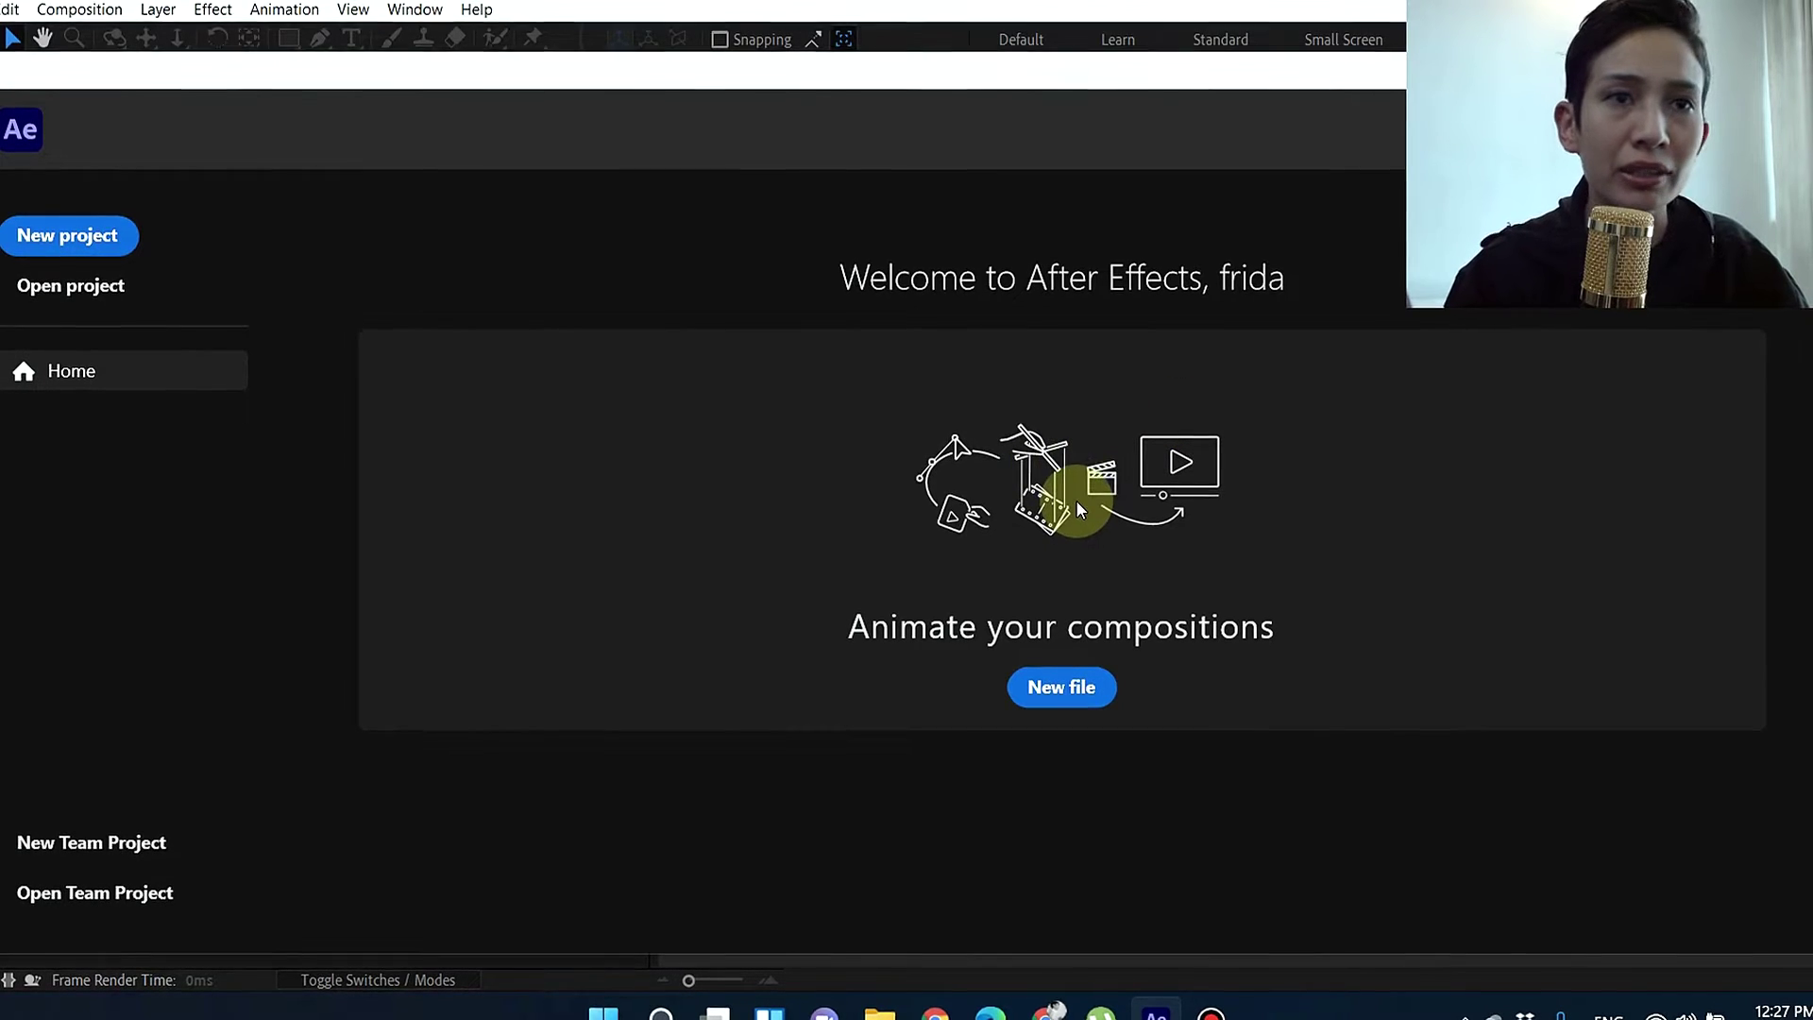
Start a new project and create a 1920 x 1080 composition named bluscreen at 30 fps with a 0:01:00:00 duration.
{"action": "left_click", "coordinate": [101, 248]}
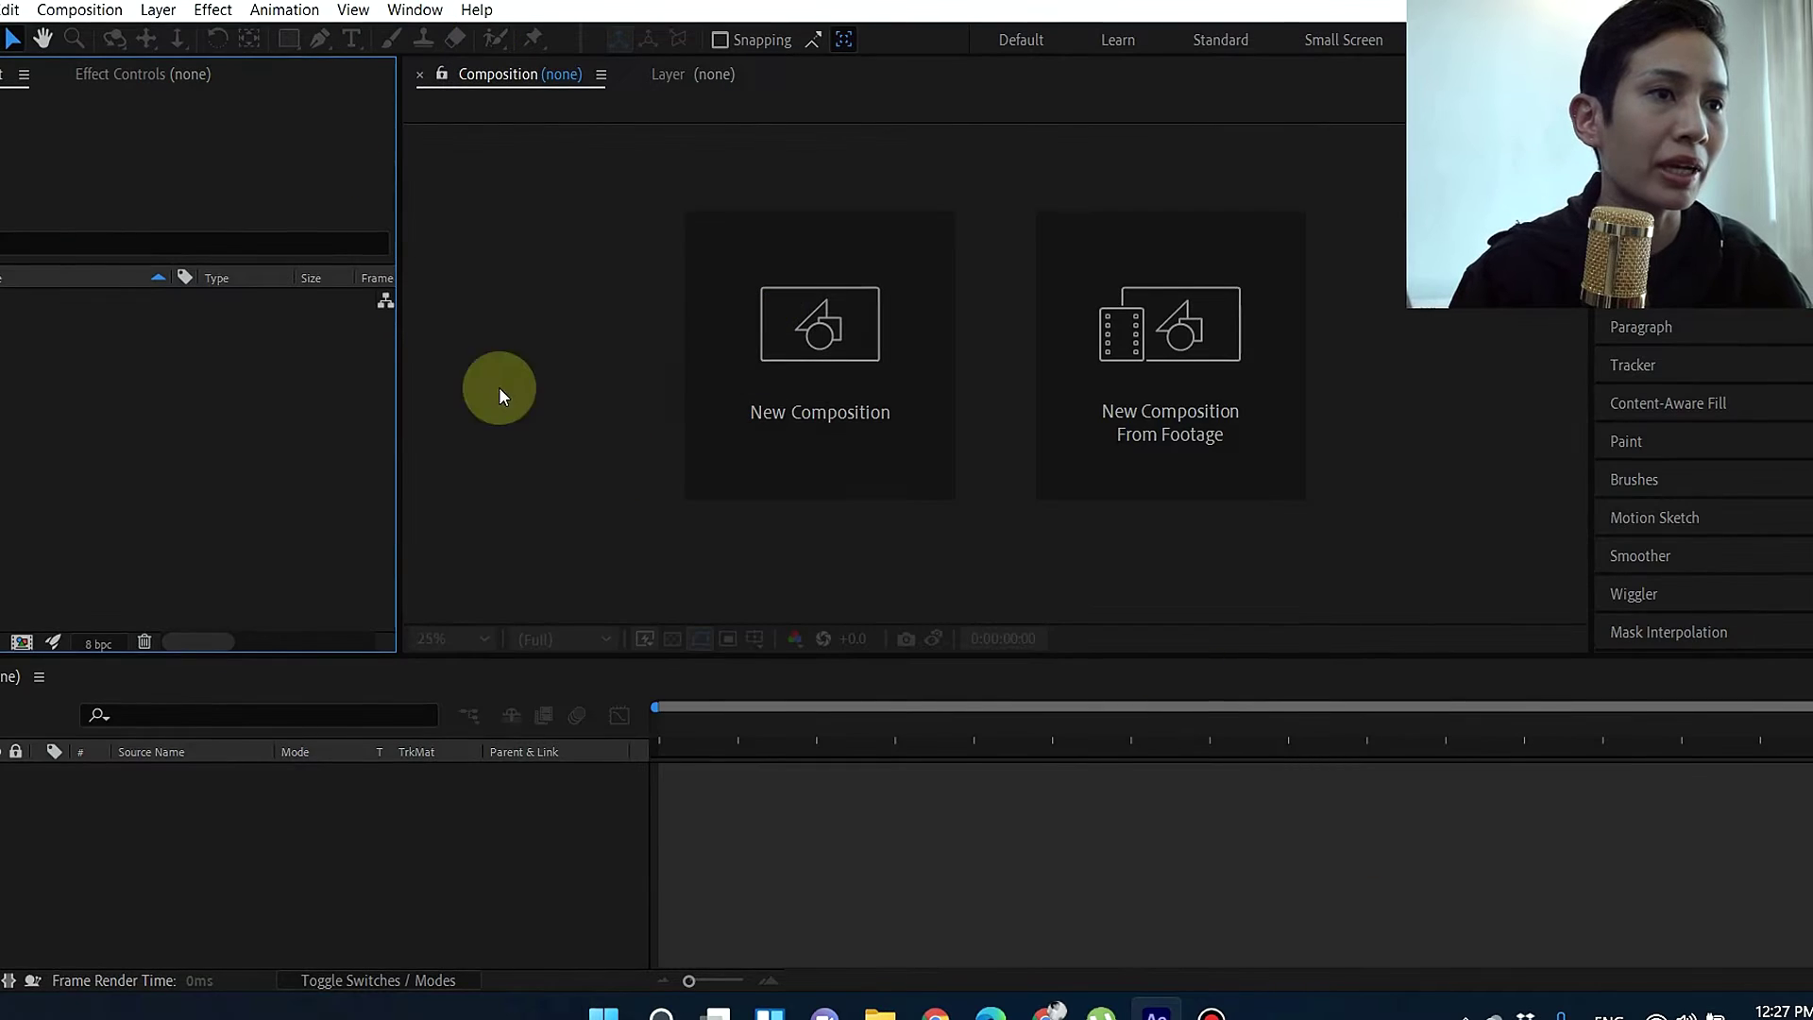
{"action": "left_click", "coordinate": [857, 415]}
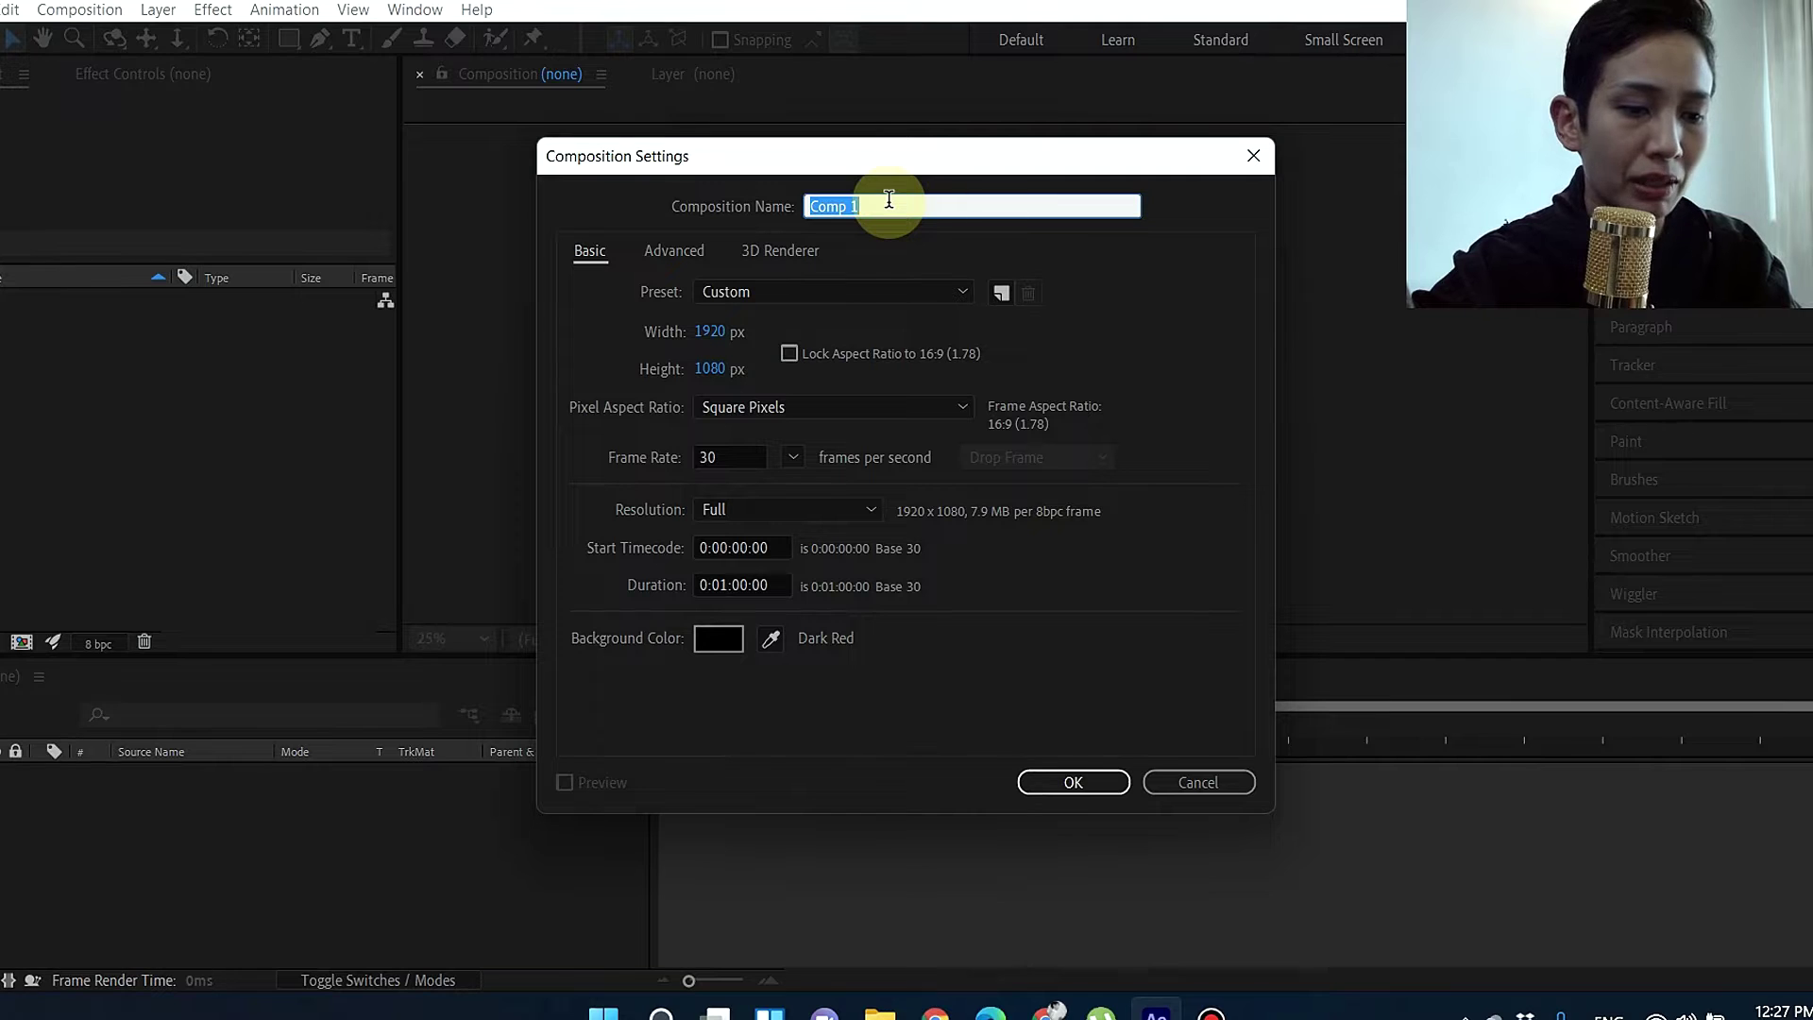
{"action": "type", "text": "bl"}
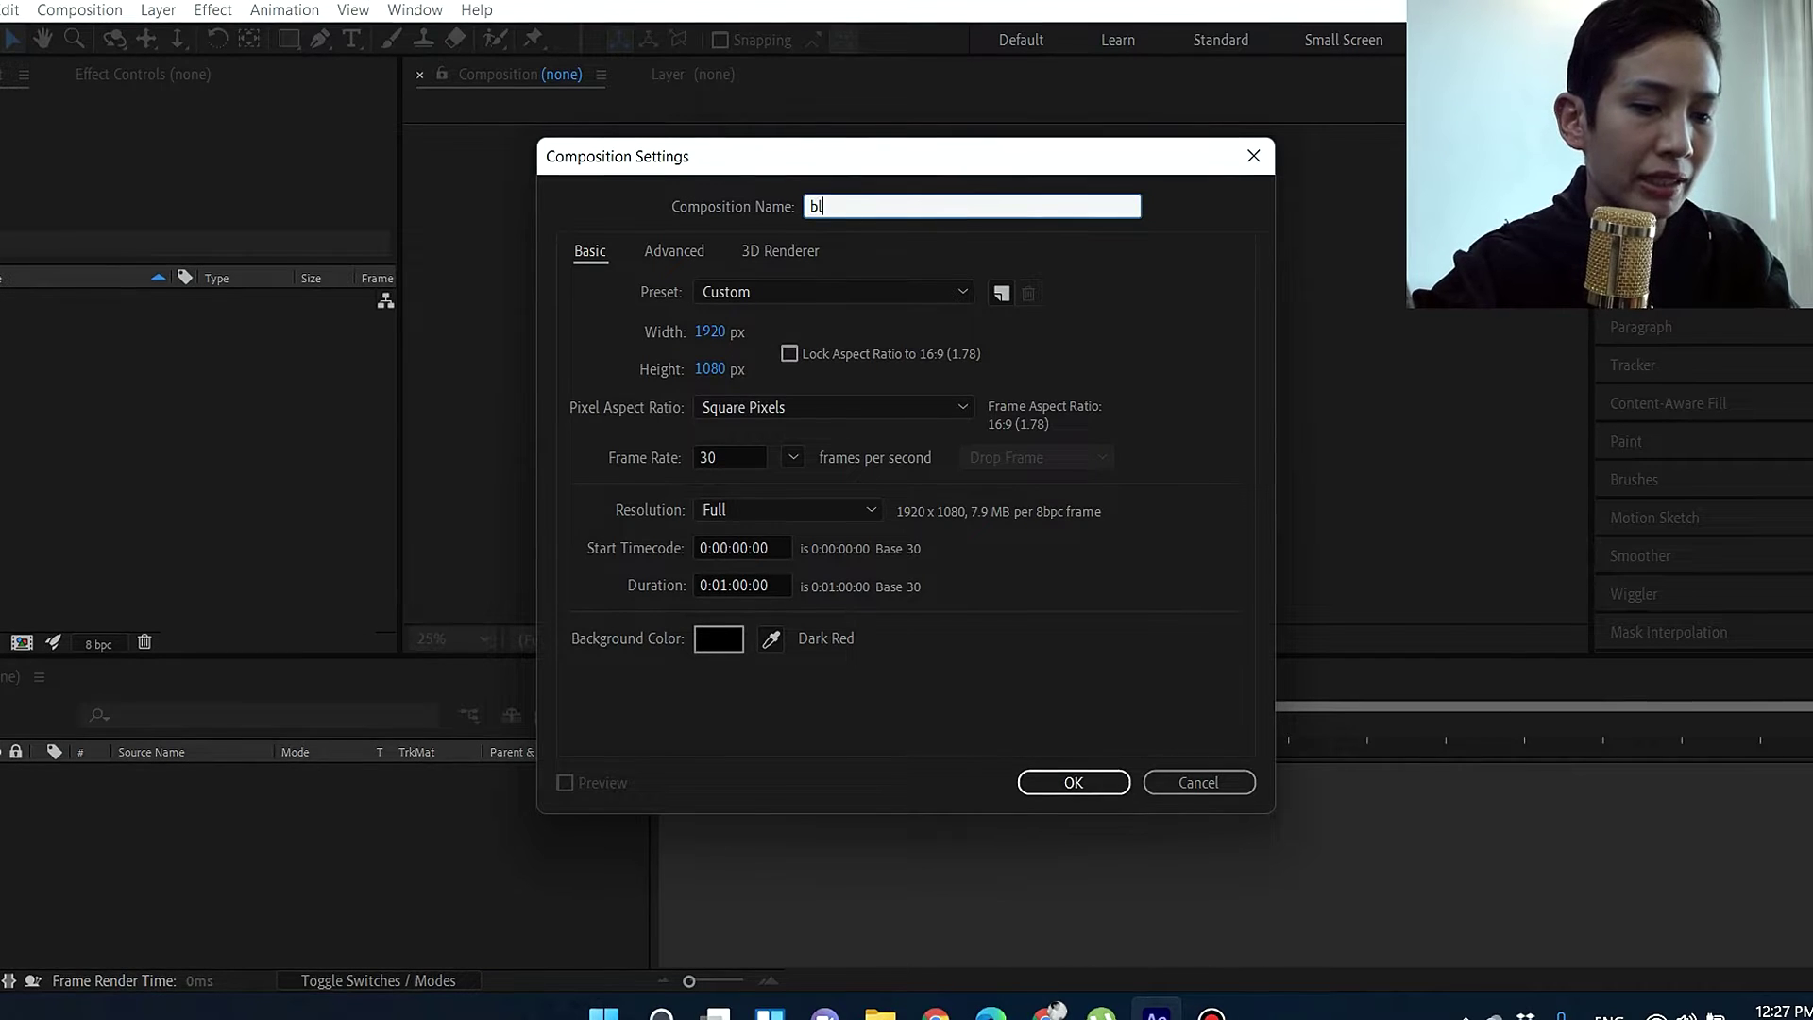
{"action": "type", "text": "uscreen"}
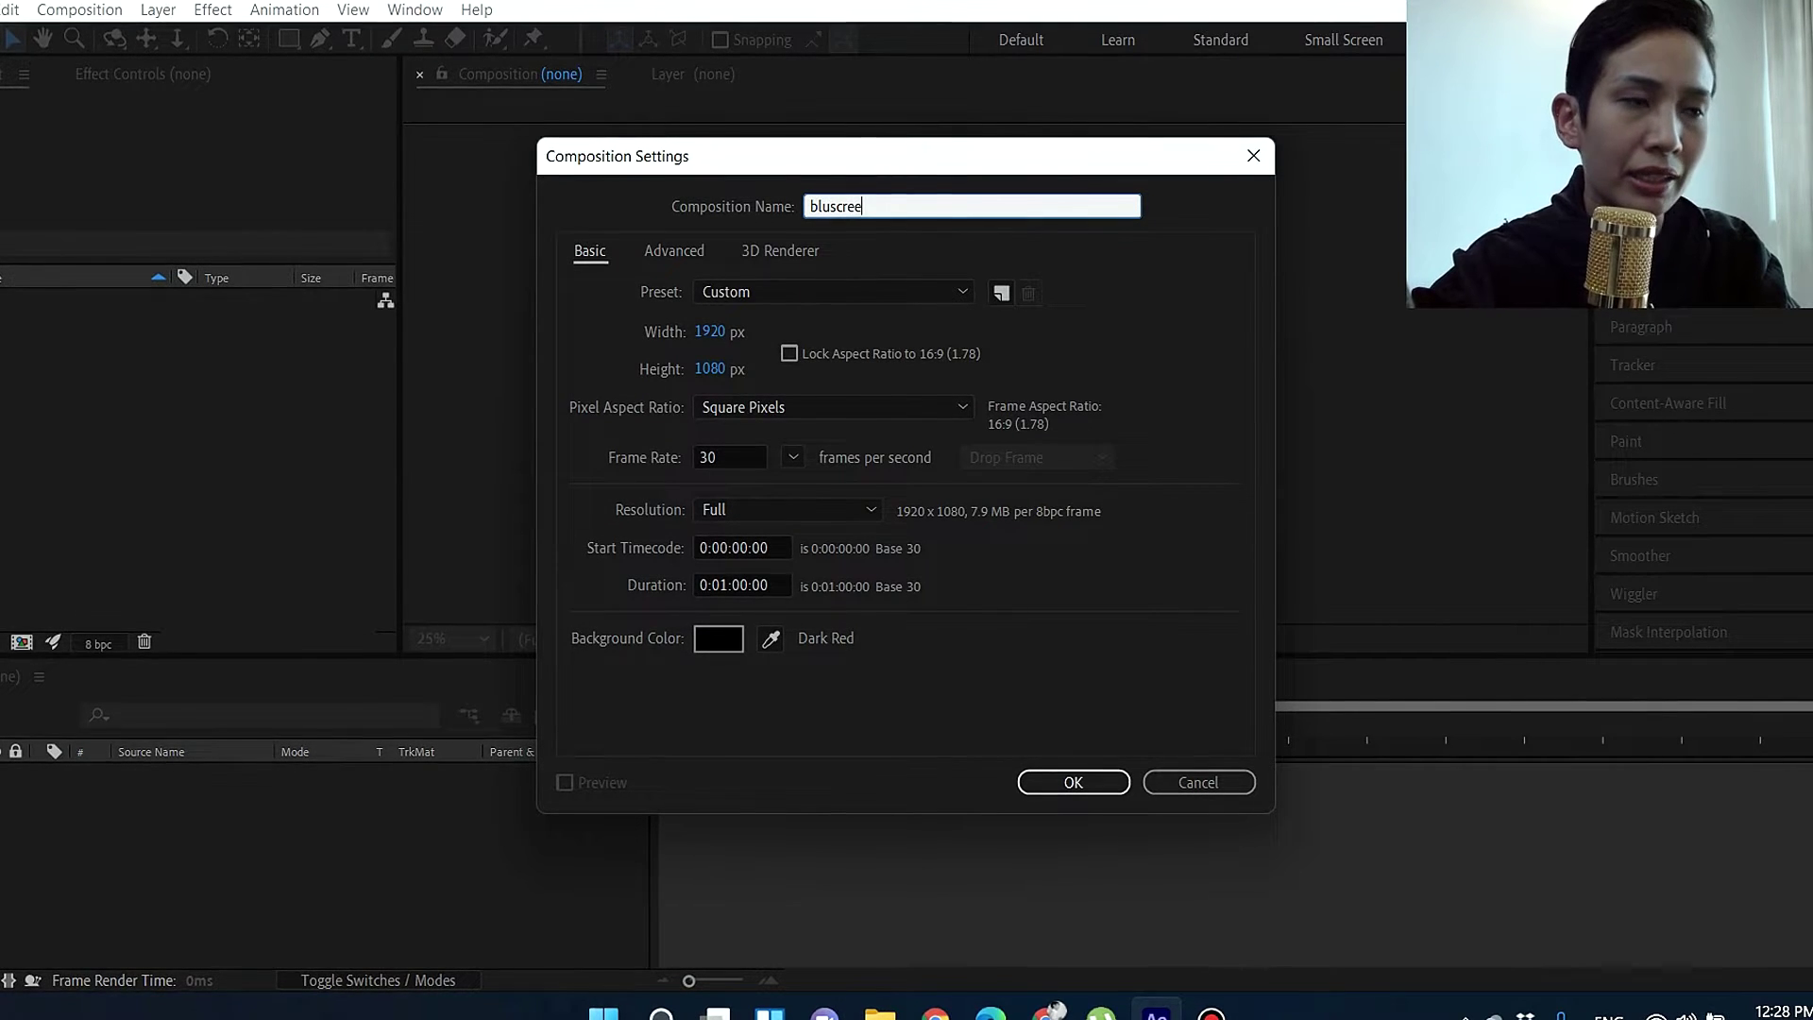
{"action": "left_click", "coordinate": [736, 458]}
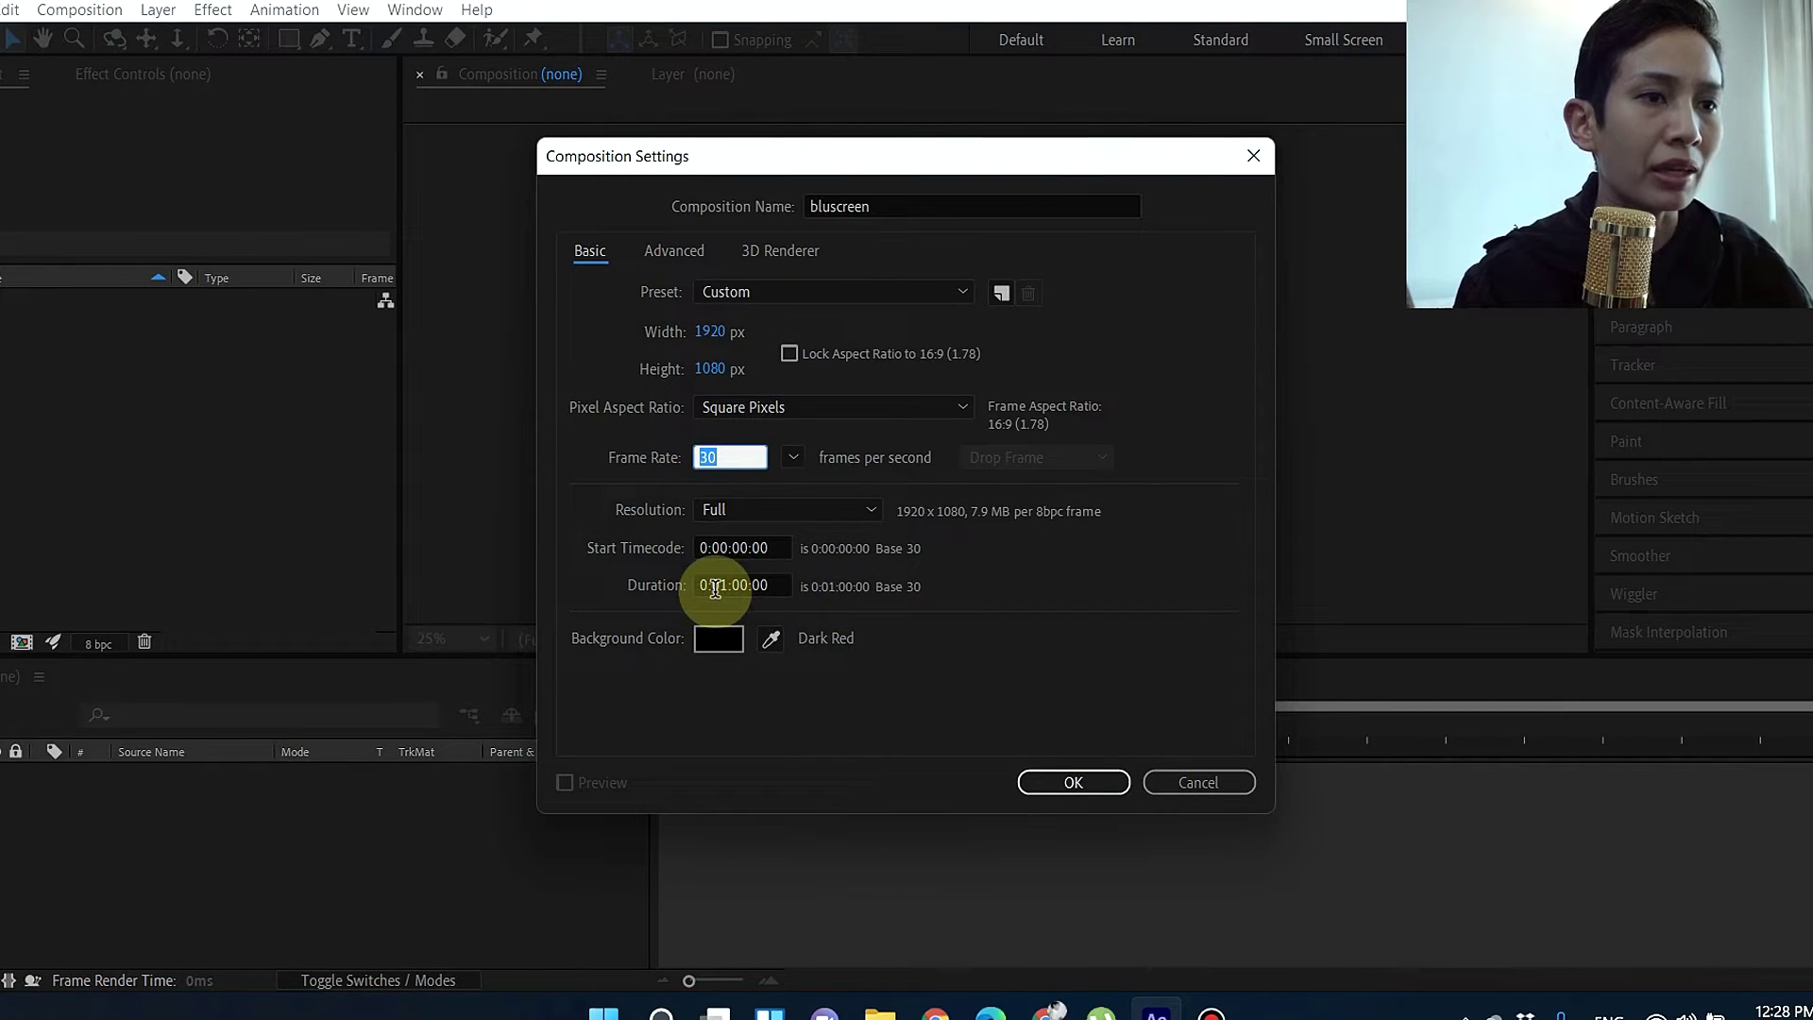
{"action": "mouse_move", "coordinate": [715, 587]}
{"action": "left_mouse_down"}
{"action": "mouse_move", "coordinate": [784, 583]}
{"action": "mouse_move", "coordinate": [686, 587]}
{"action": "left_mouse_up"}
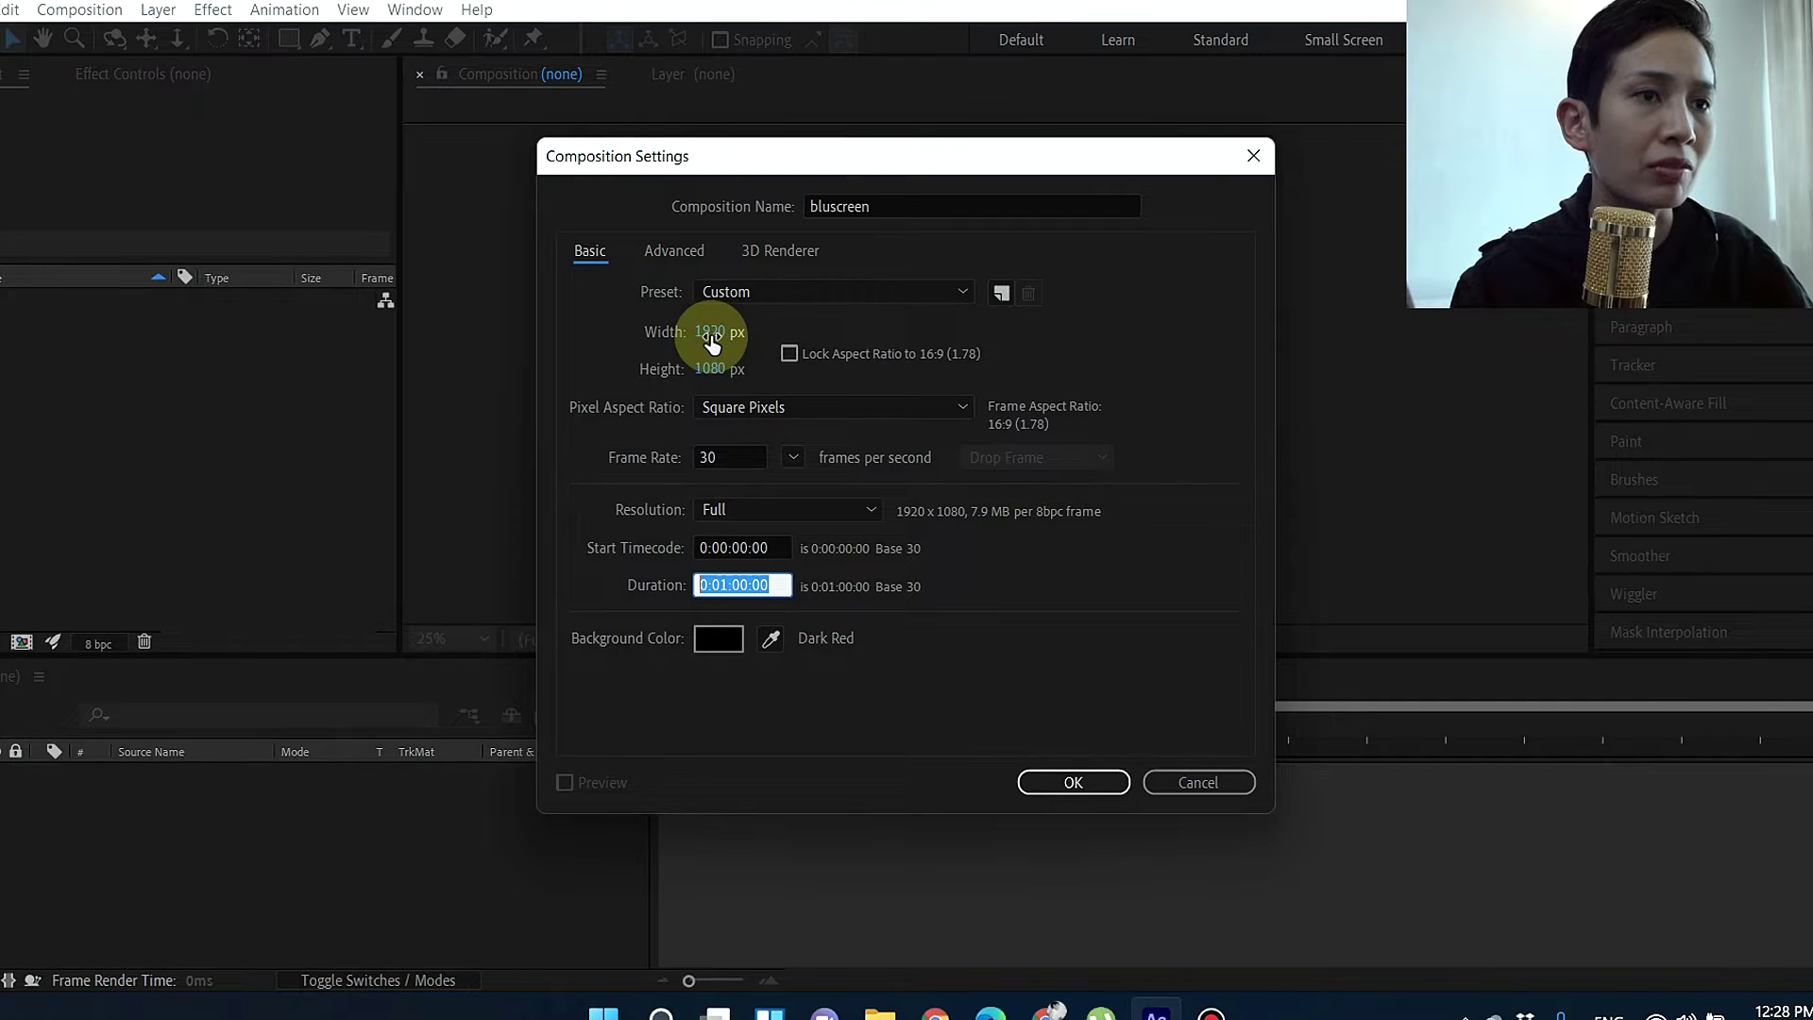
{"action": "left_click", "coordinate": [1061, 783]}
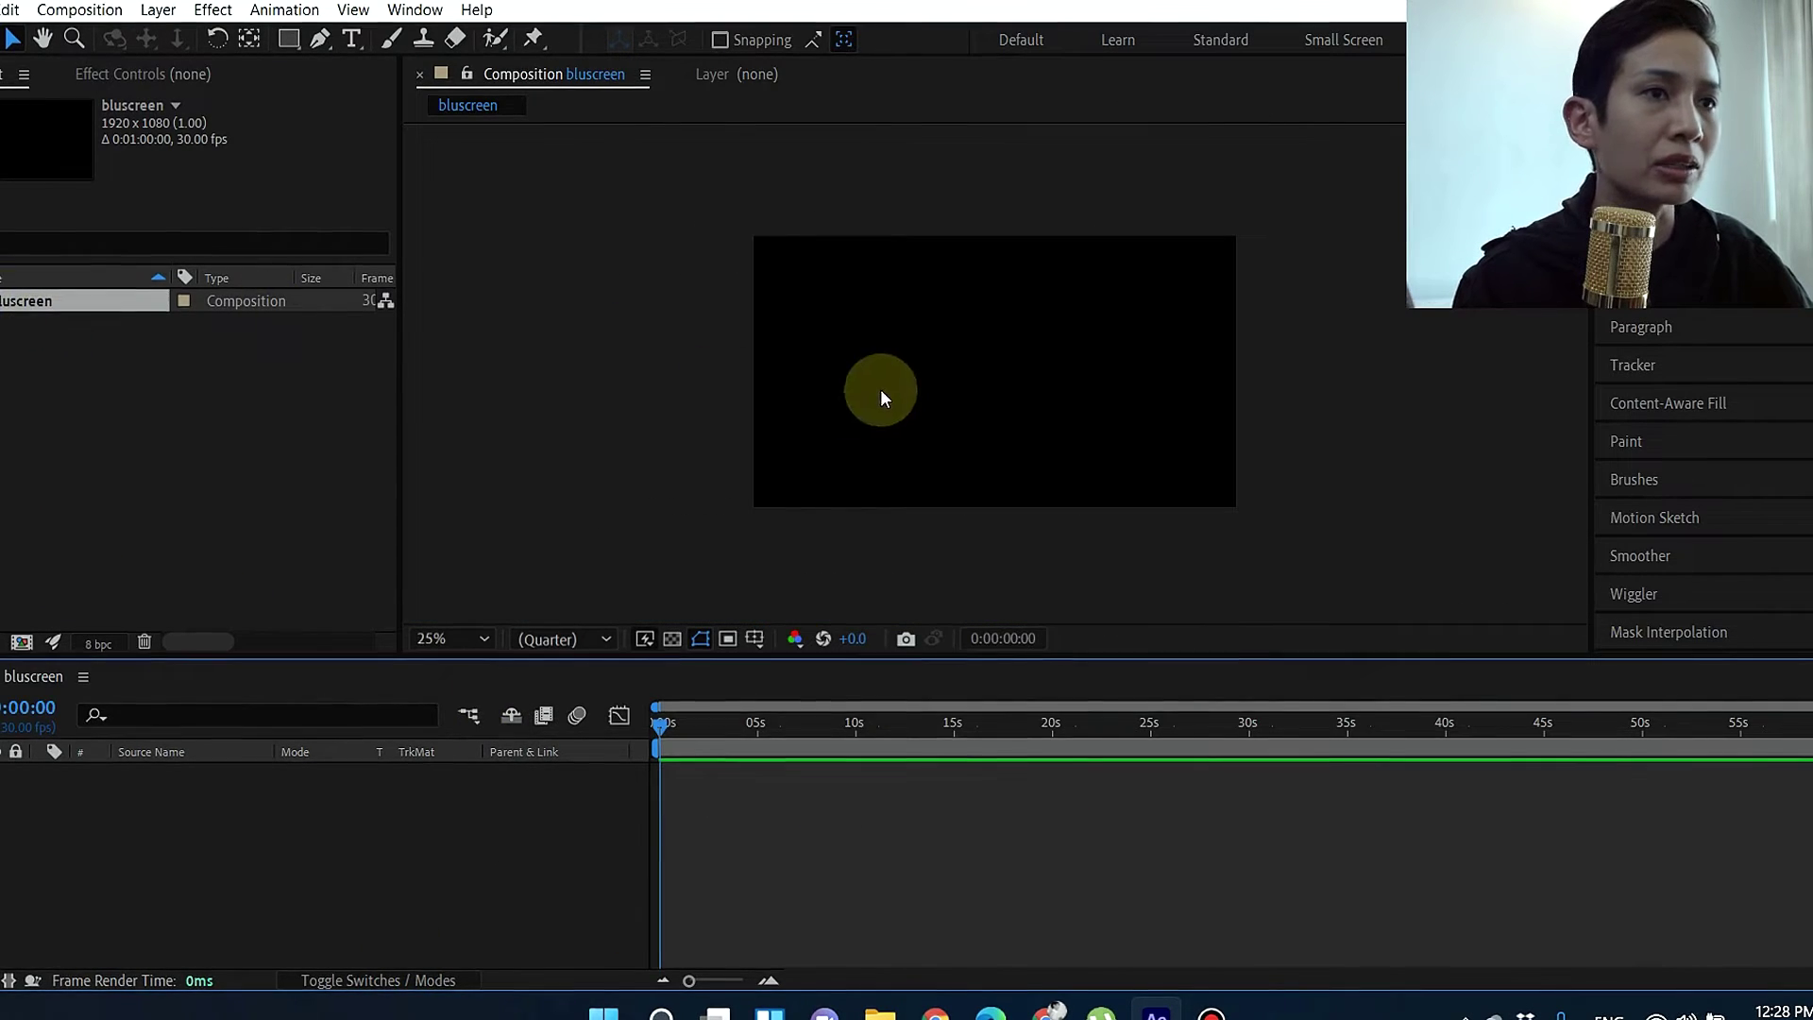
{"action": "scroll", "coordinate": [856, 439], "scroll_direction": "up", "scroll_amount": 3}
{"action": "scroll", "coordinate": [856, 438], "scroll_direction": "down", "scroll_amount": 3}
{"action": "scroll", "coordinate": [855, 439], "scroll_direction": "up", "scroll_amount": 2}
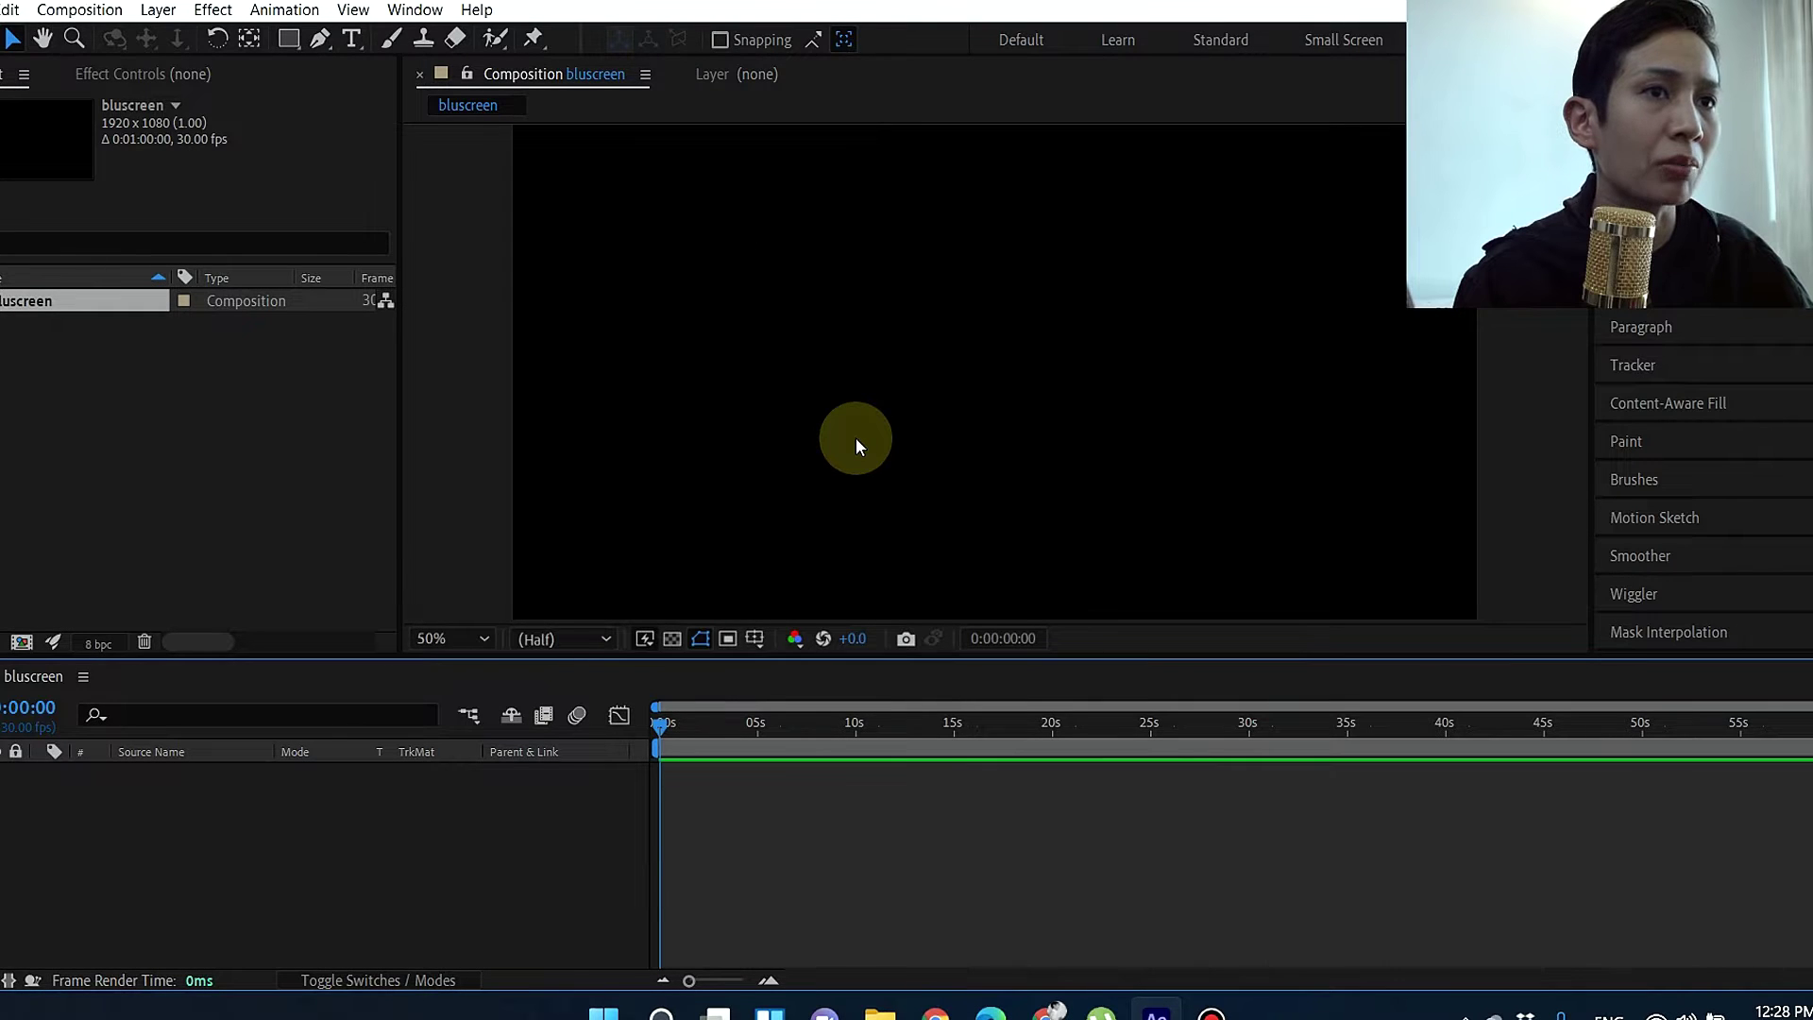
{"action": "scroll", "coordinate": [856, 438], "scroll_direction": "down", "scroll_amount": 1}
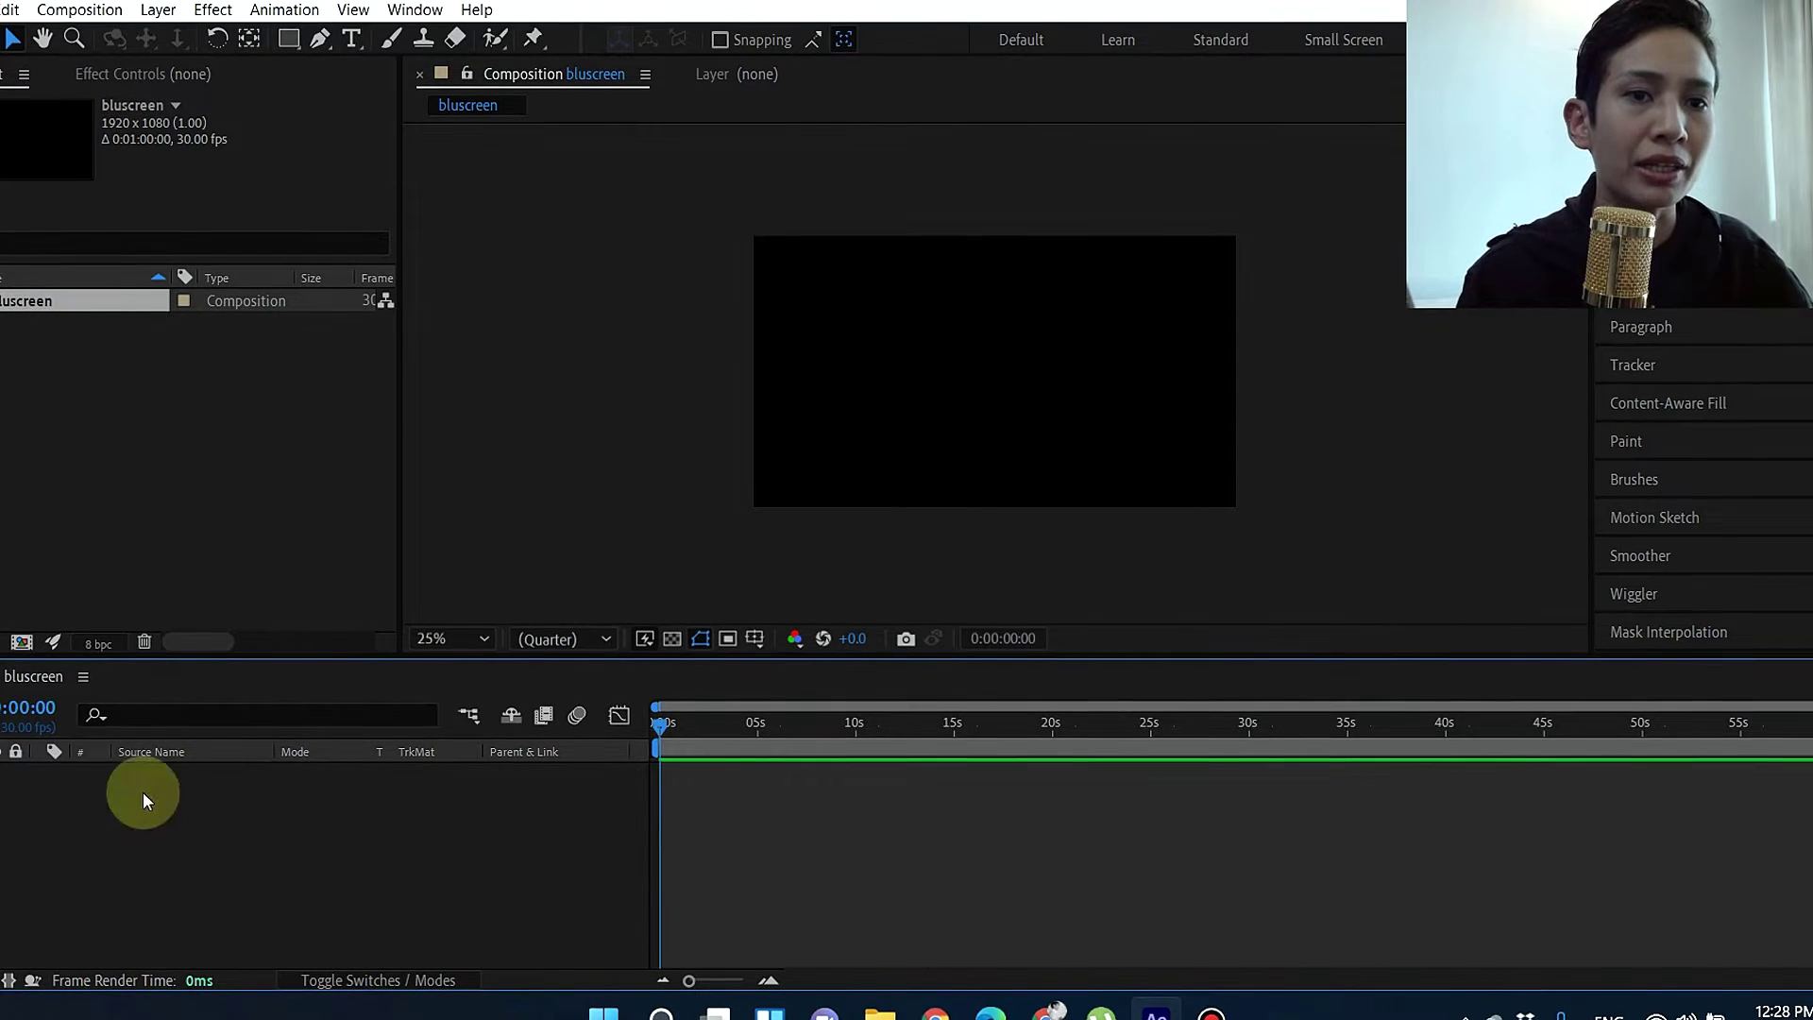
Import the industrial-zone .mov clip from the Downloads folder as footage.
{"action": "left_click", "coordinate": [2, 9]}
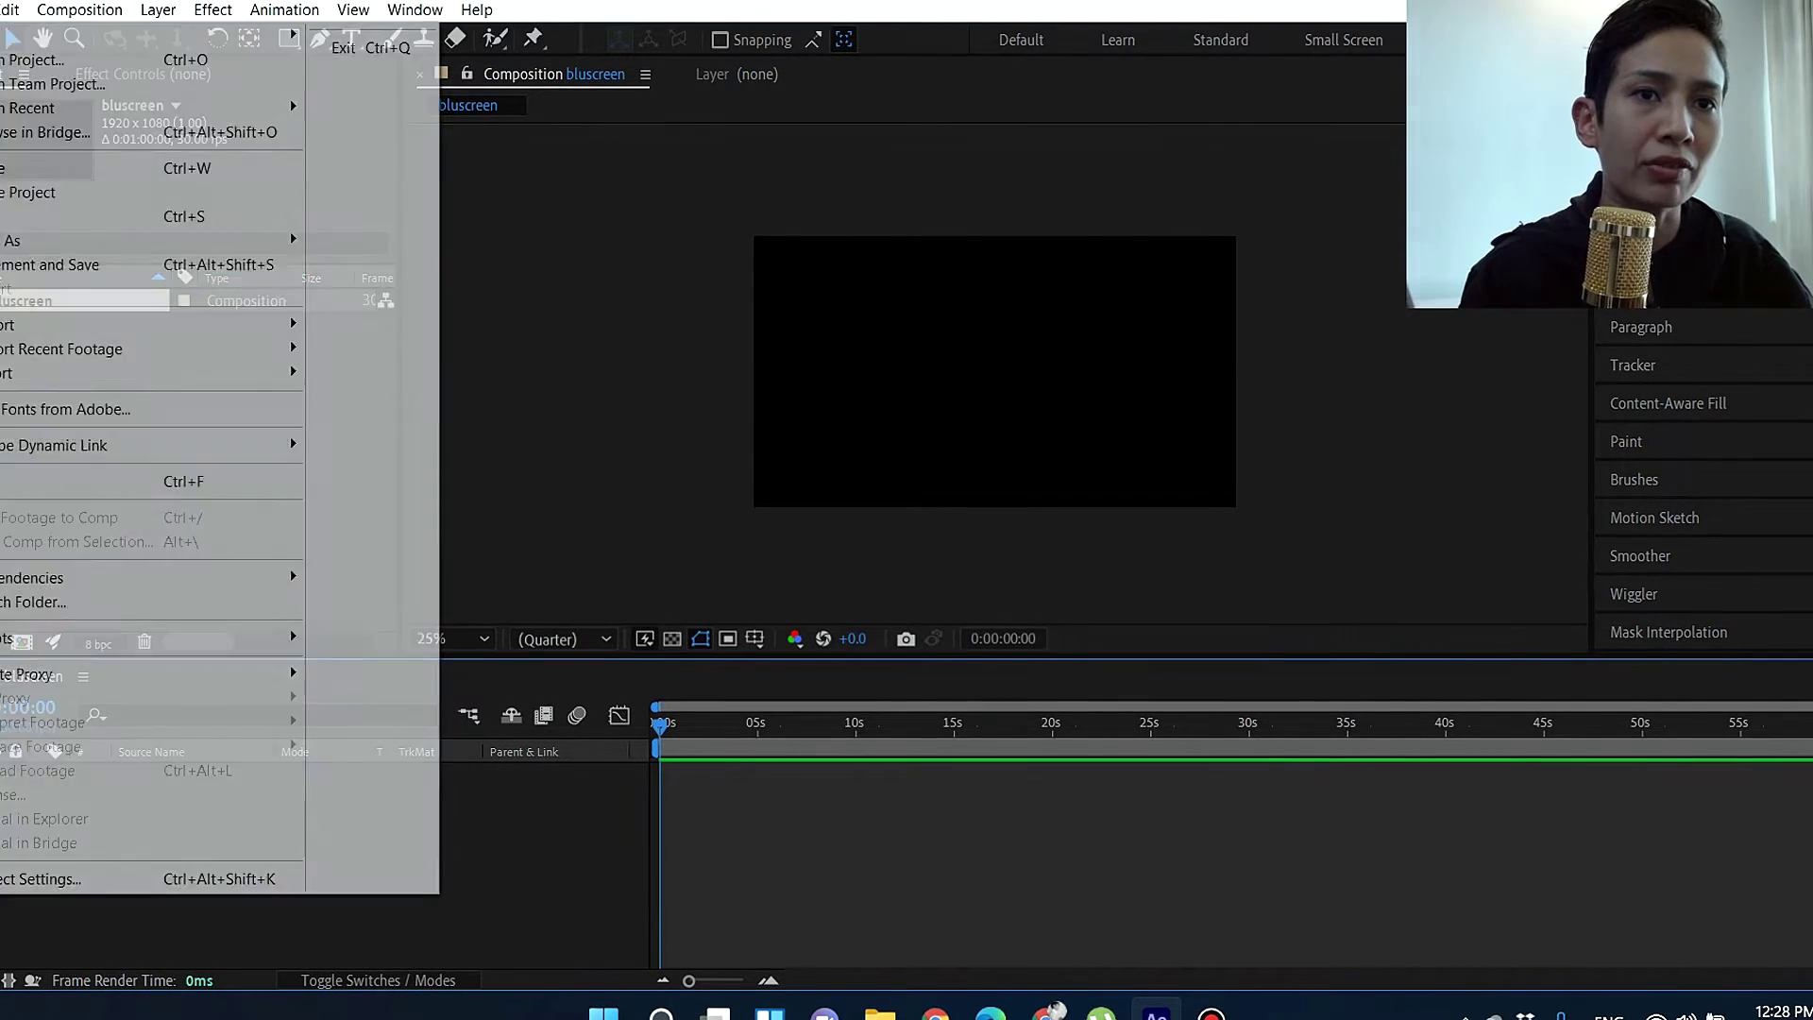
{"action": "mouse_move", "coordinate": [62, 333]}
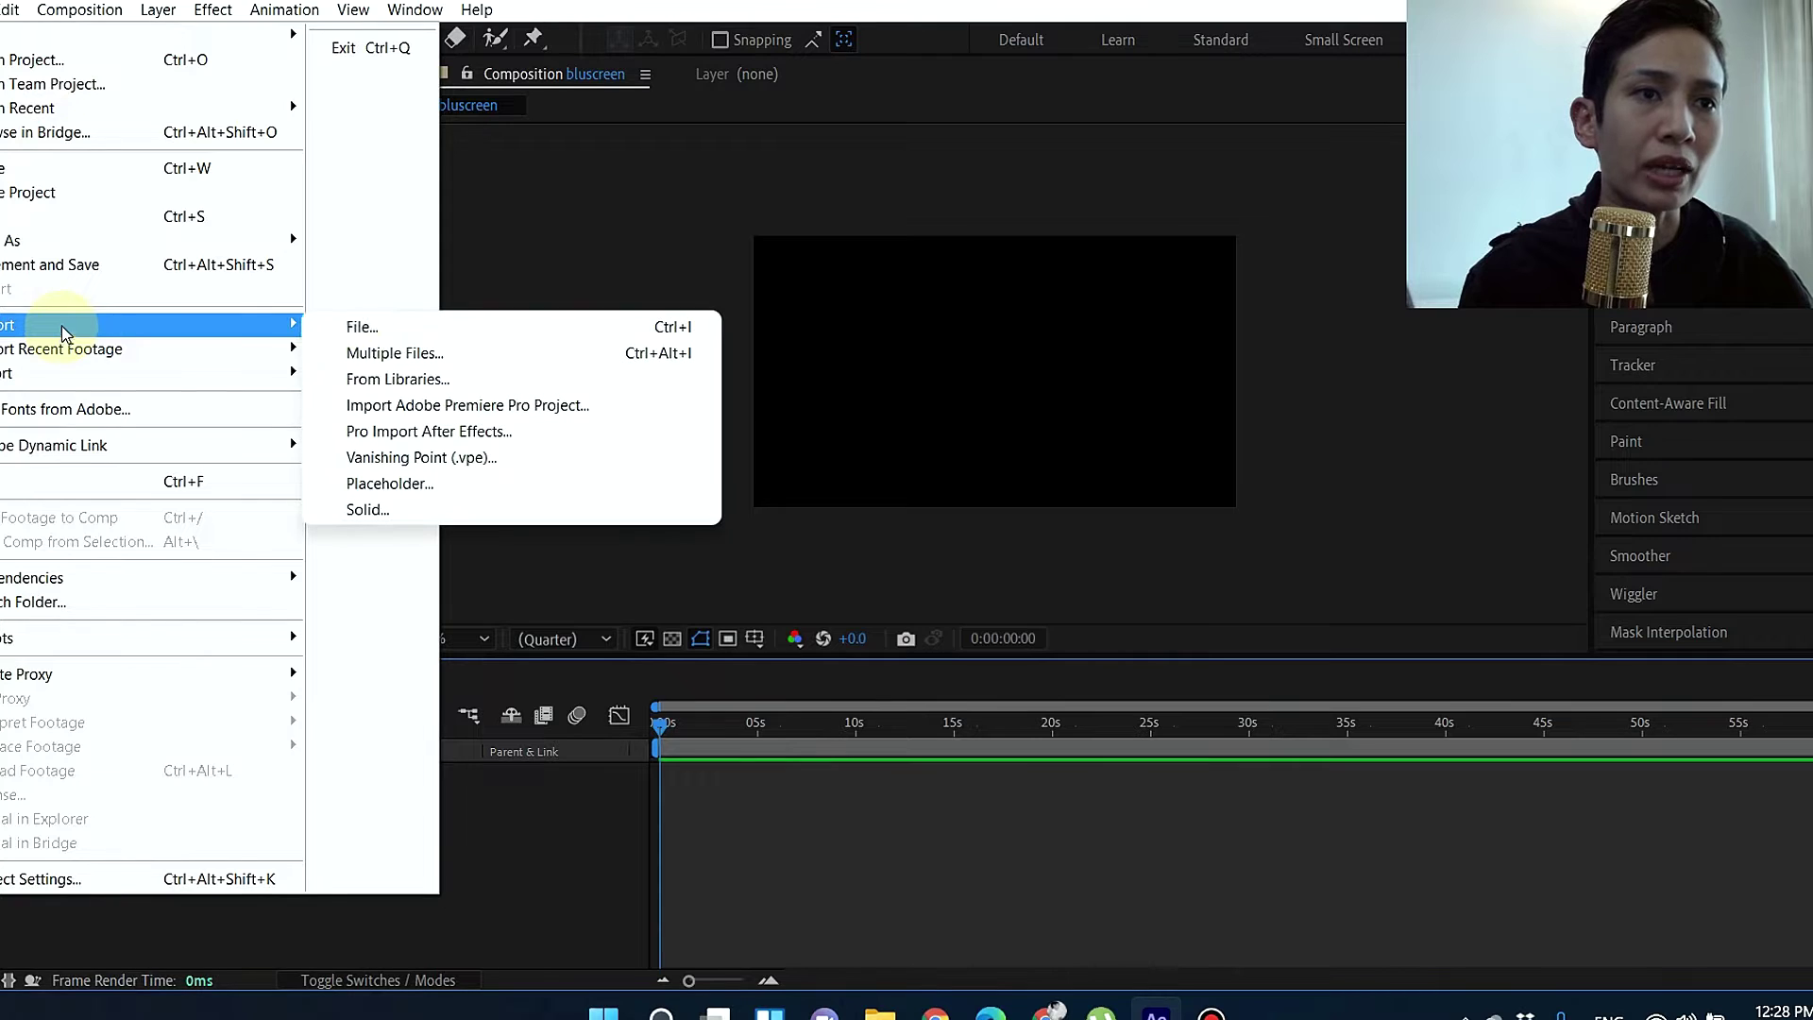
{"action": "left_click", "coordinate": [434, 326]}
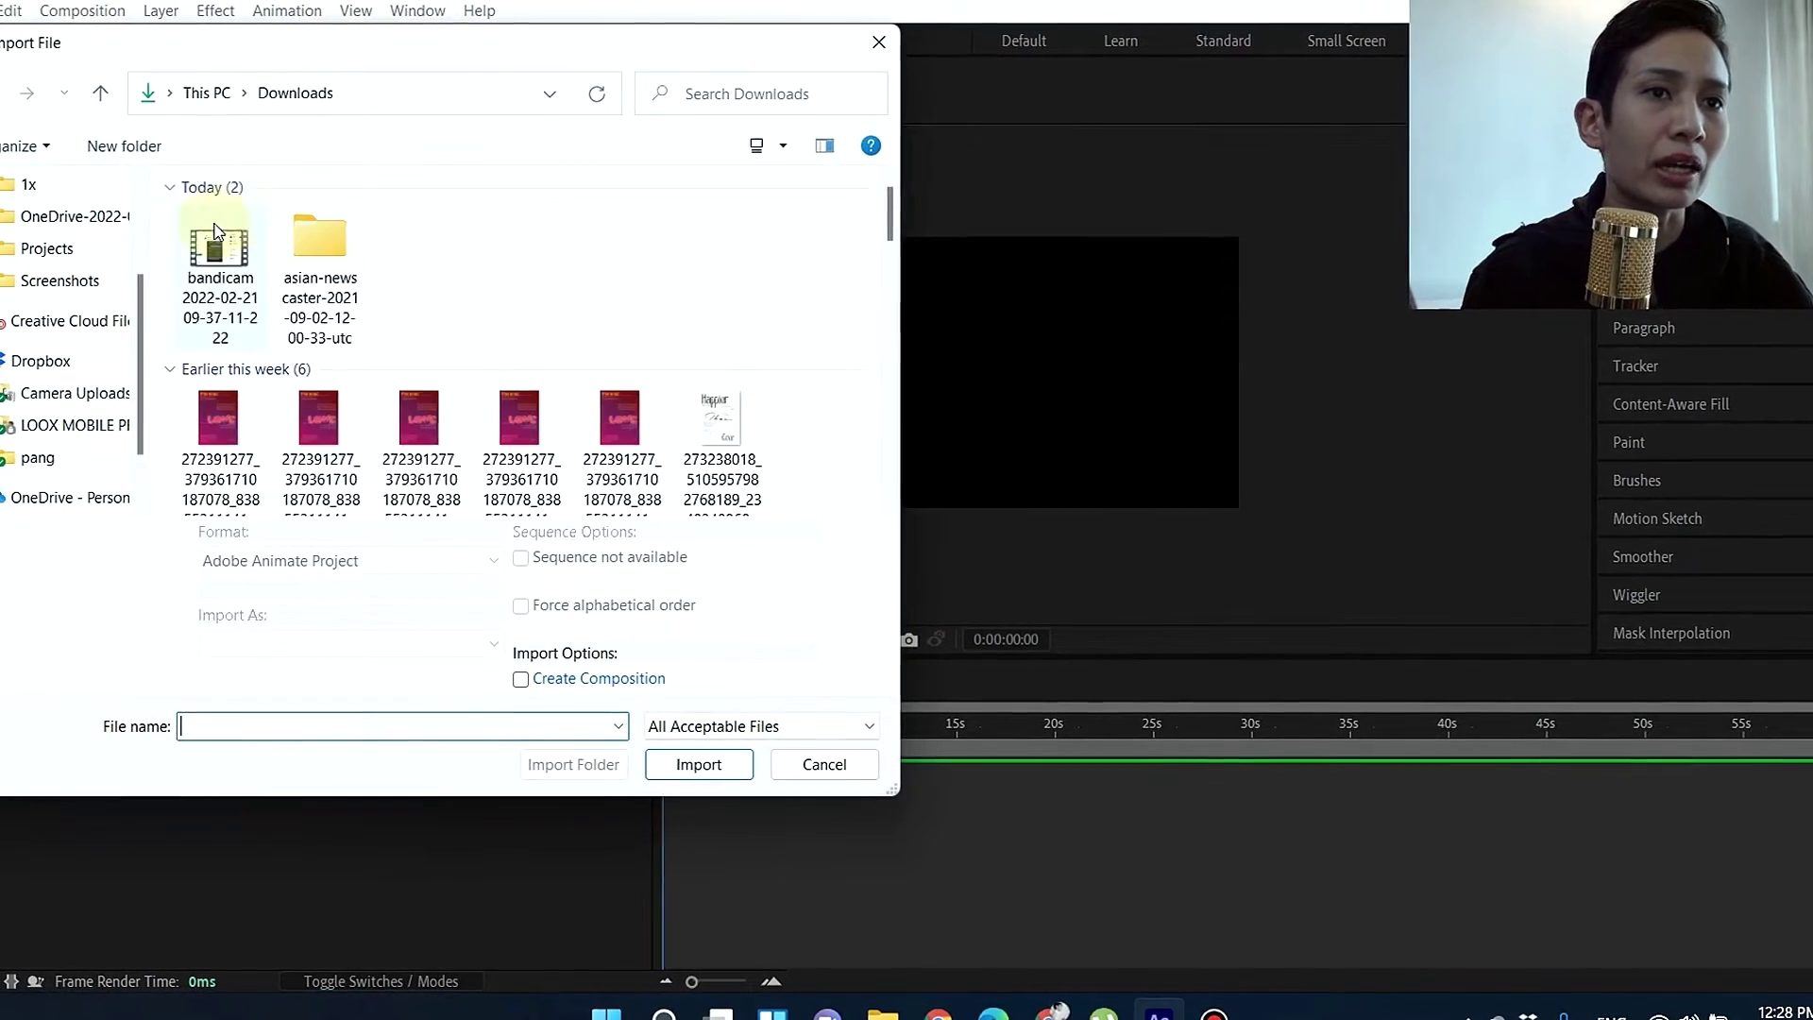
{"action": "left_click", "coordinate": [696, 762]}
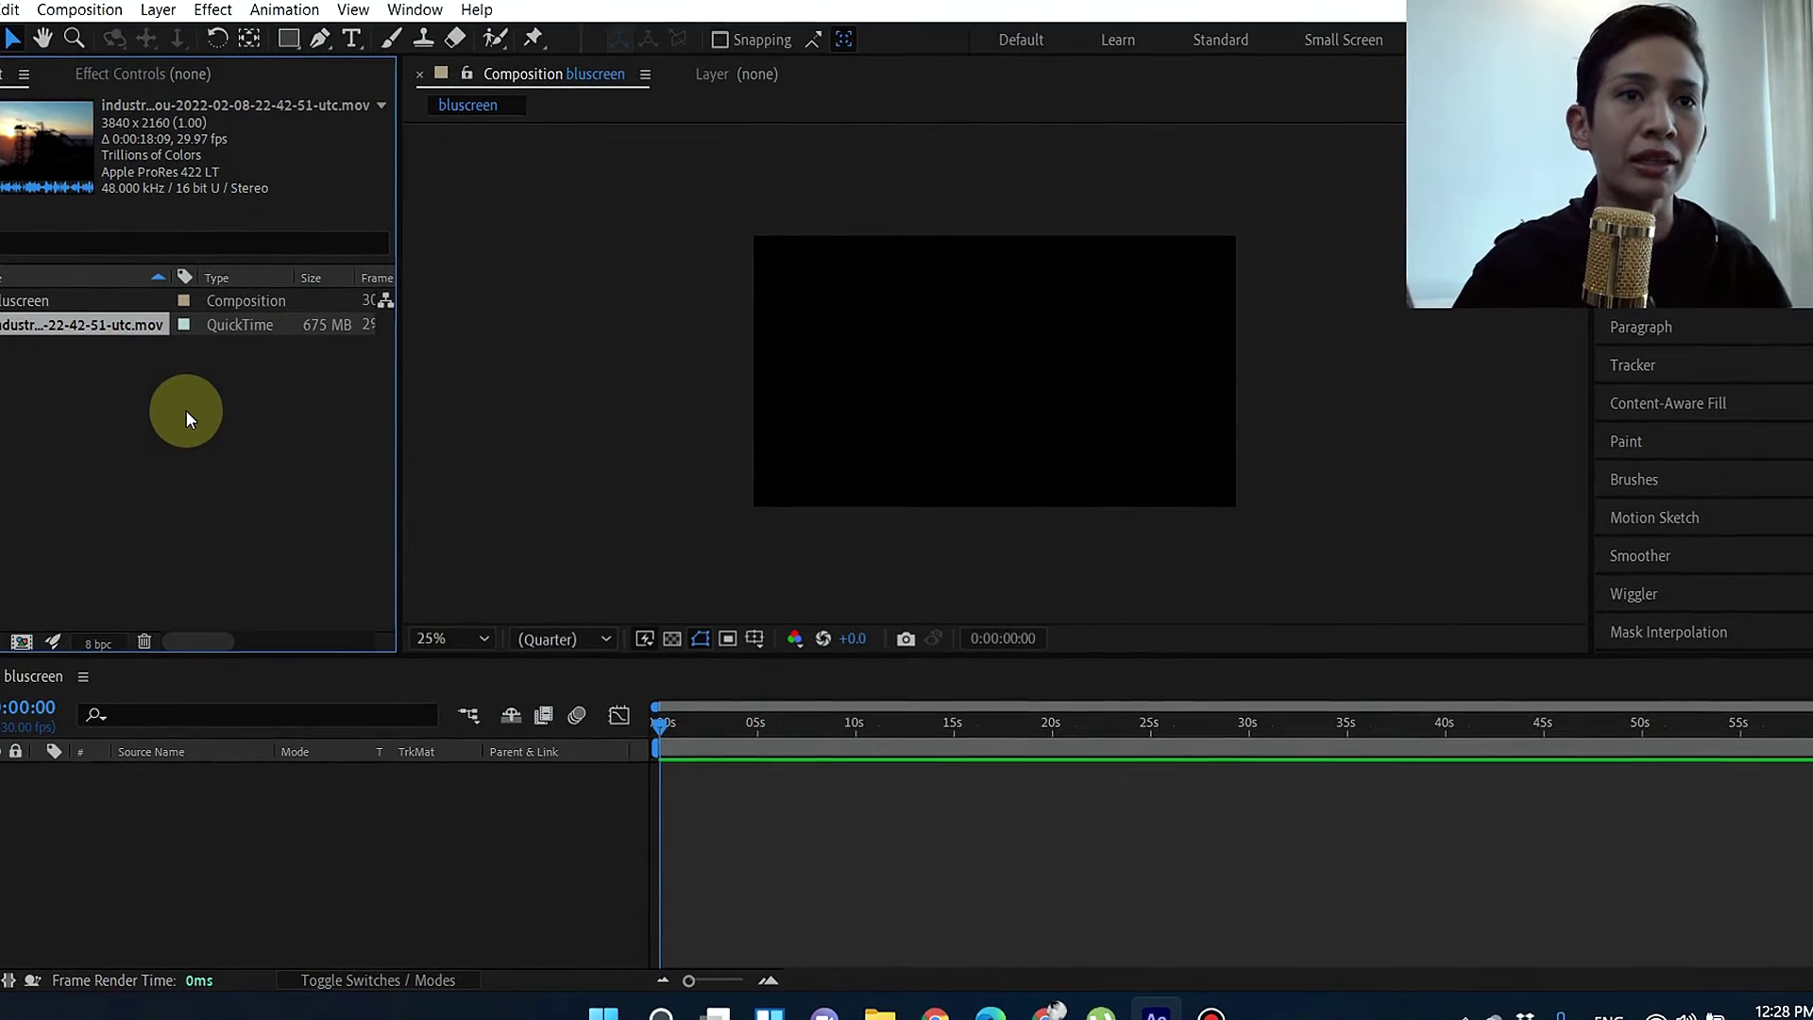
Import the green-screen clip 24.mov from the asian-newscaster folder in Downloads as footage.
{"action": "left_click", "coordinate": [1, 10]}
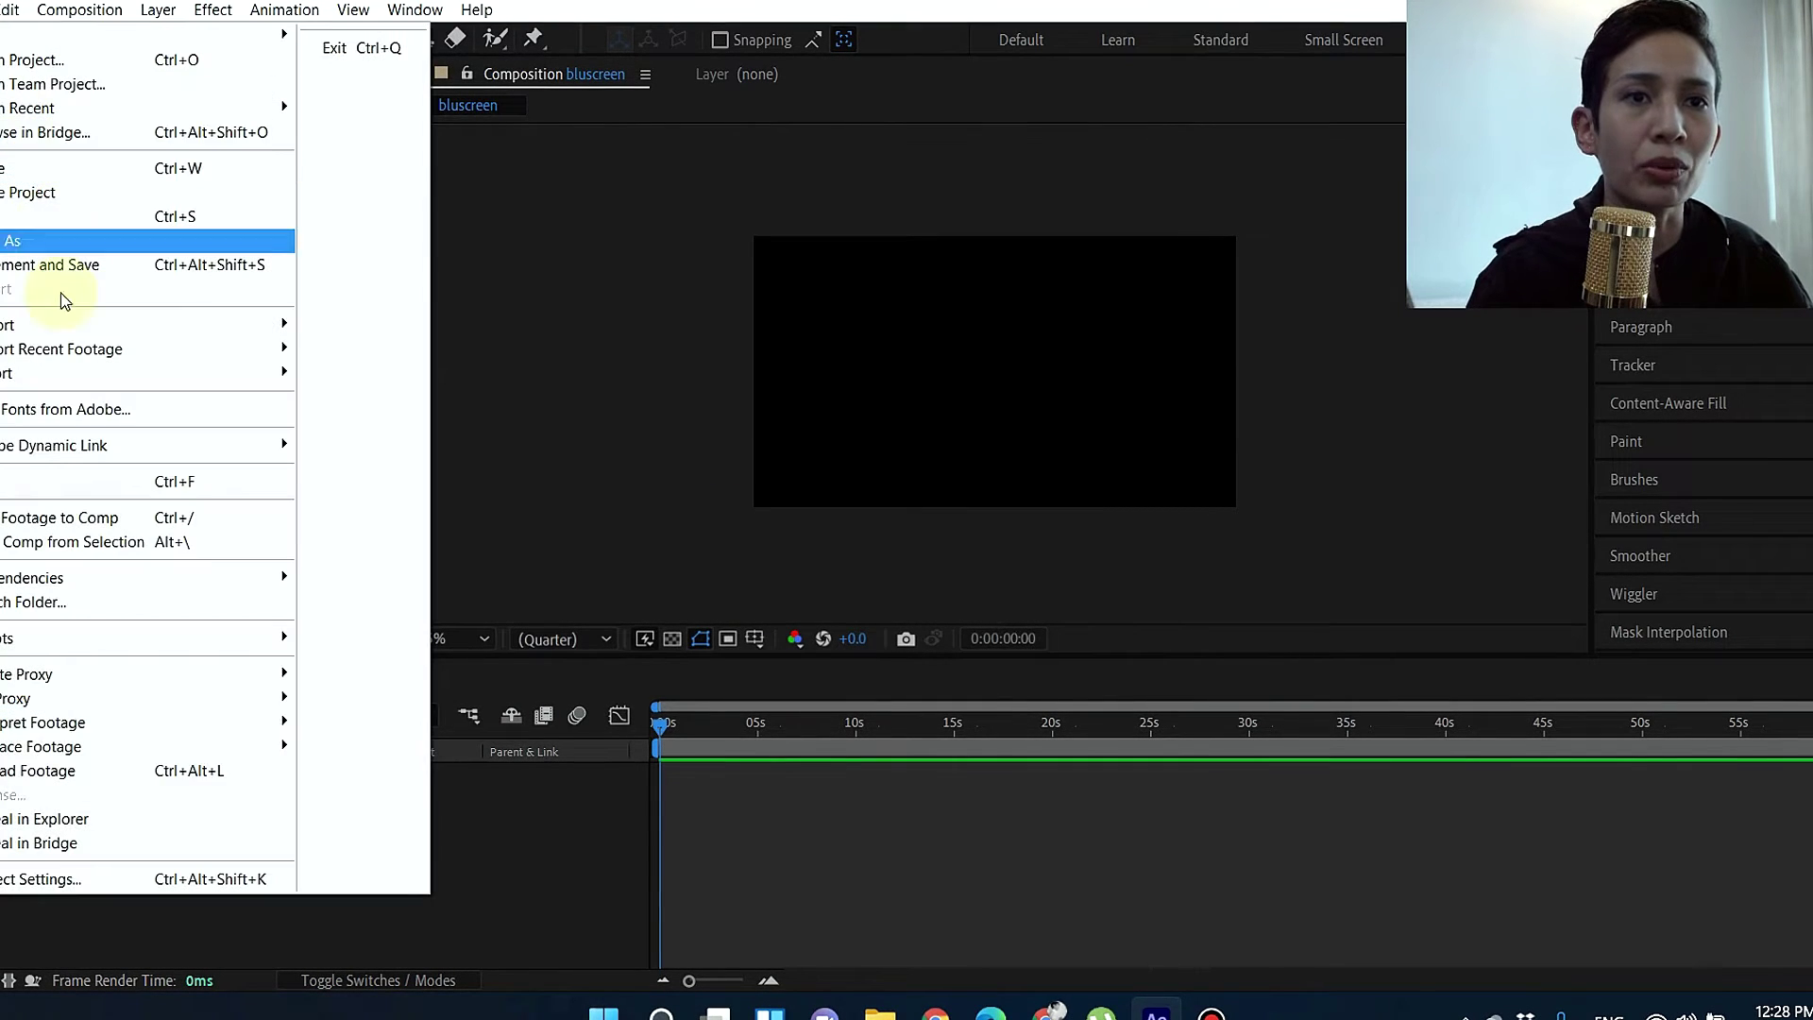
{"action": "mouse_move", "coordinate": [86, 325]}
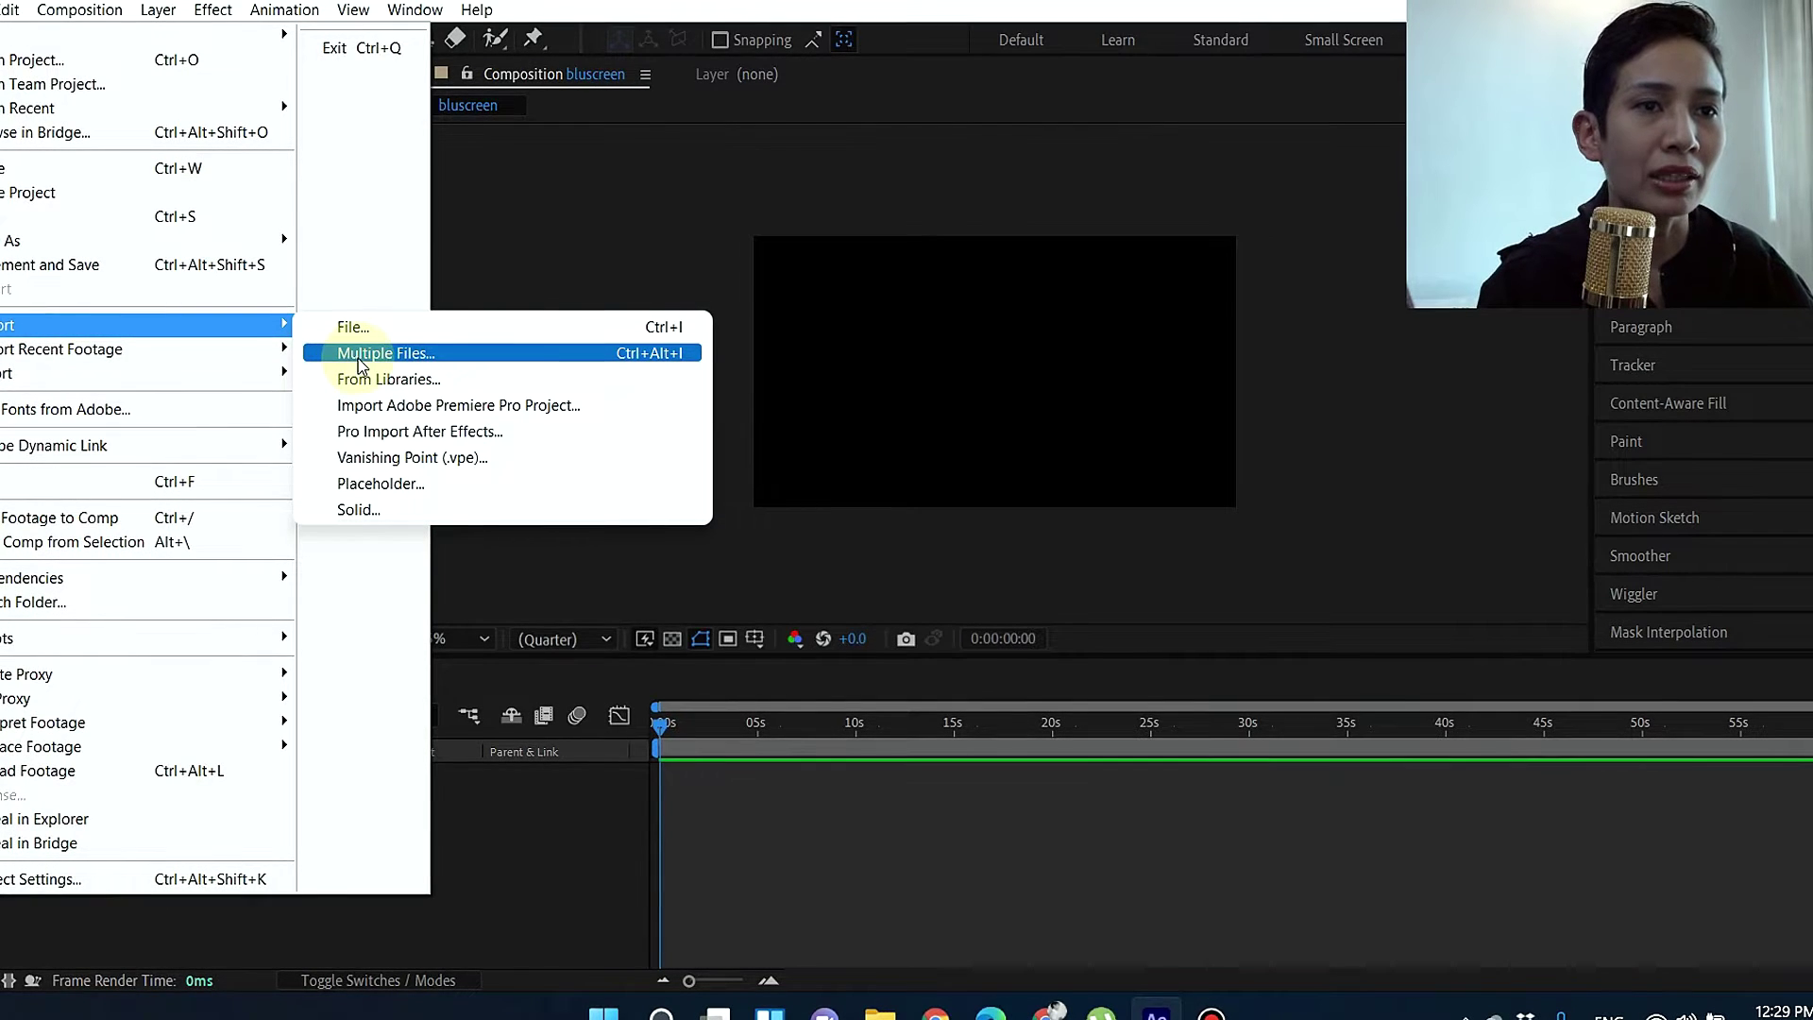
{"action": "left_click", "coordinate": [353, 327]}
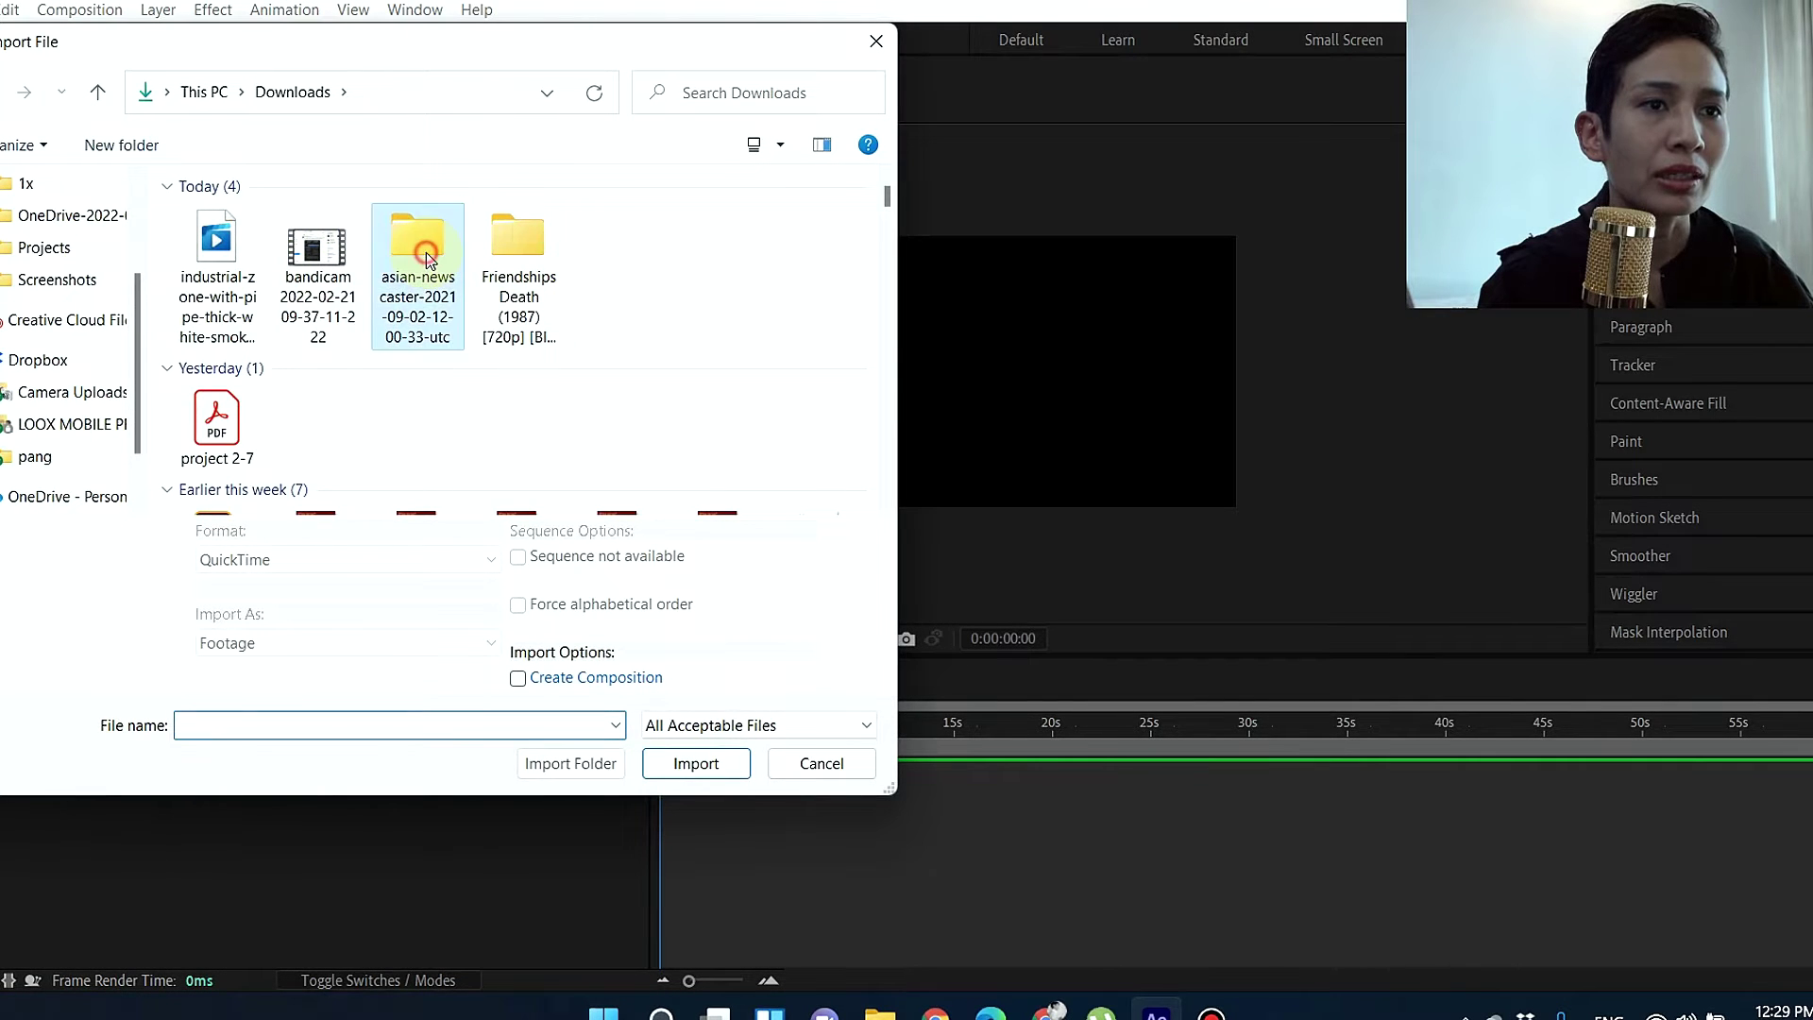
{"action": "double_click", "coordinate": [420, 245]}
{"action": "left_click", "coordinate": [236, 255]}
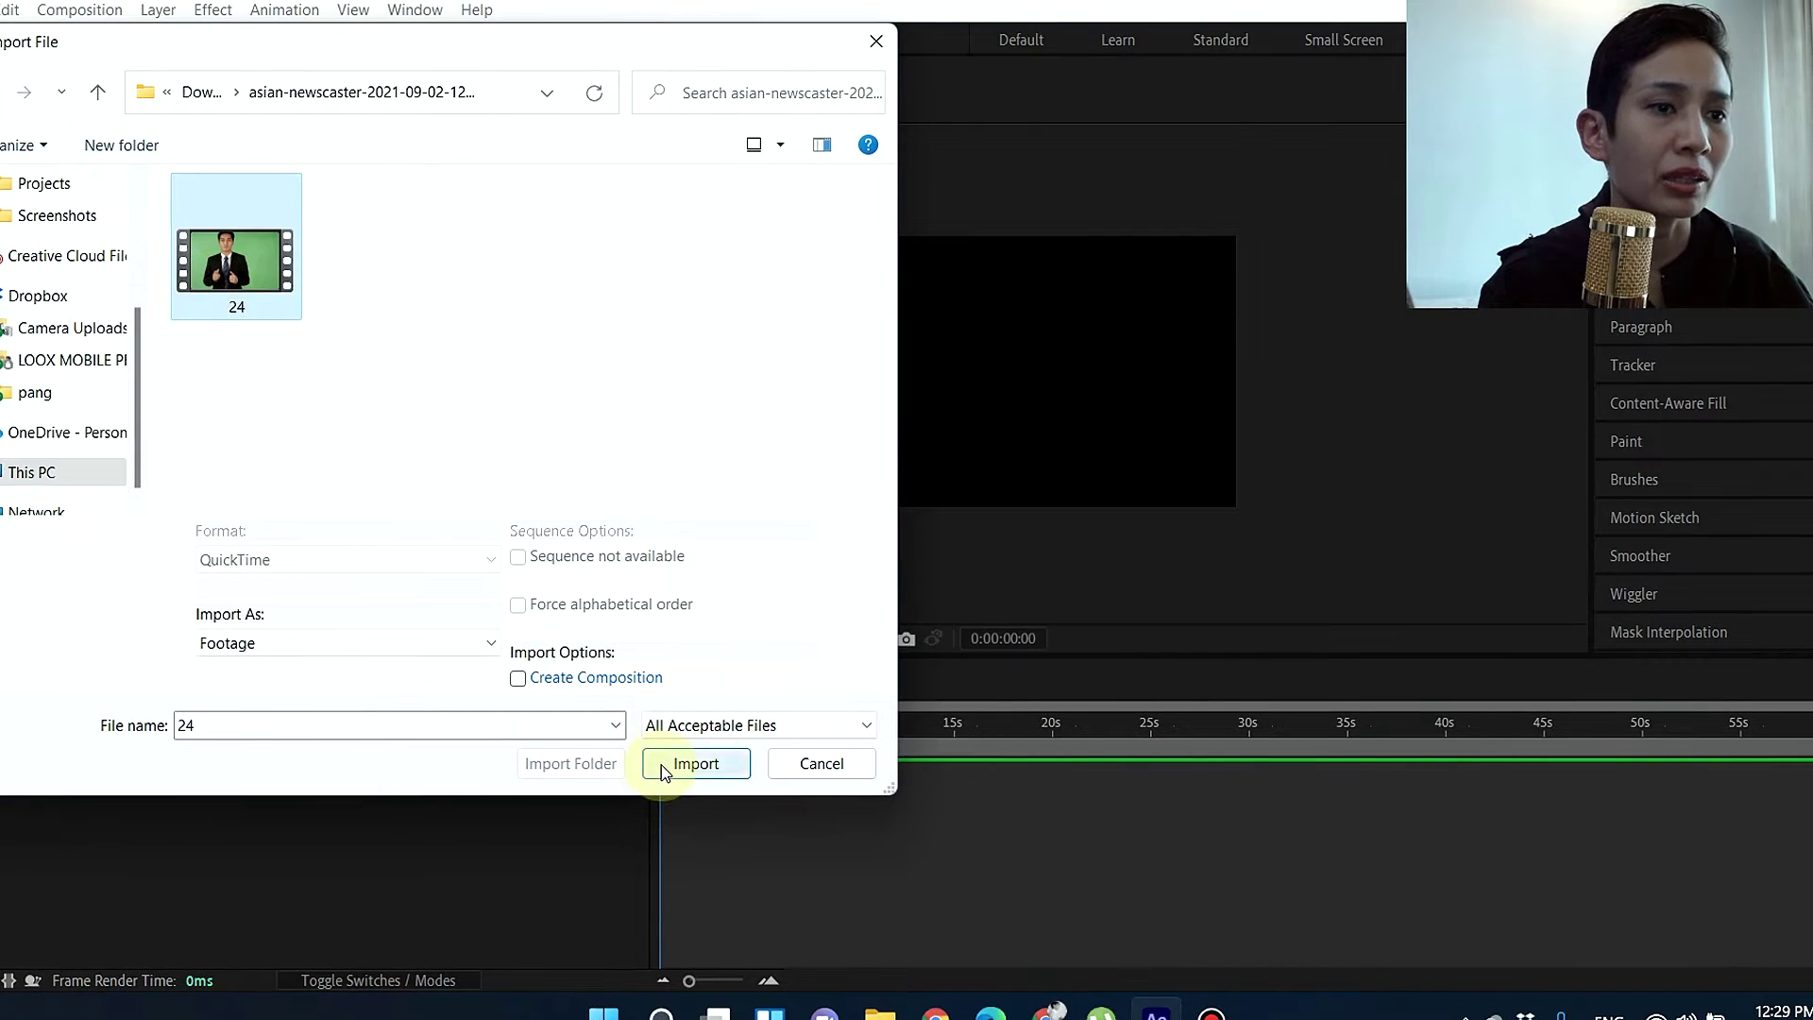
{"action": "left_click", "coordinate": [696, 764]}
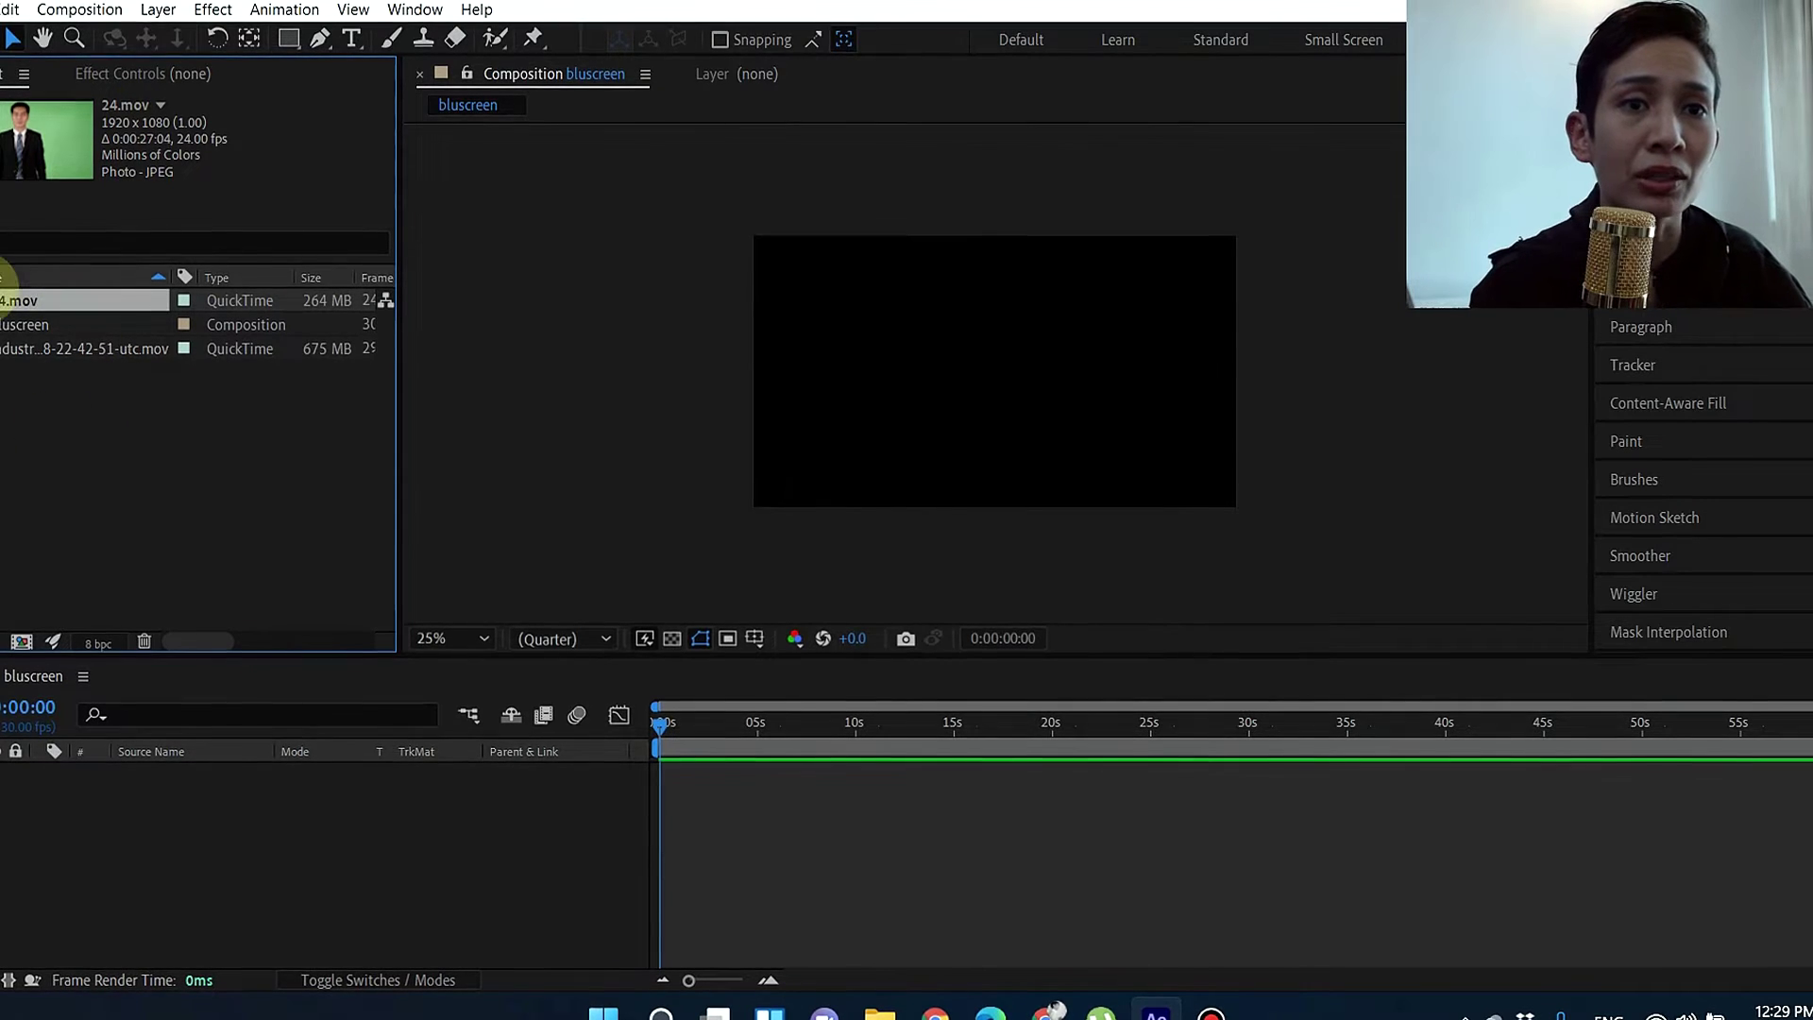
Add the industrial-zone clip to the bluscreen timeline and scale it down to slightly larger than the composition frame.
{"action": "left_click", "coordinate": [81, 351]}
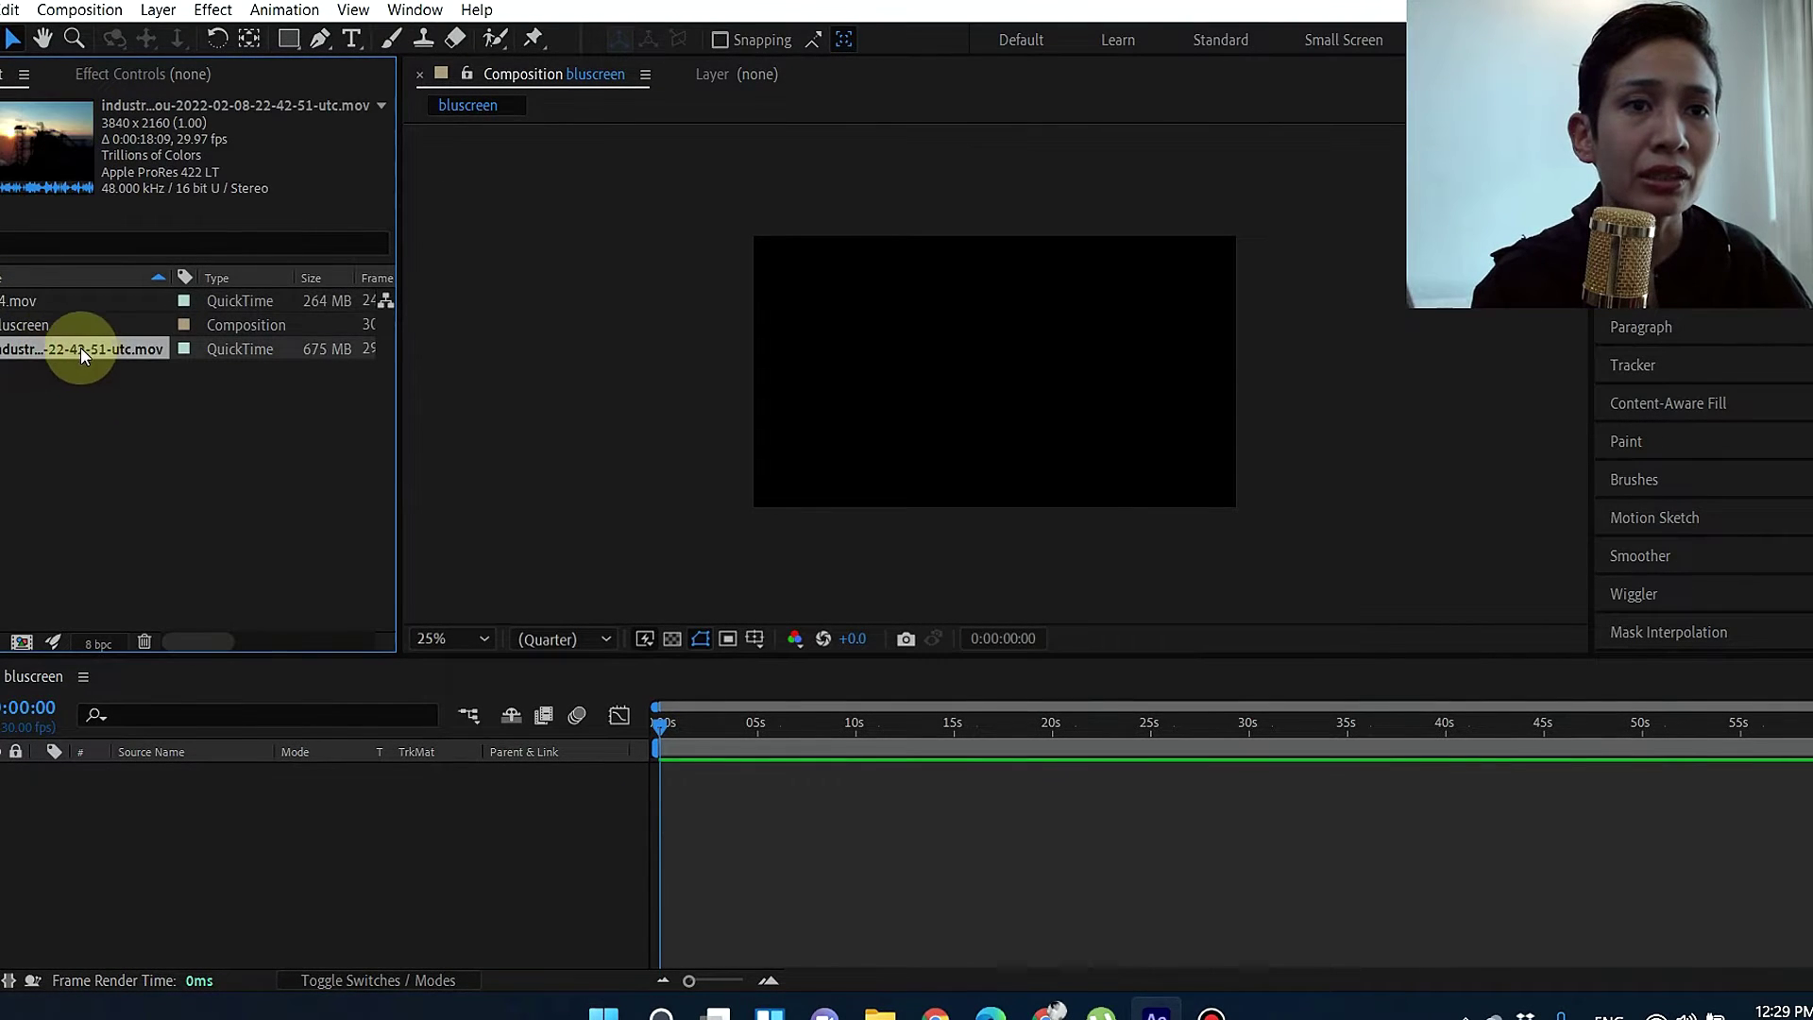
{"action": "left_click_drag", "start_coordinate": [78, 351], "coordinate": [130, 814]}
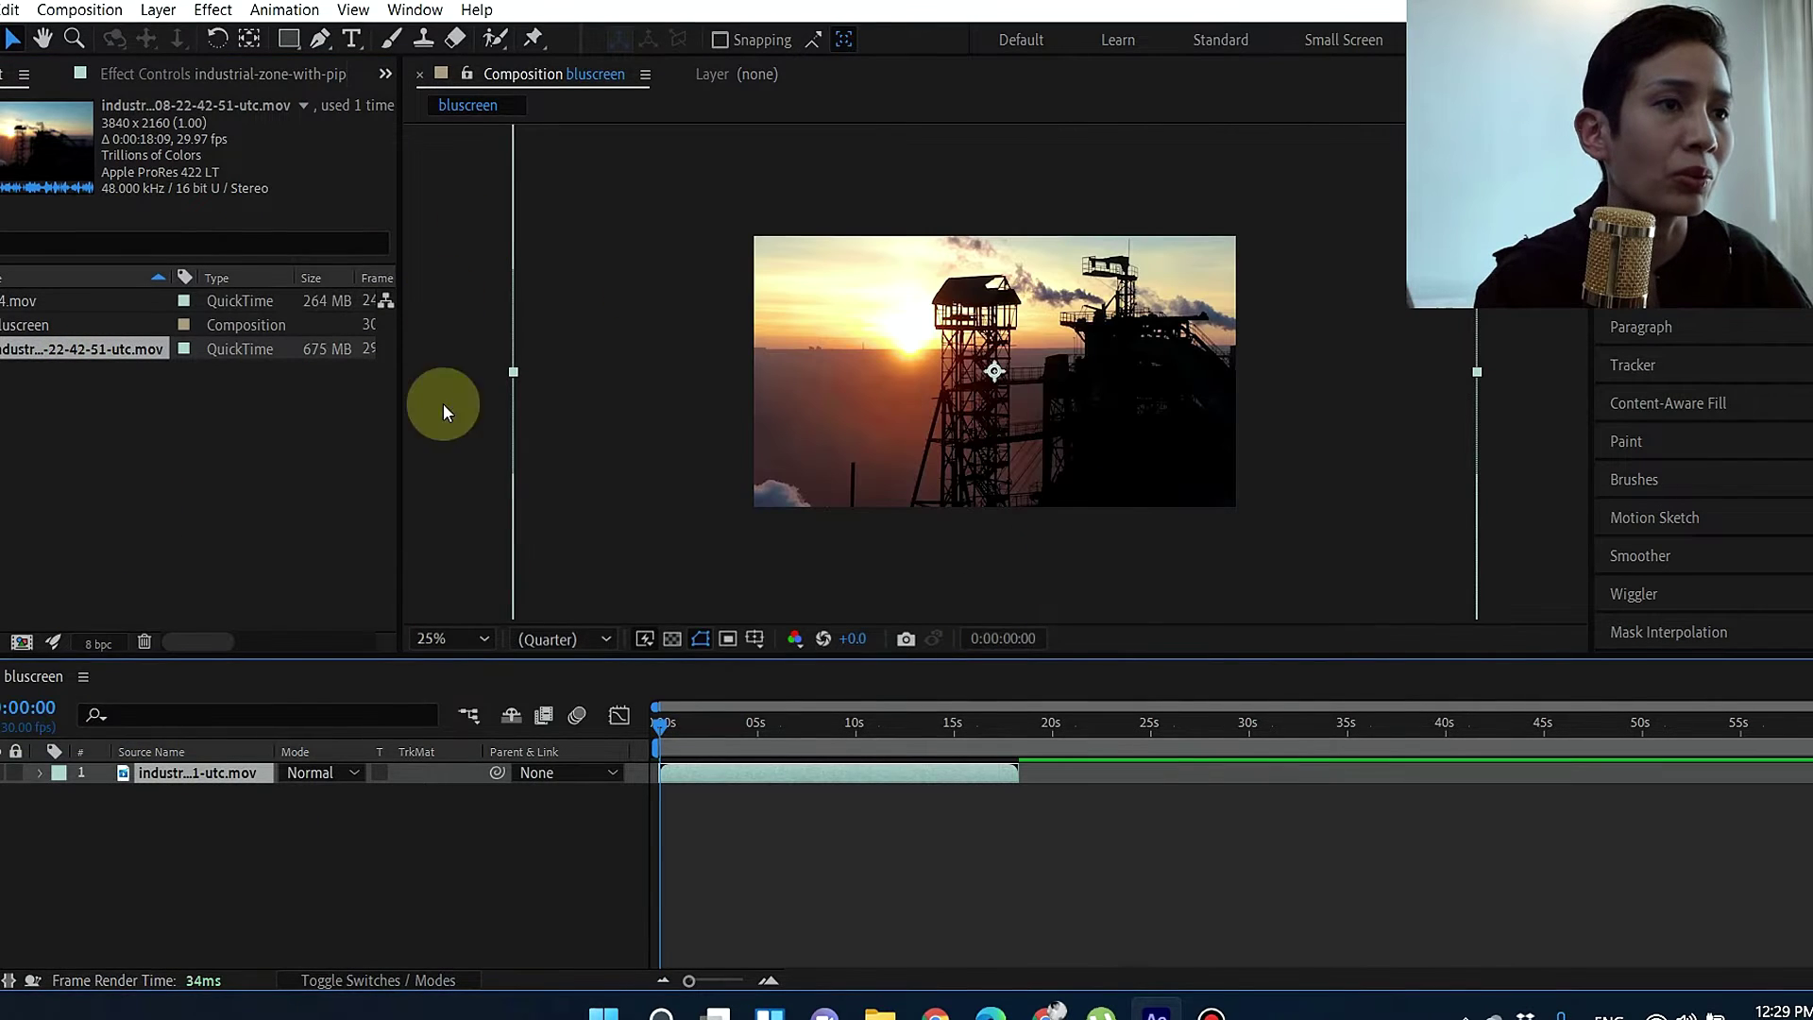
{"action": "key", "text": "comma"}
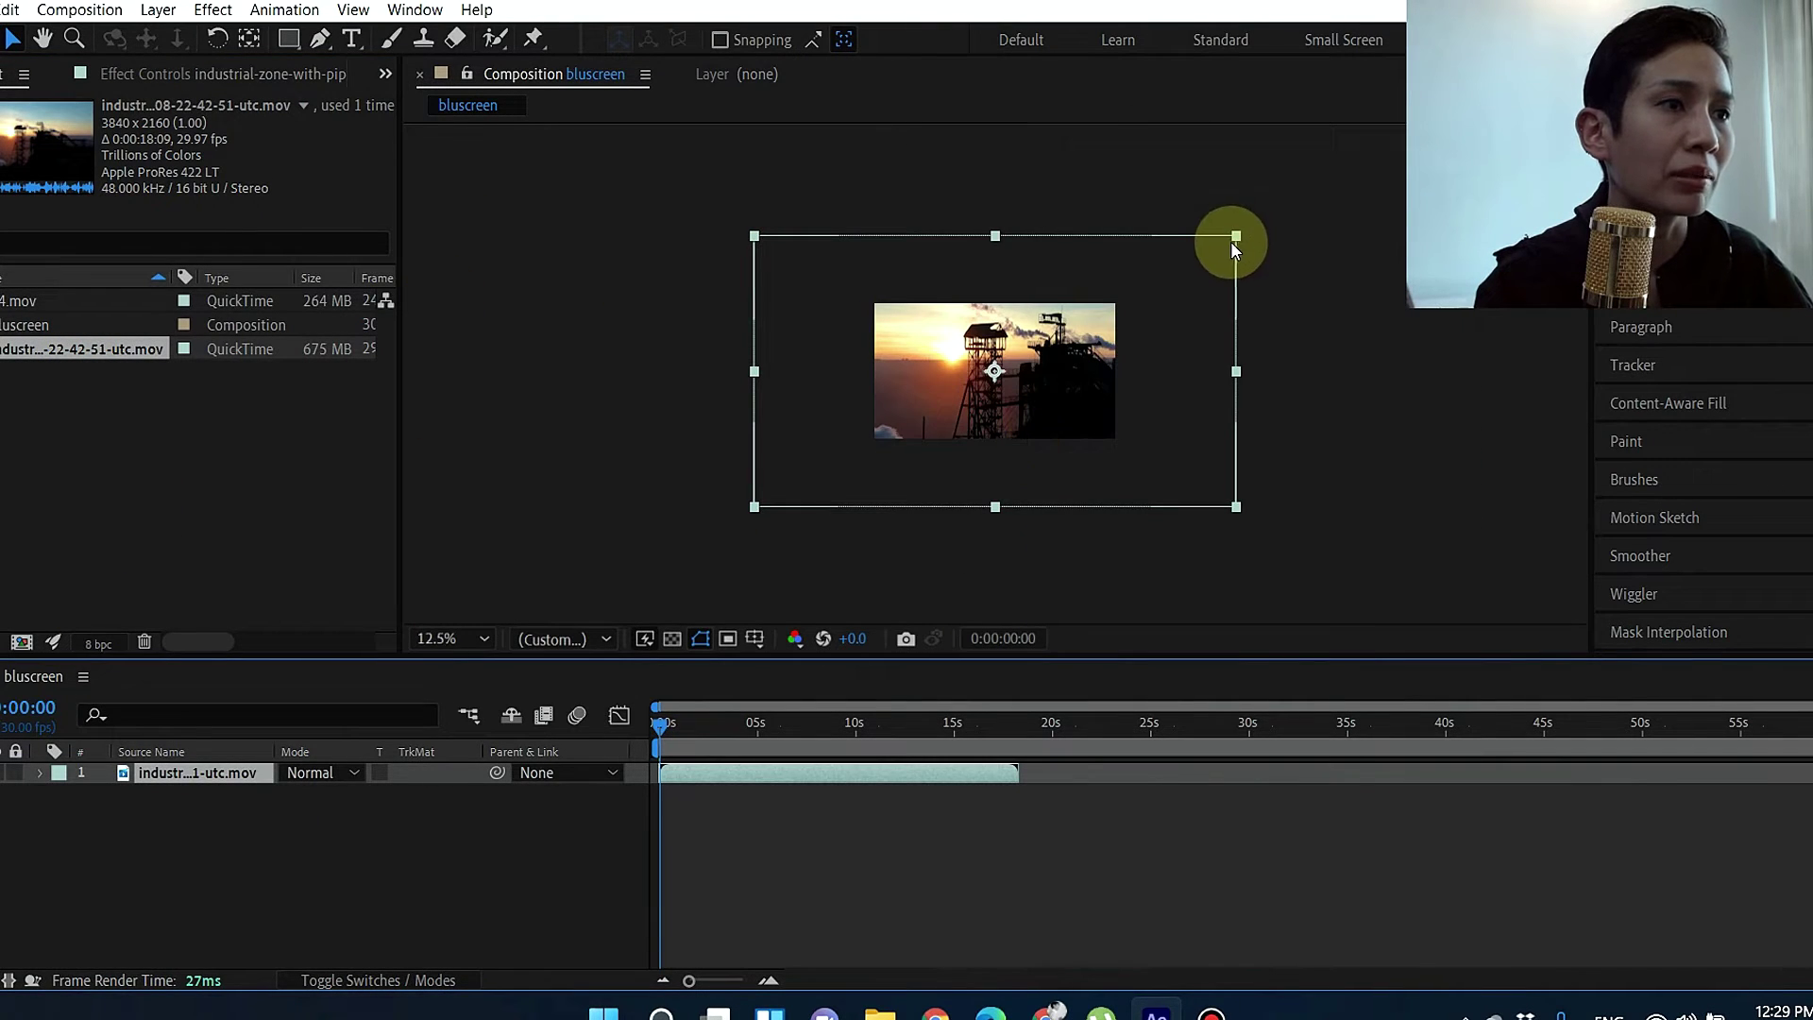
{"action": "left_click_drag", "start_coordinate": [1232, 243], "coordinate": [1111, 297]}
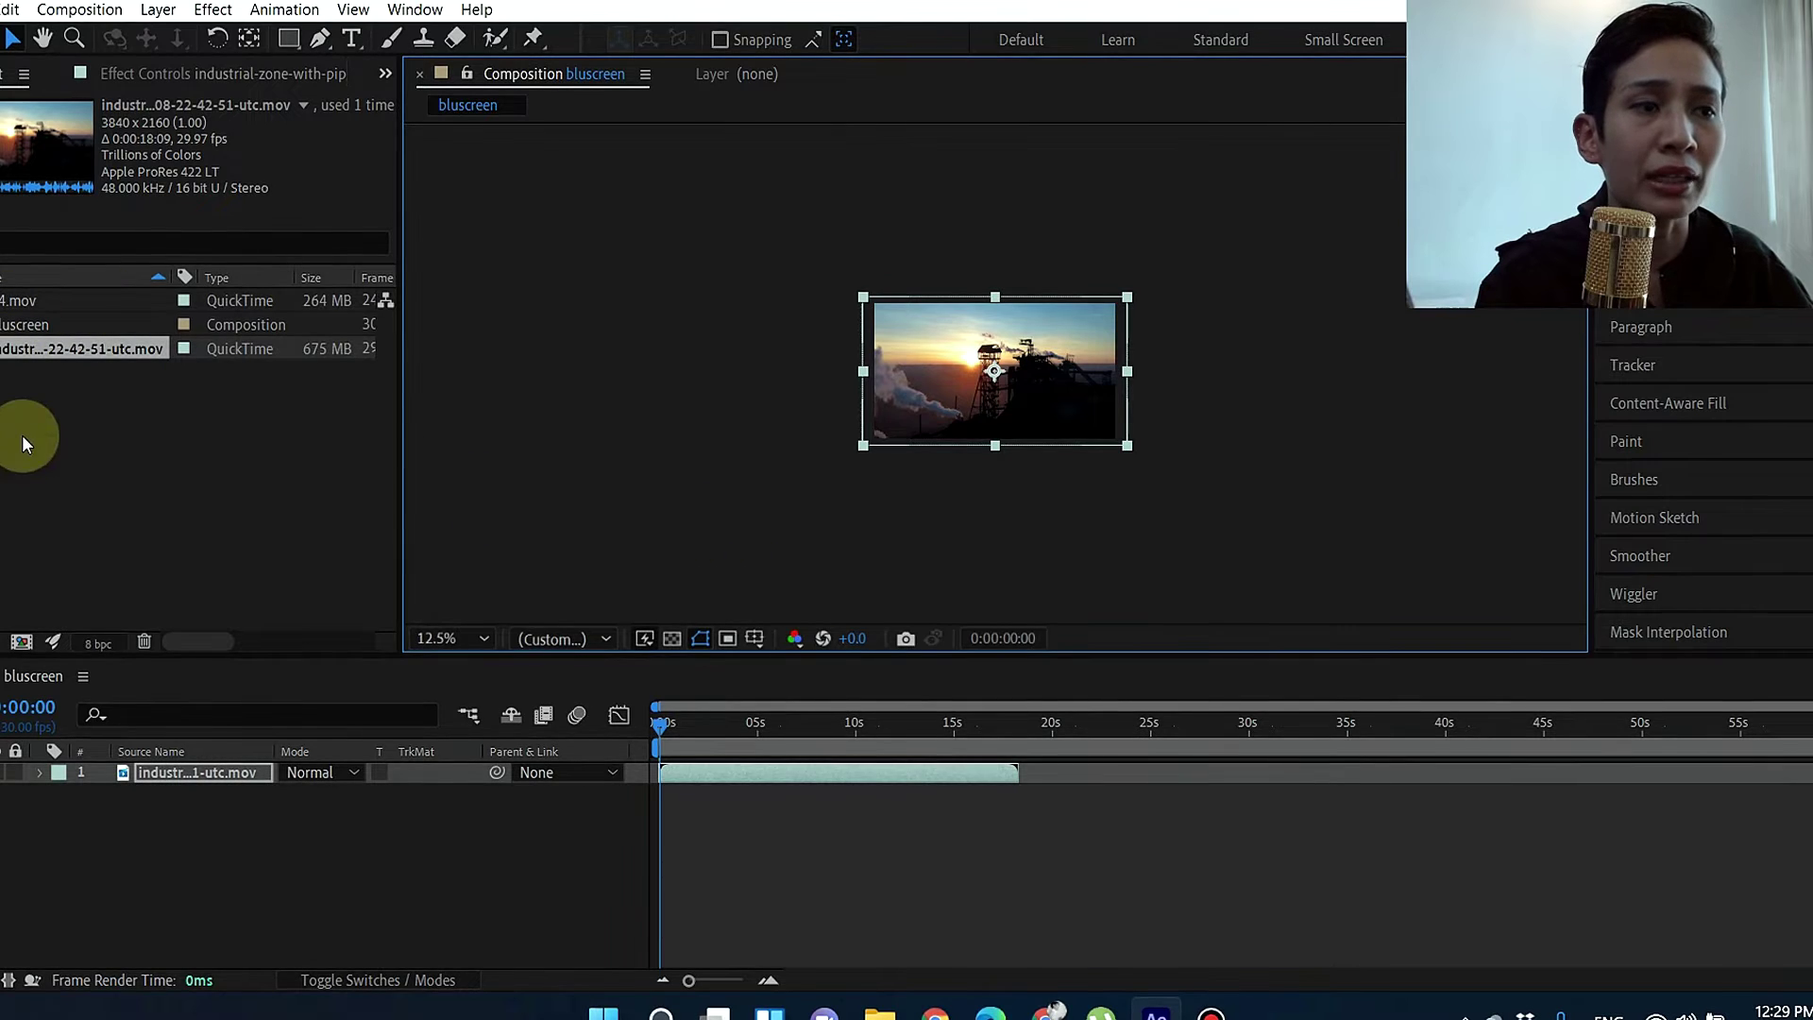
{"action": "left_click", "coordinate": [1028, 852]}
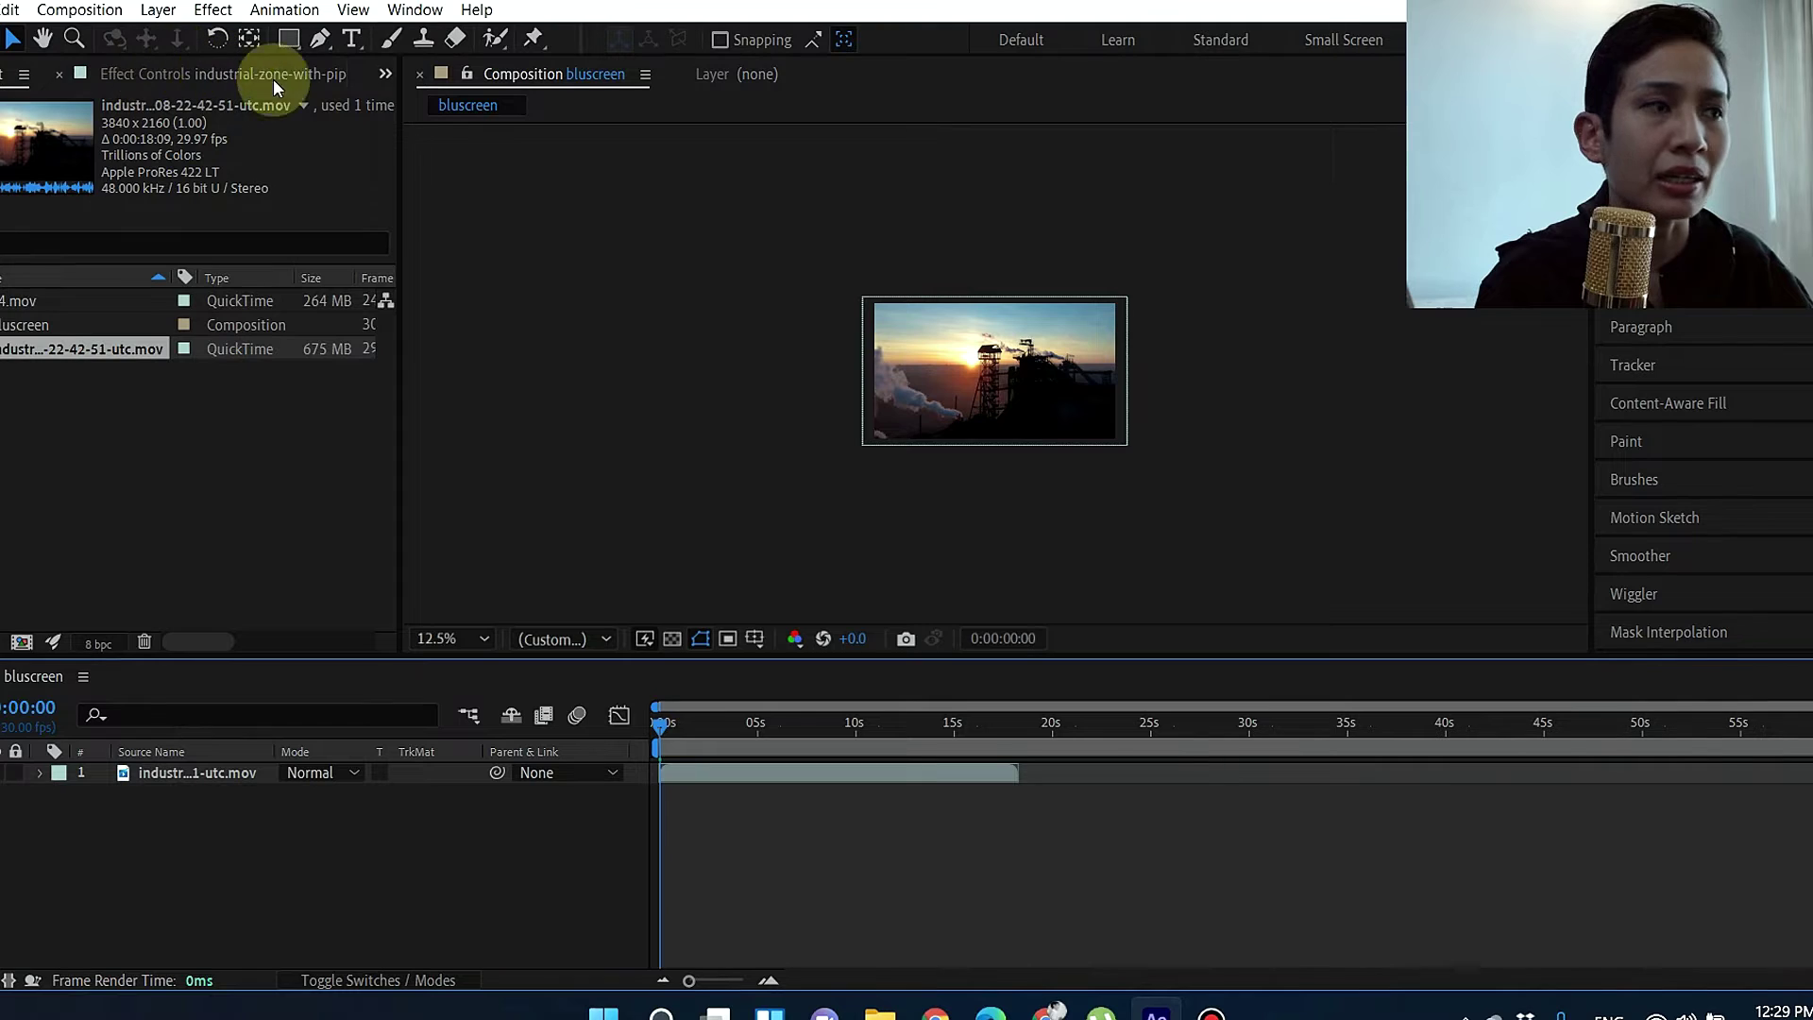
Add the green-screen clip 24.mov to the timeline above the industrial-zone layer.
{"action": "left_click", "coordinate": [65, 300]}
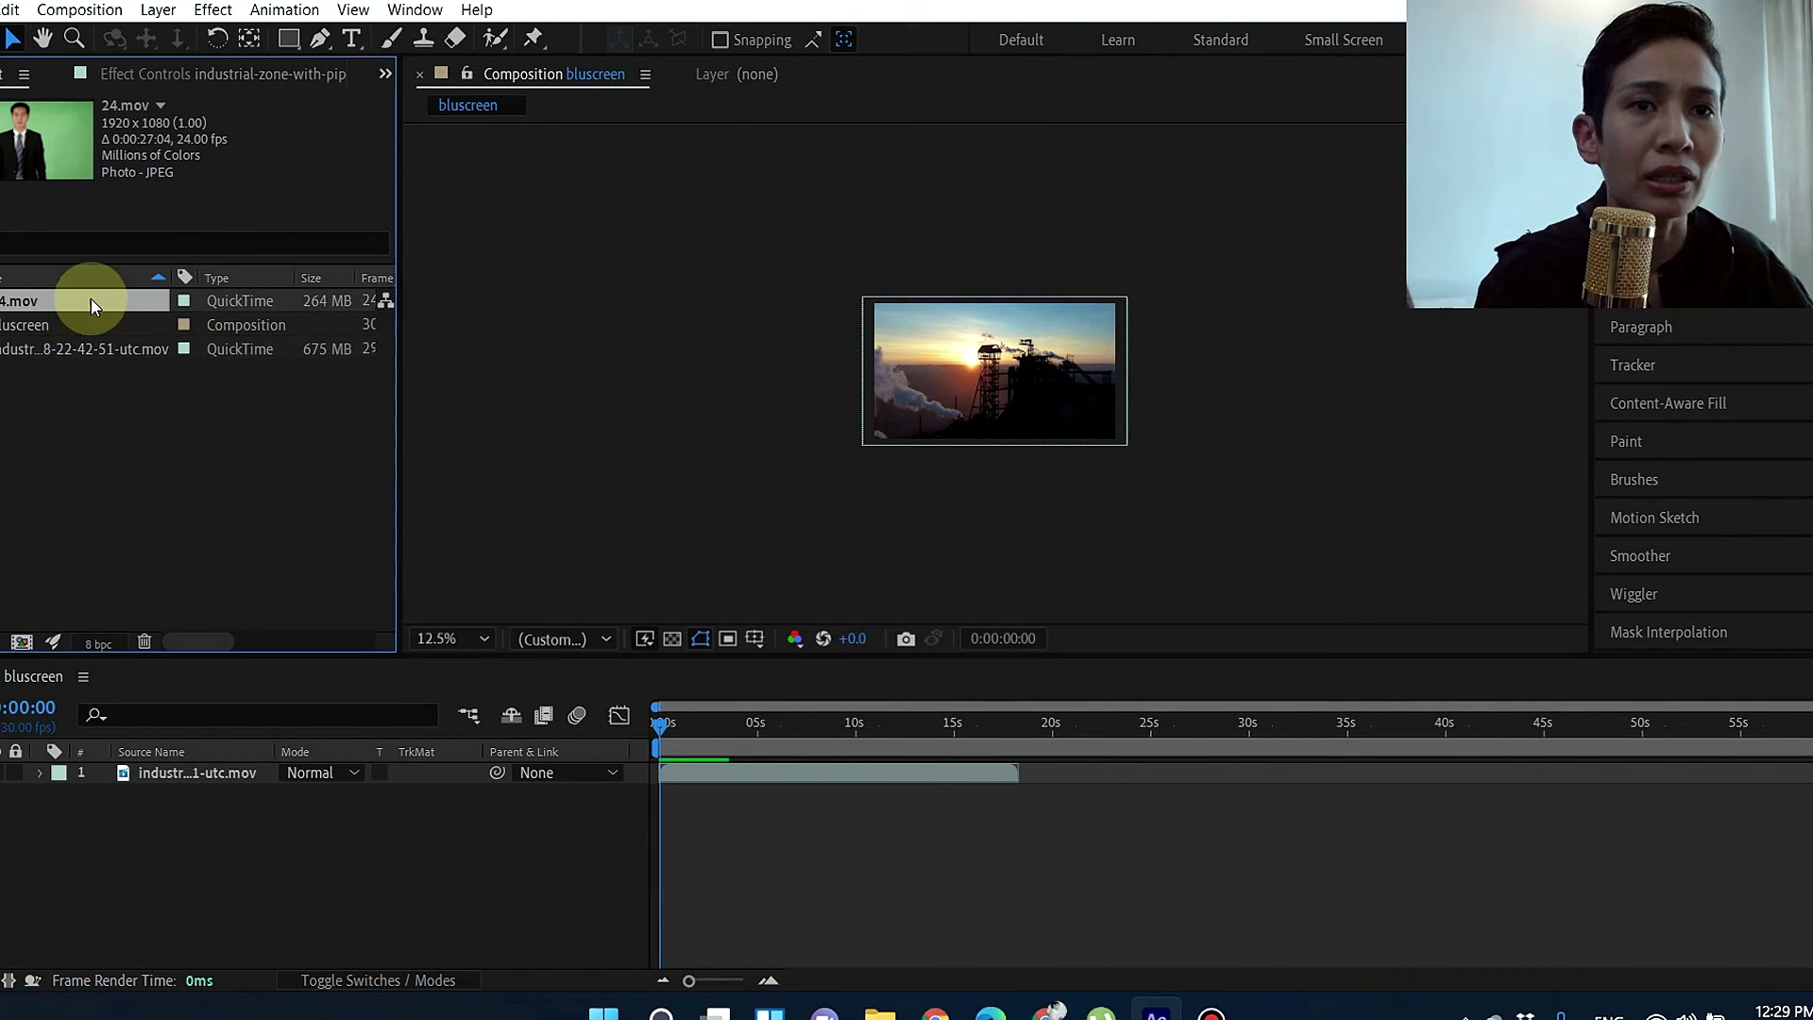
{"action": "left_click_drag", "start_coordinate": [91, 300], "coordinate": [161, 763]}
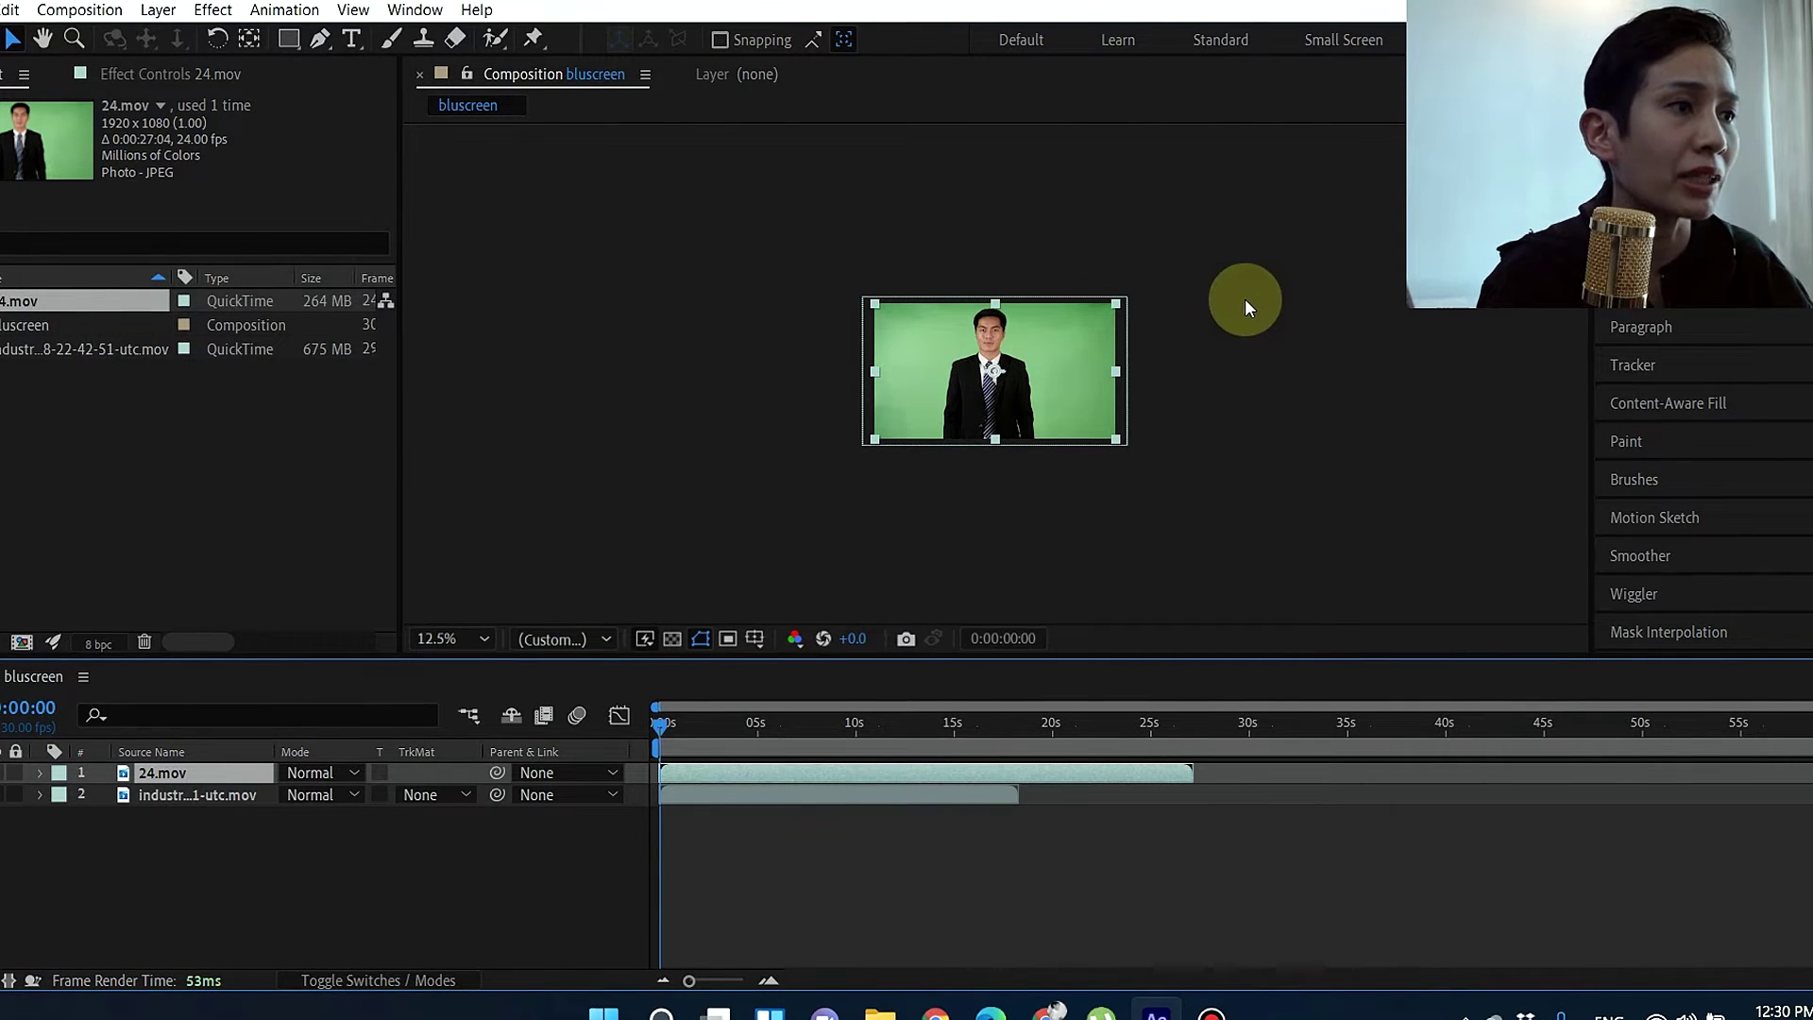
Look through the Effects & Presets categories for the Keying group and magnify the screen around it.
{"action": "left_click", "coordinate": [411, 12]}
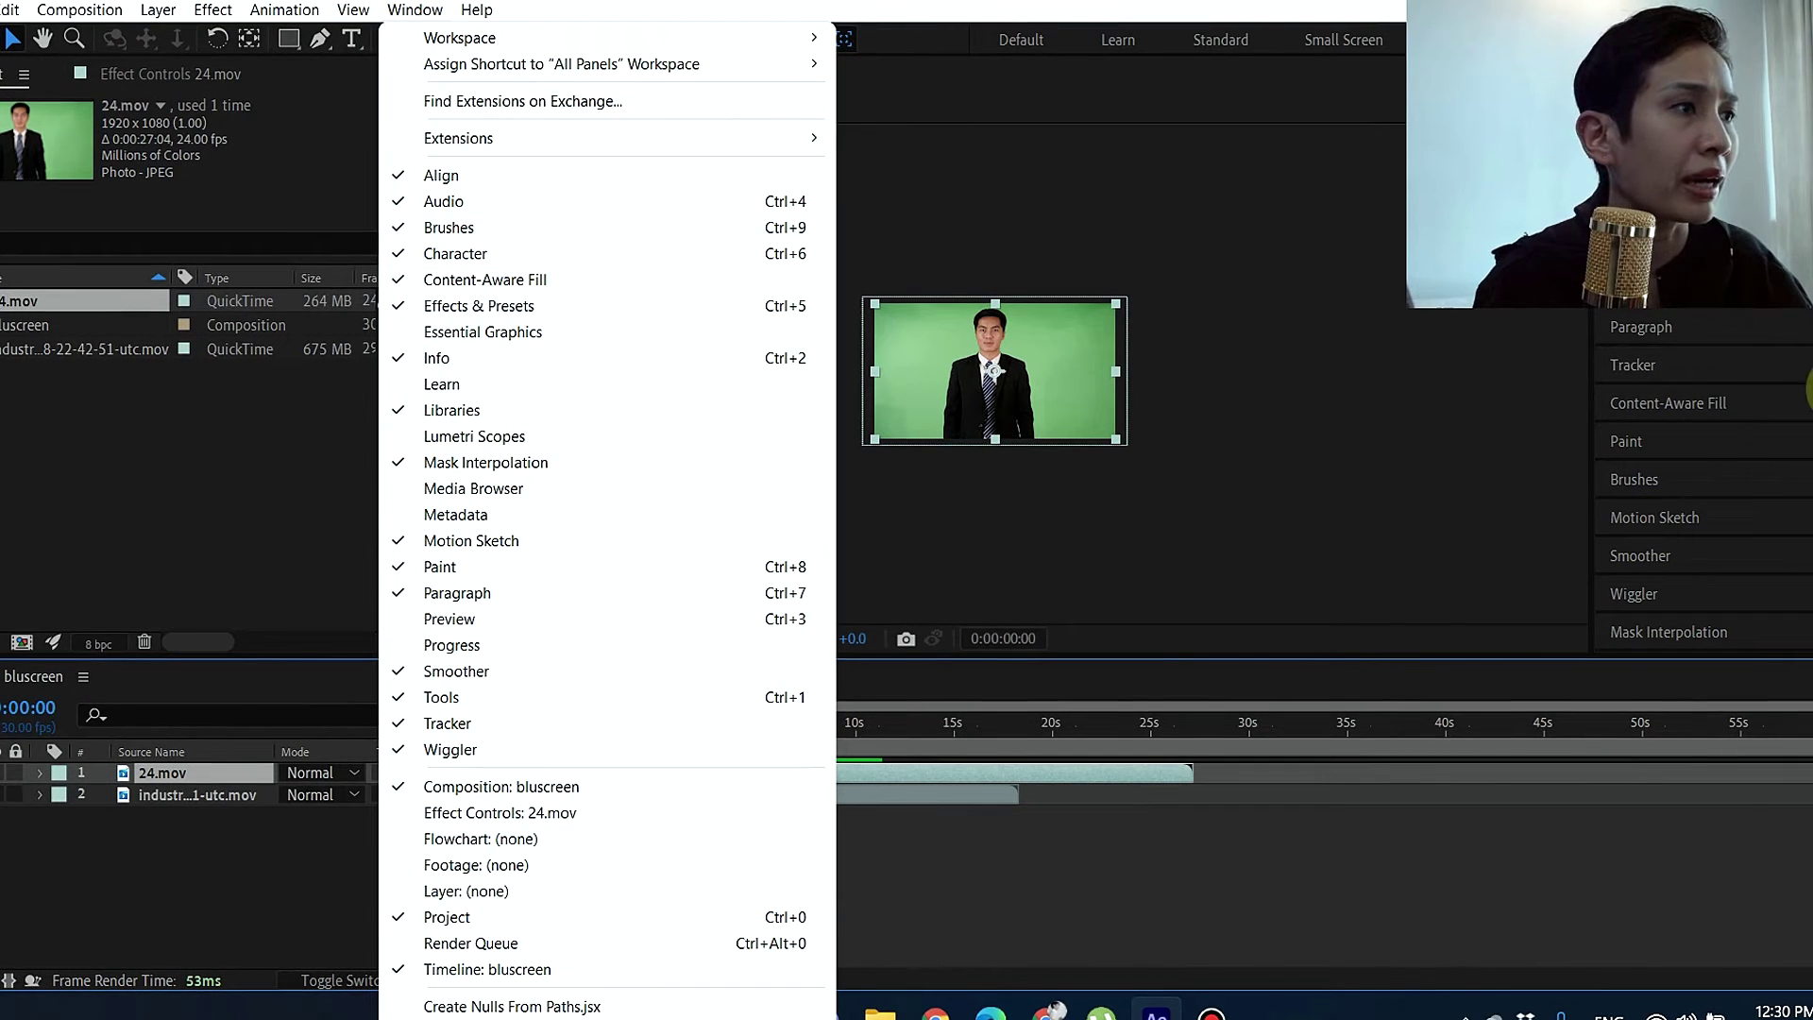
{"action": "key", "text": "Escape"}
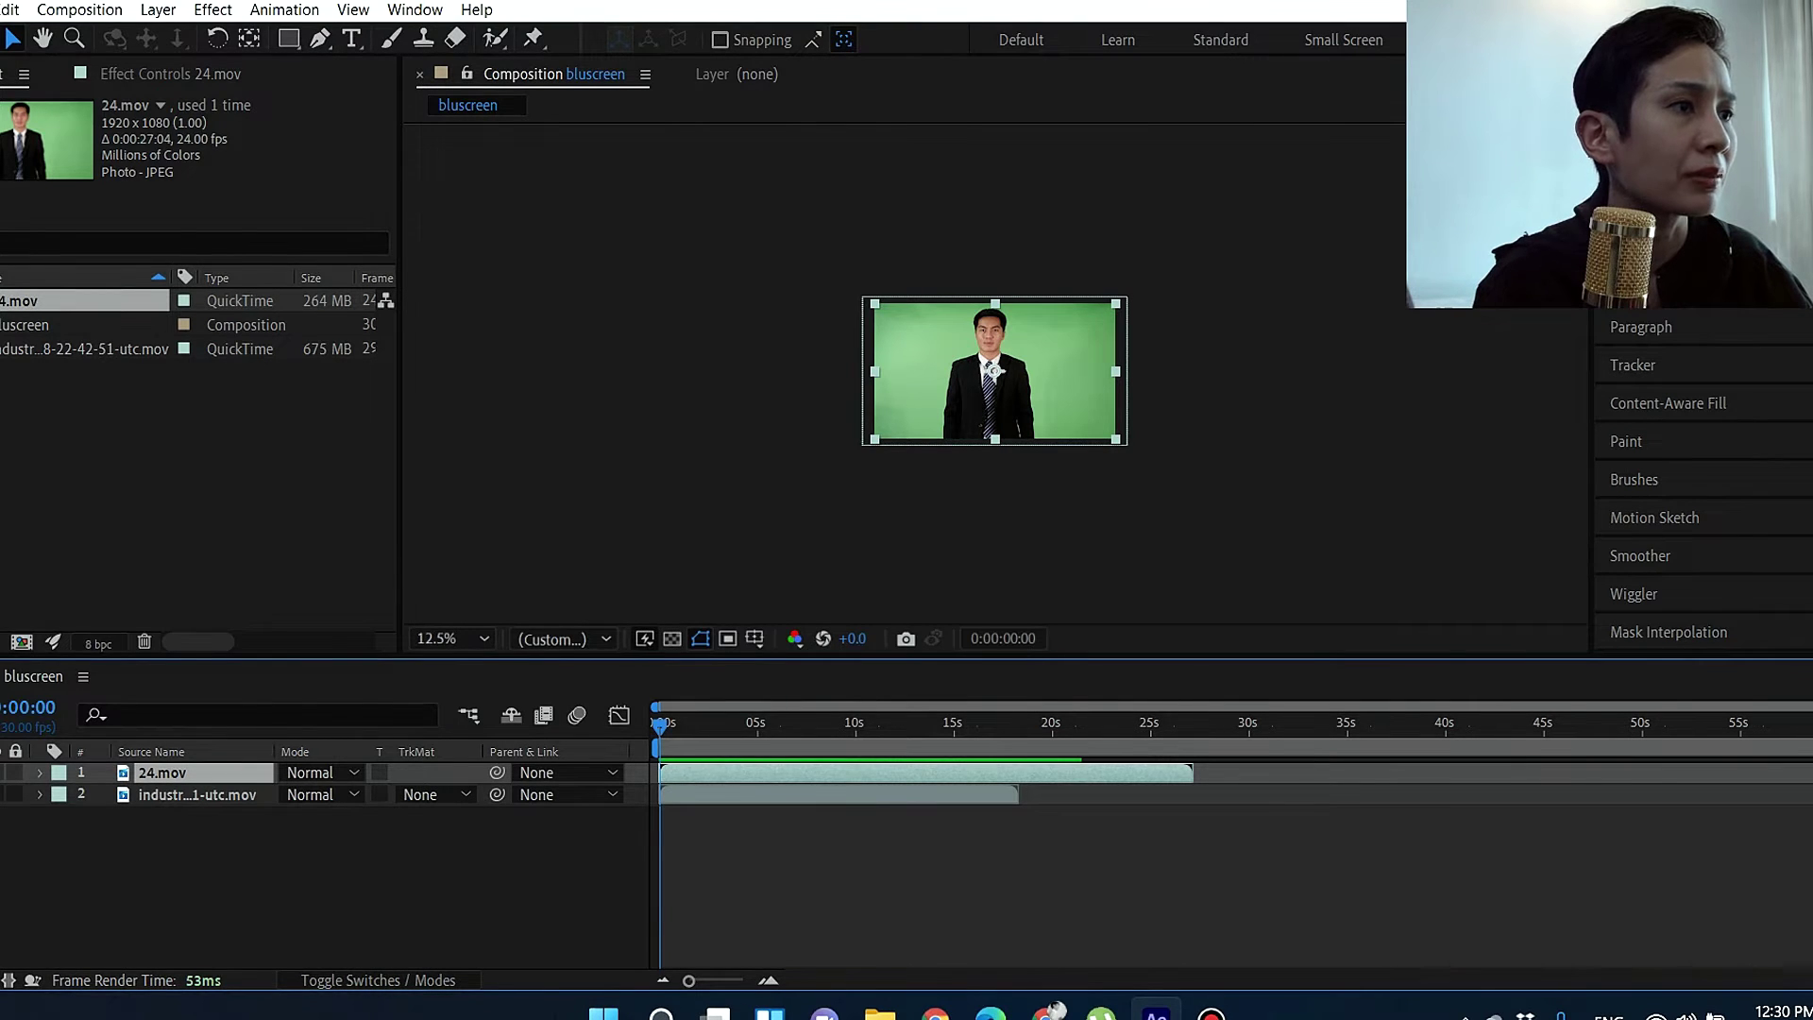
{"action": "scroll", "coordinate": [1701, 510], "scroll_direction": "up", "scroll_amount": 10}
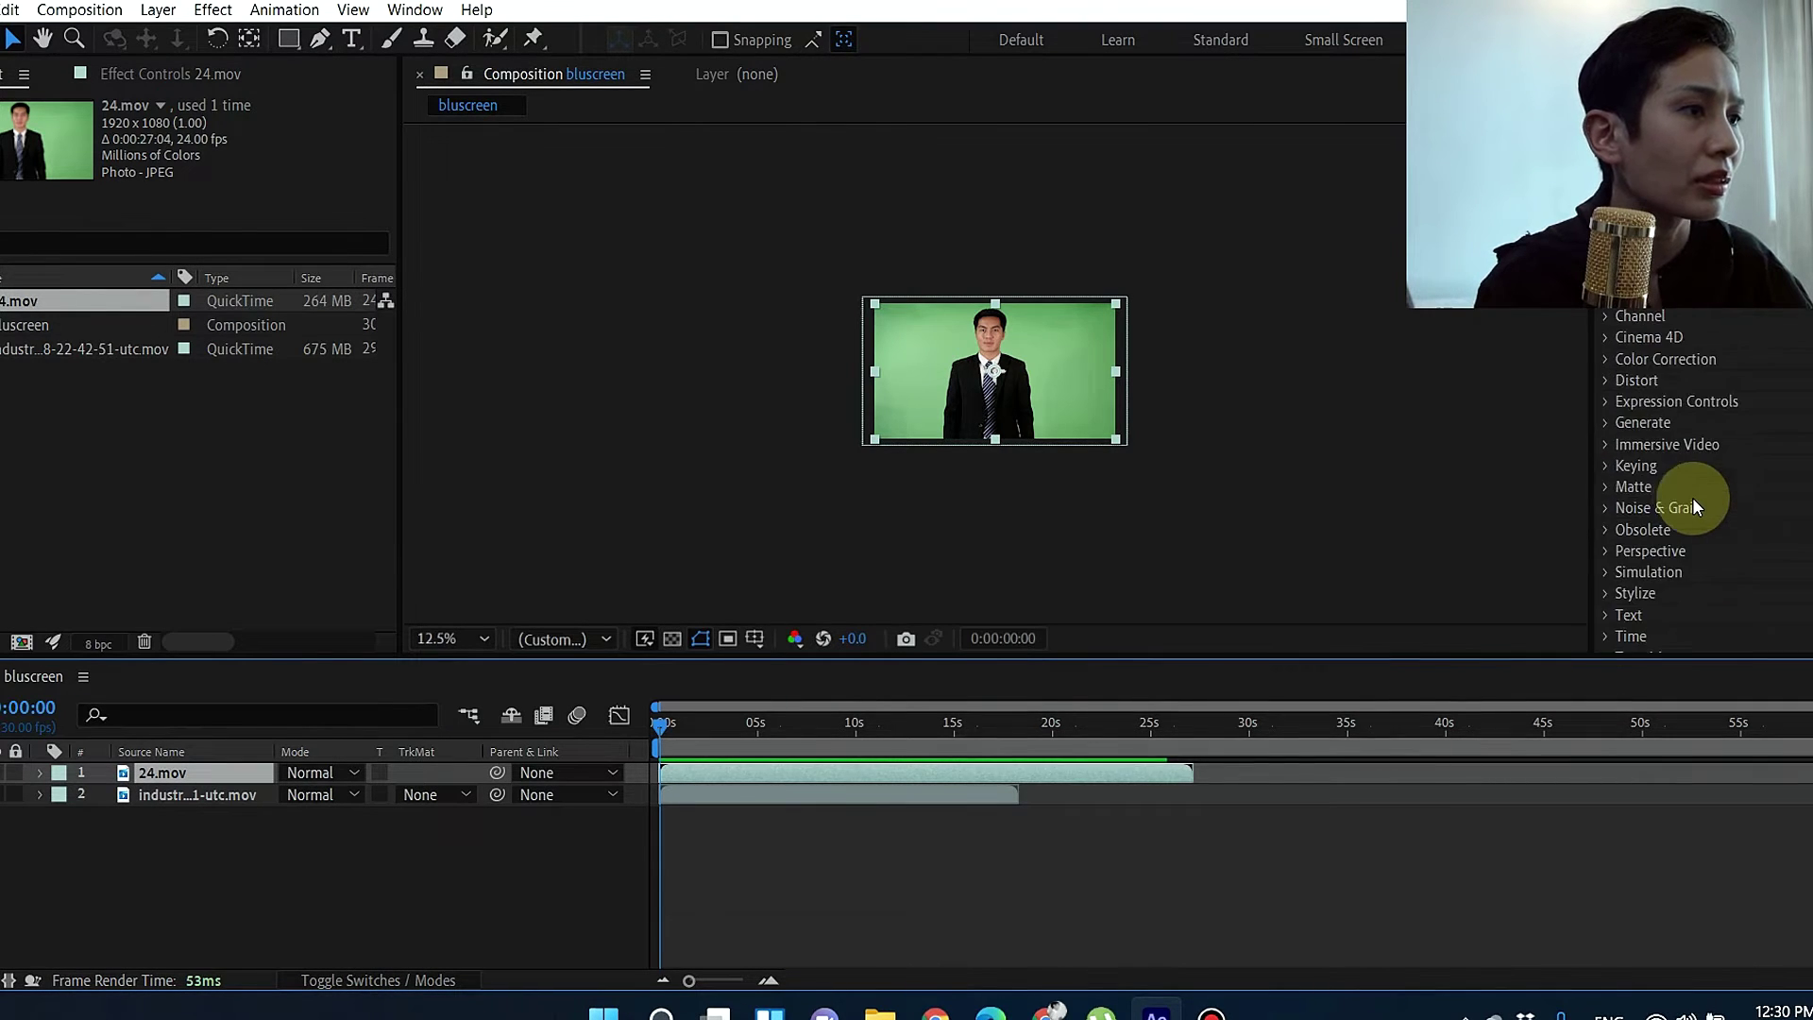
{"action": "scroll", "coordinate": [1677, 423], "scroll_direction": "down", "scroll_amount": 5}
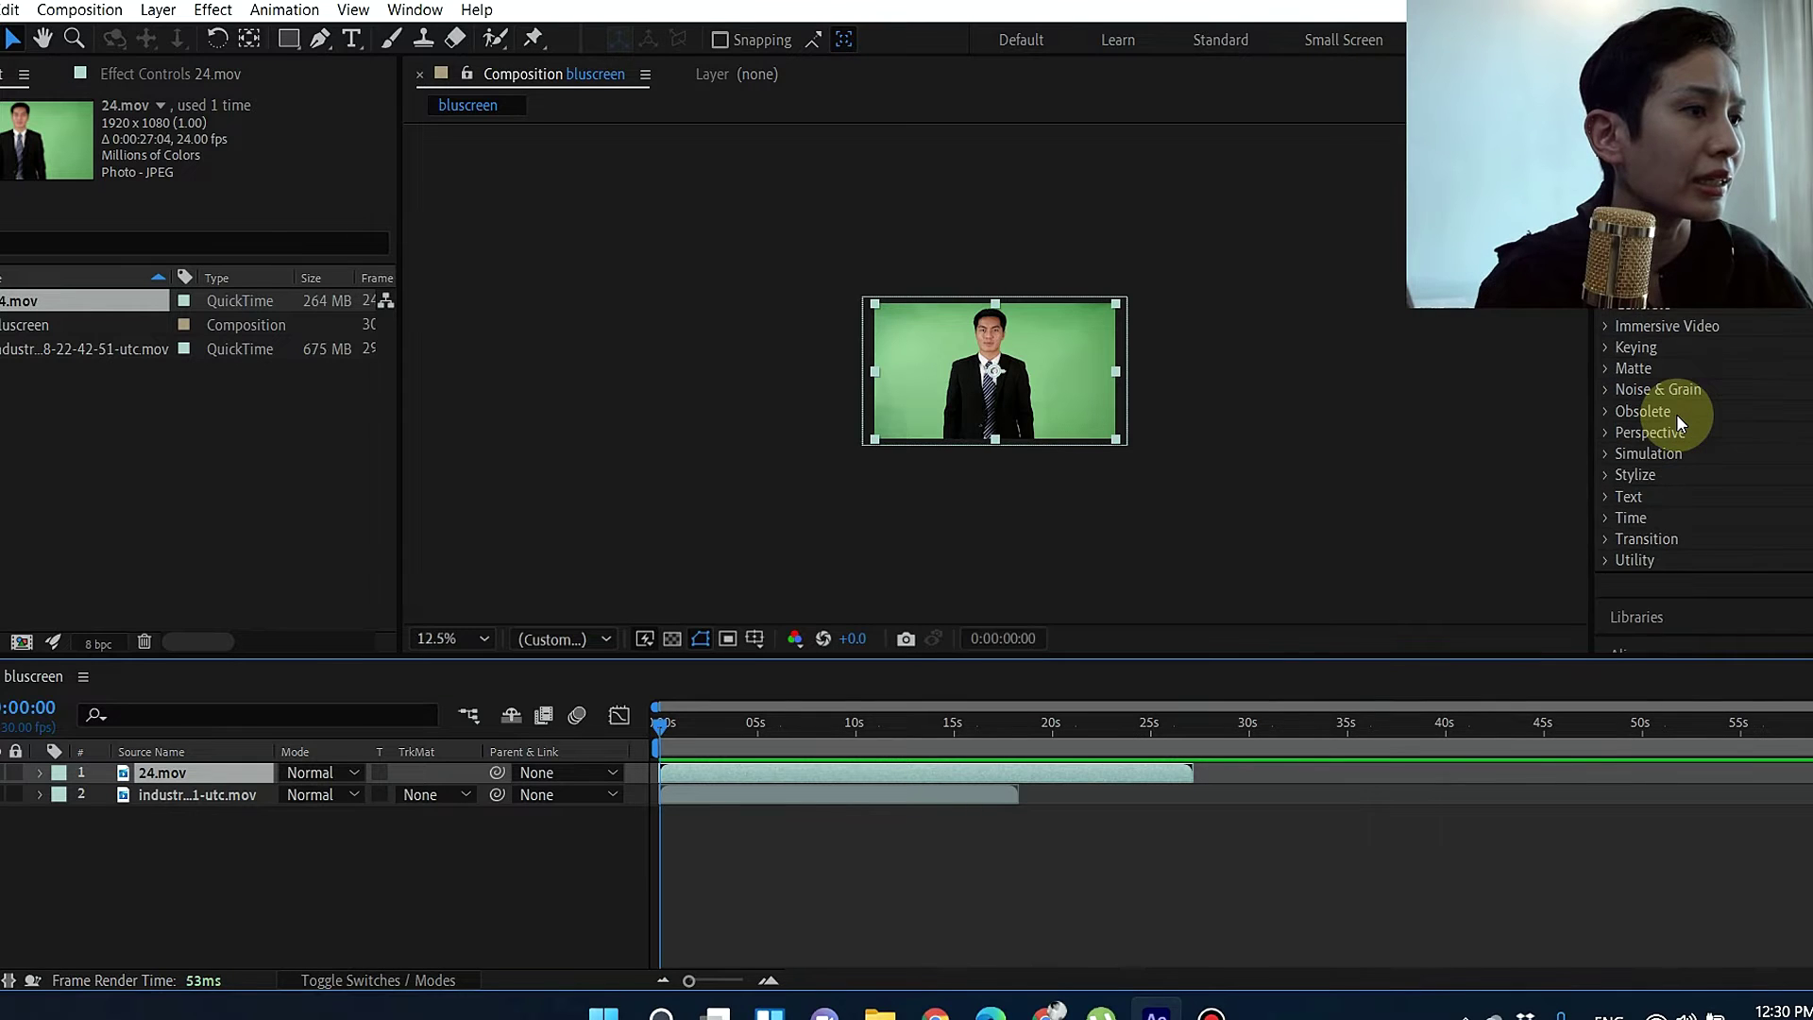
{"action": "scroll", "coordinate": [1679, 423], "scroll_direction": "down", "scroll_amount": 8}
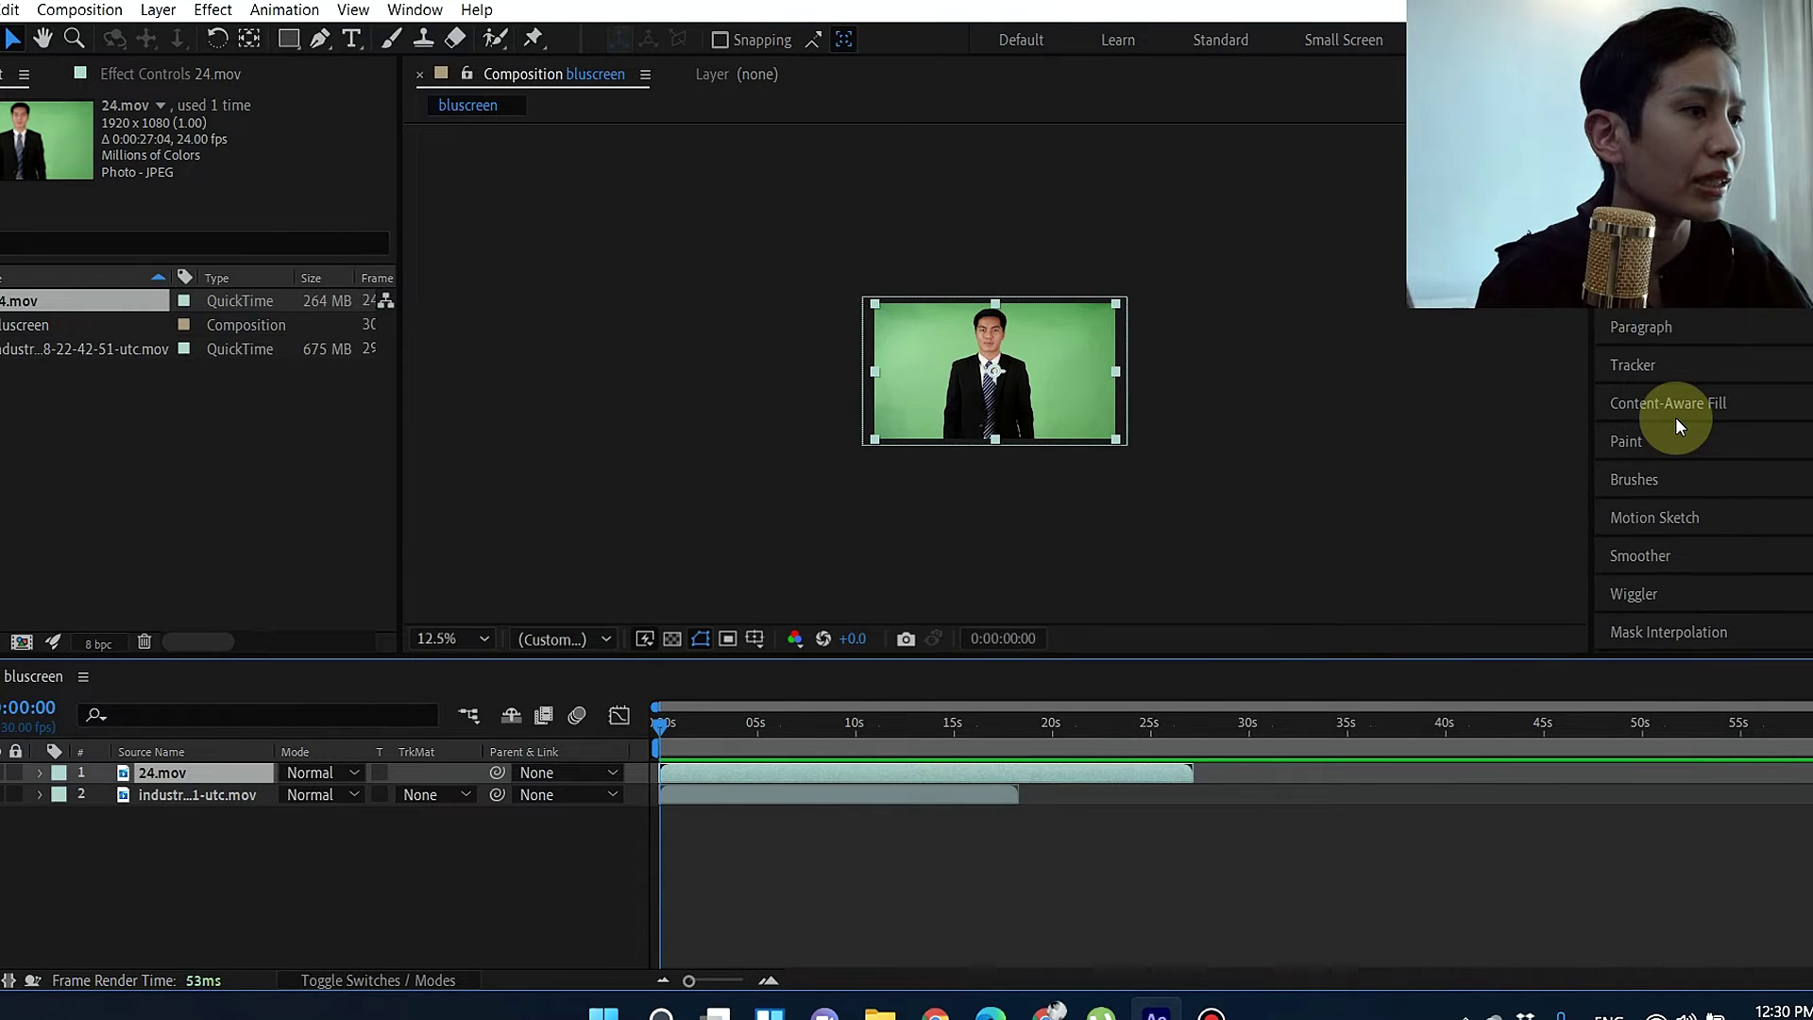
{"action": "scroll", "coordinate": [1675, 440], "scroll_direction": "up", "scroll_amount": 7}
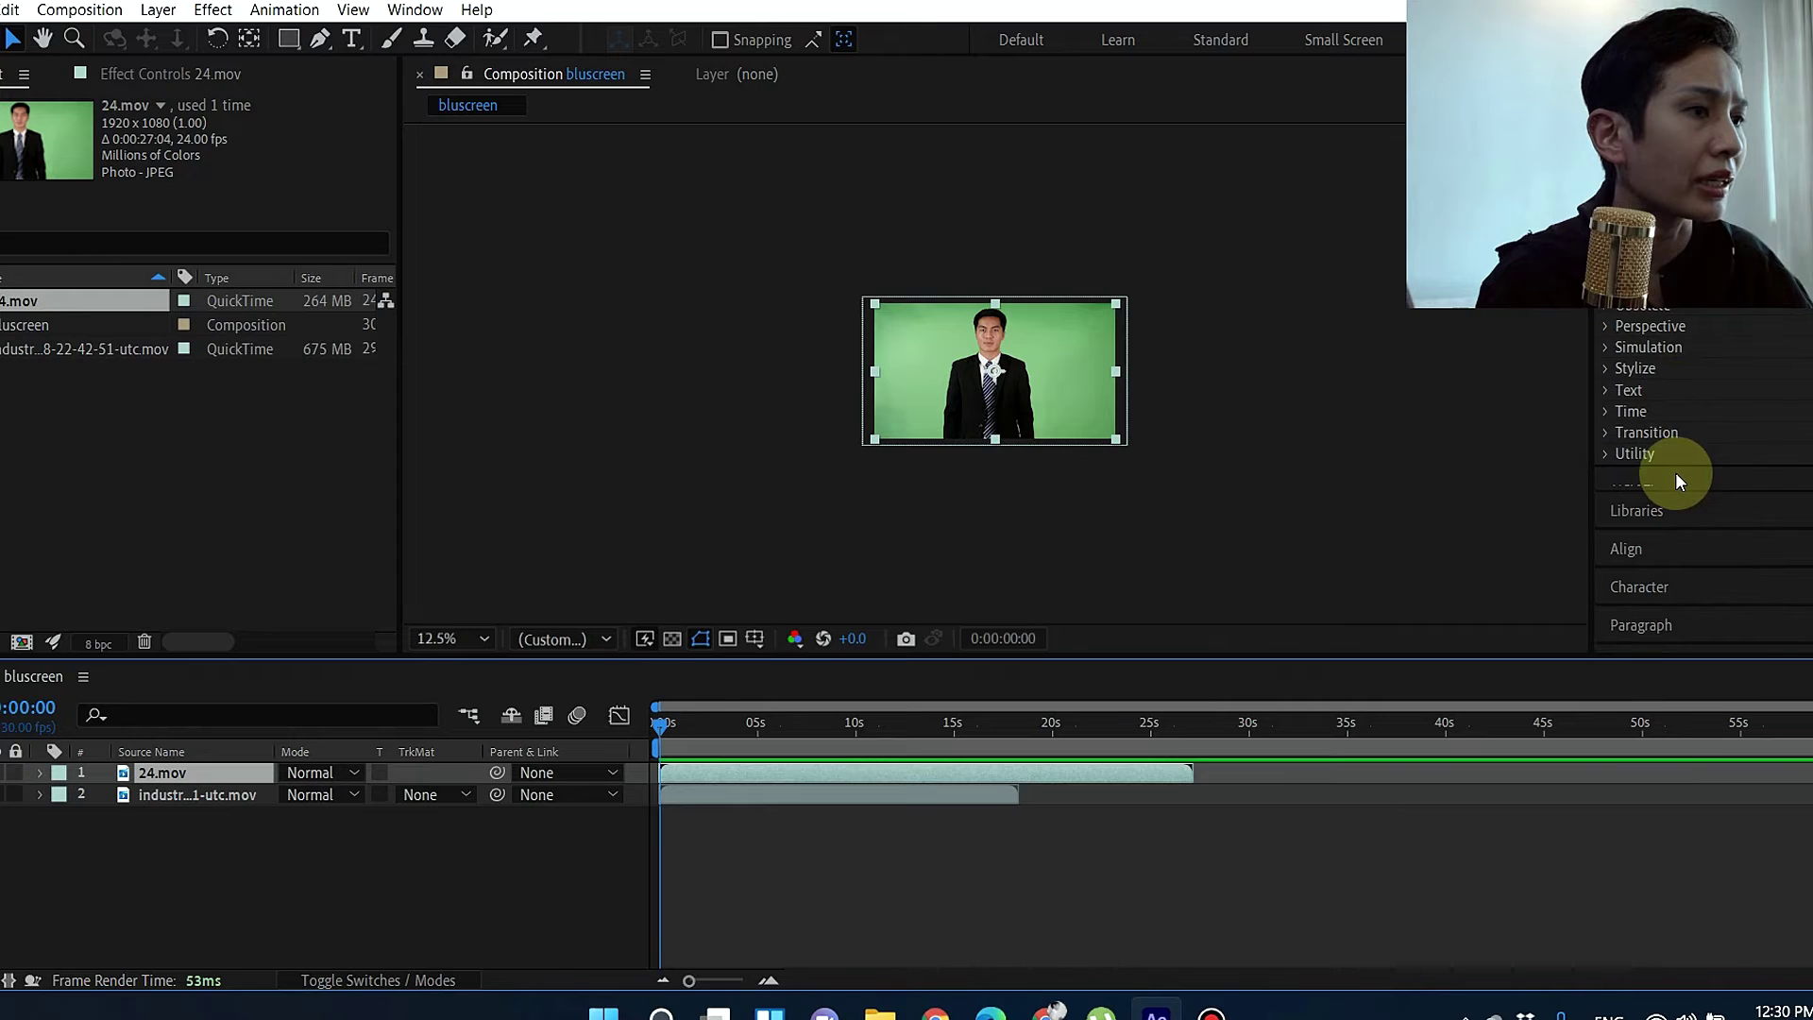
{"action": "scroll", "coordinate": [1679, 496], "scroll_direction": "up", "scroll_amount": 5}
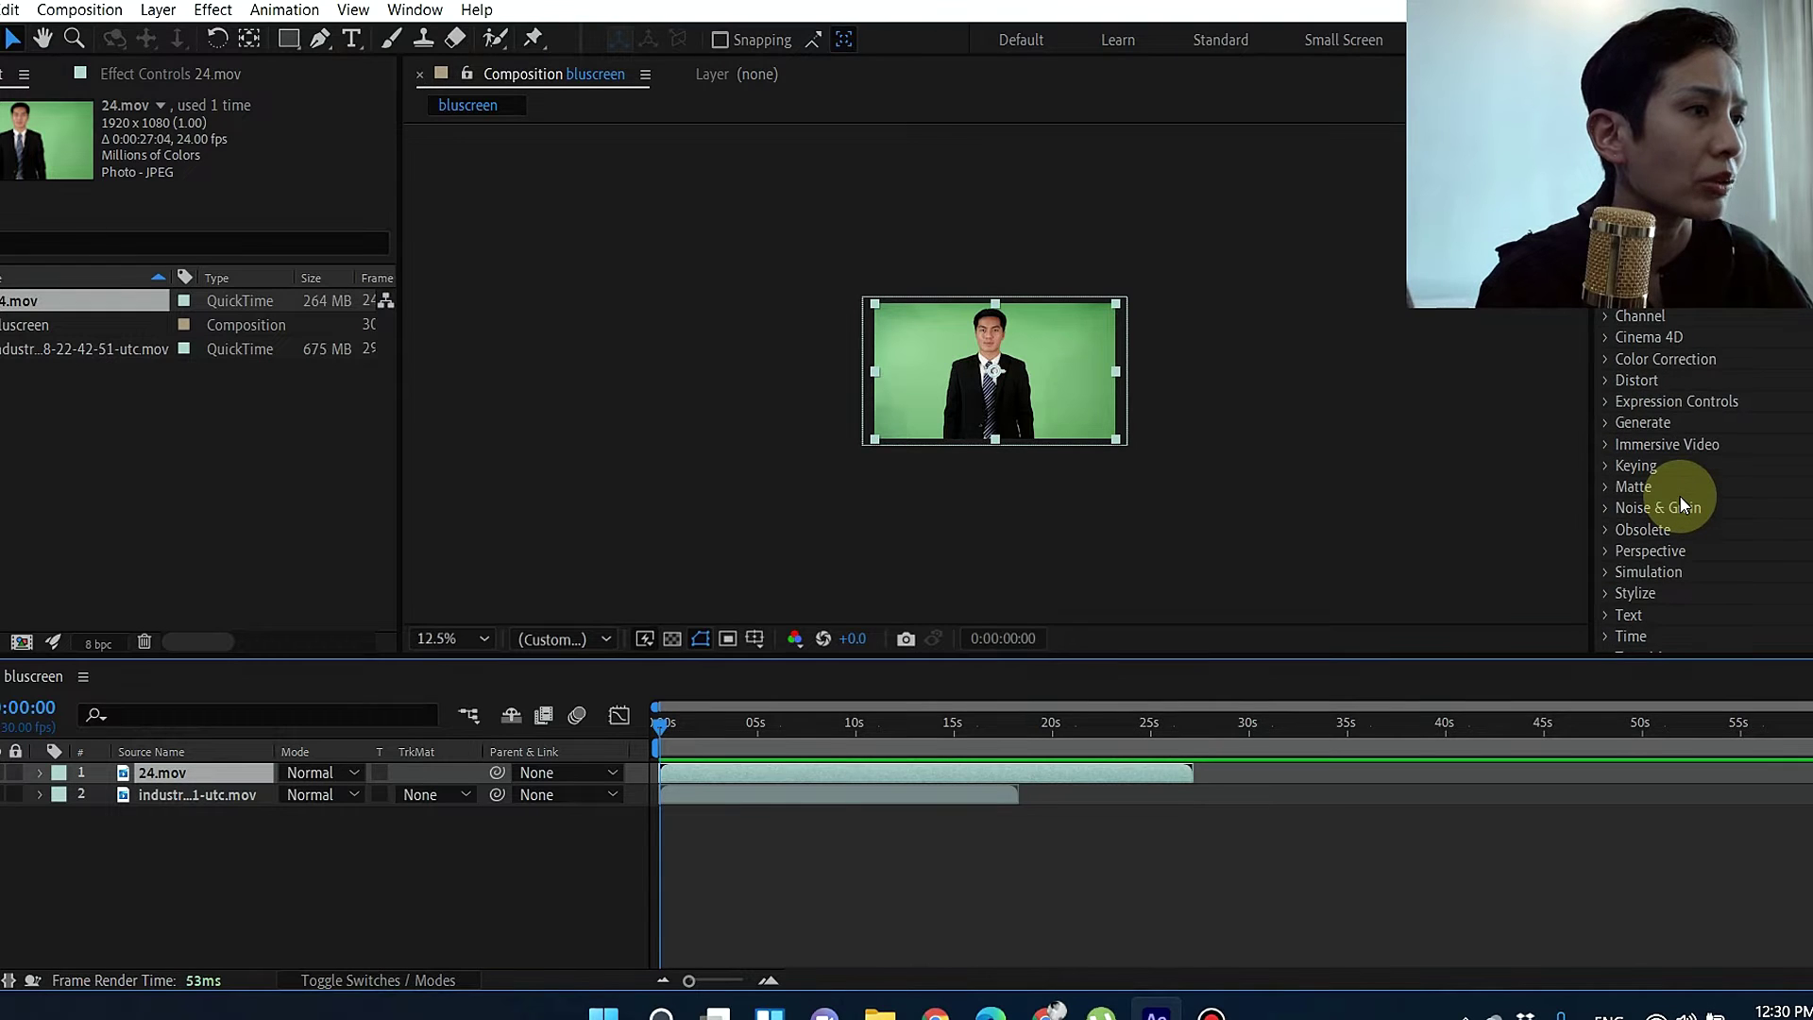
{"action": "scroll", "coordinate": [1679, 497], "scroll_direction": "down", "scroll_amount": 3}
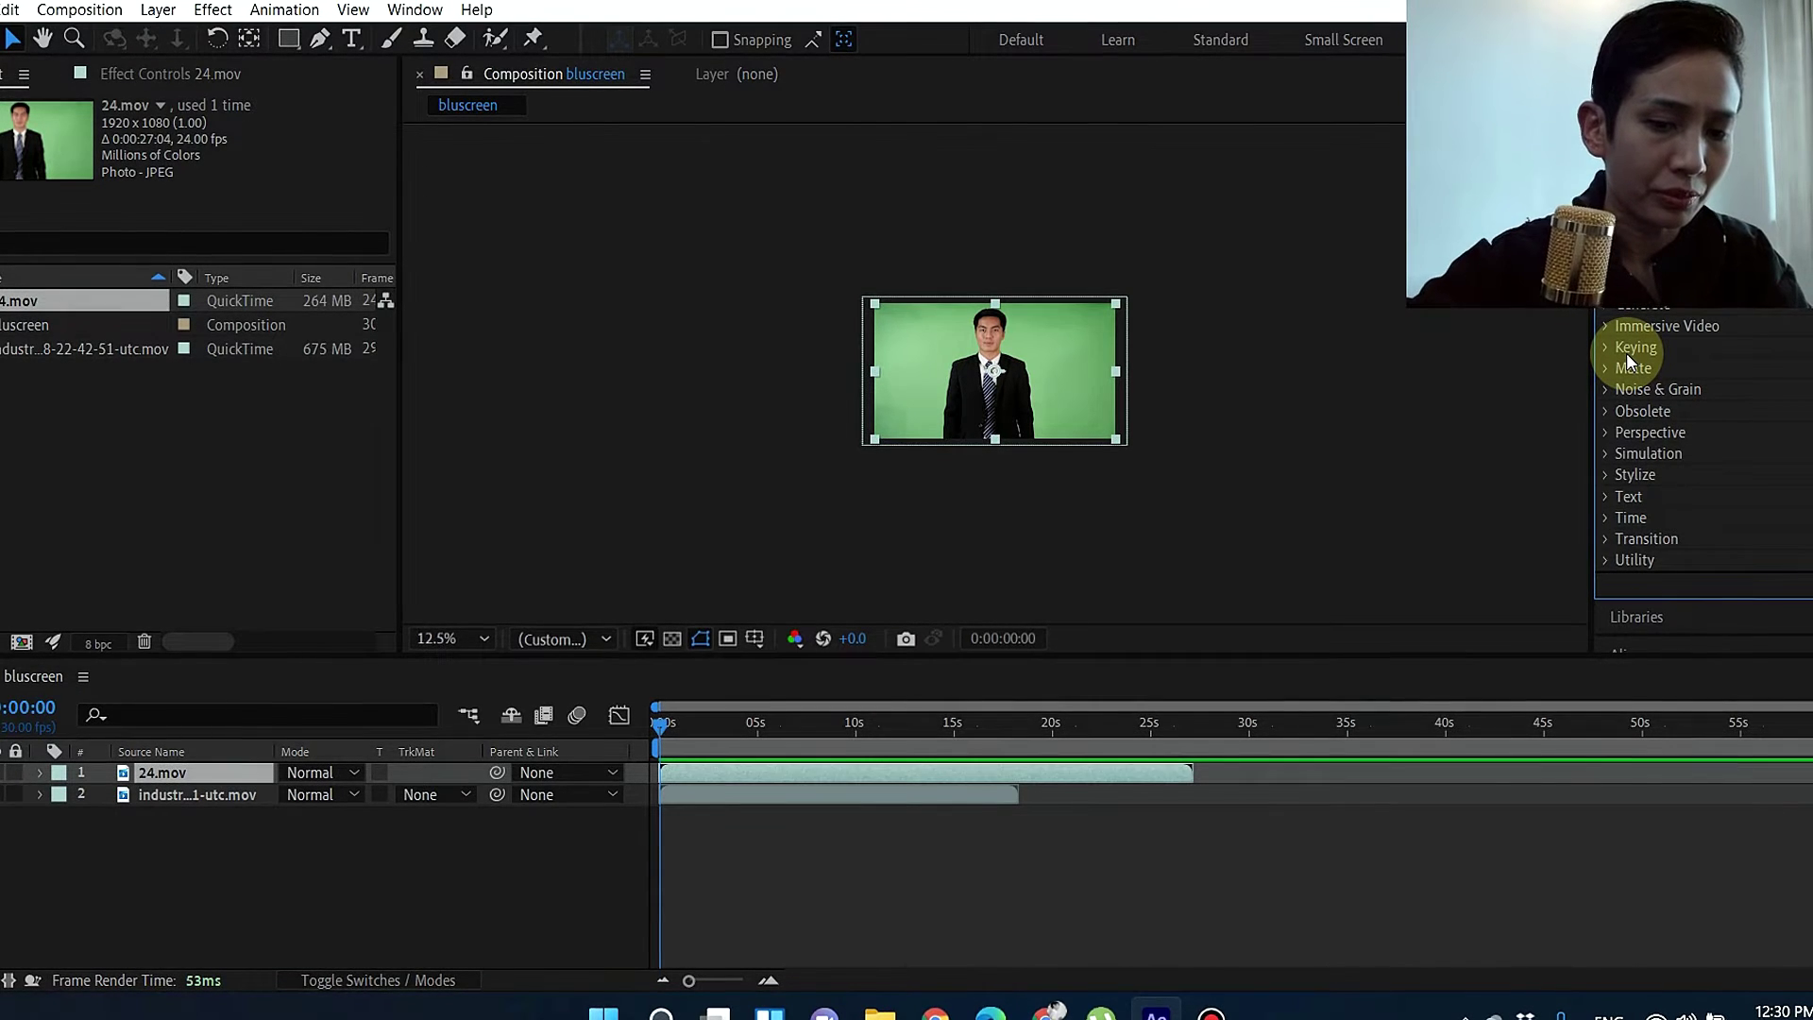
{"action": "key", "text": "super+plus"}
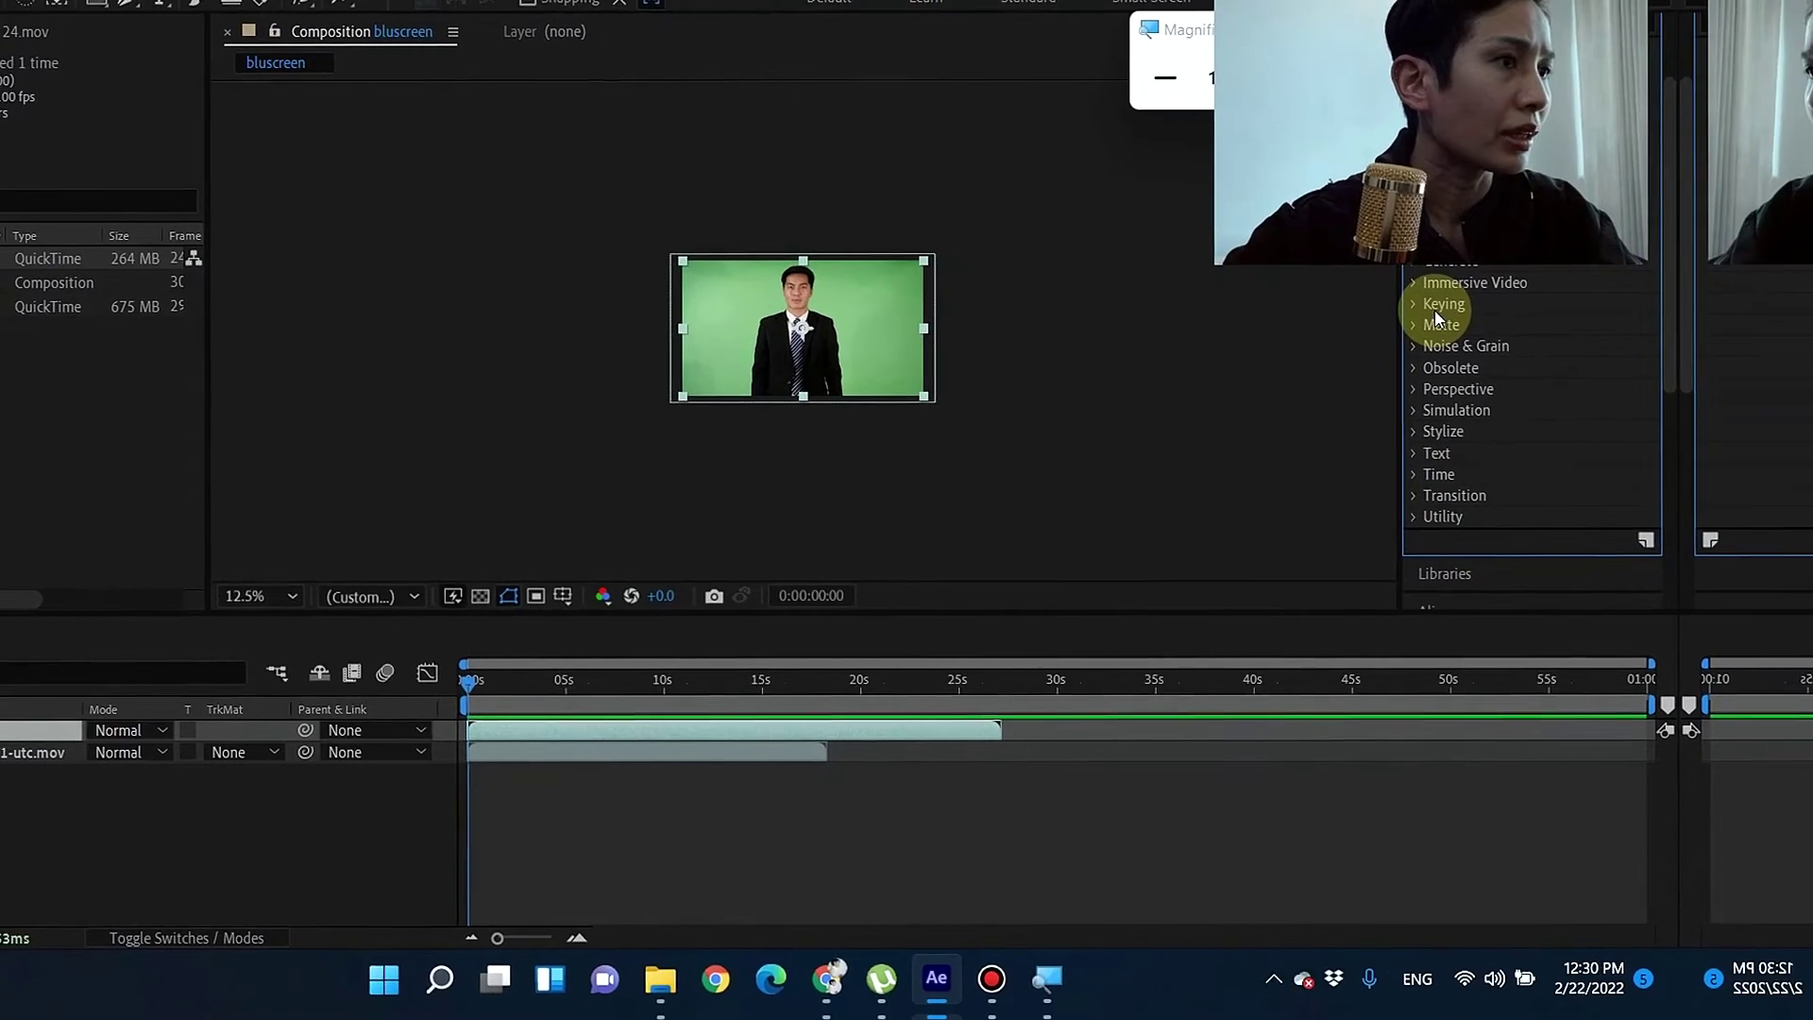
{"action": "key", "text": "super+plus"}
{"action": "key", "text": "super+plus"}
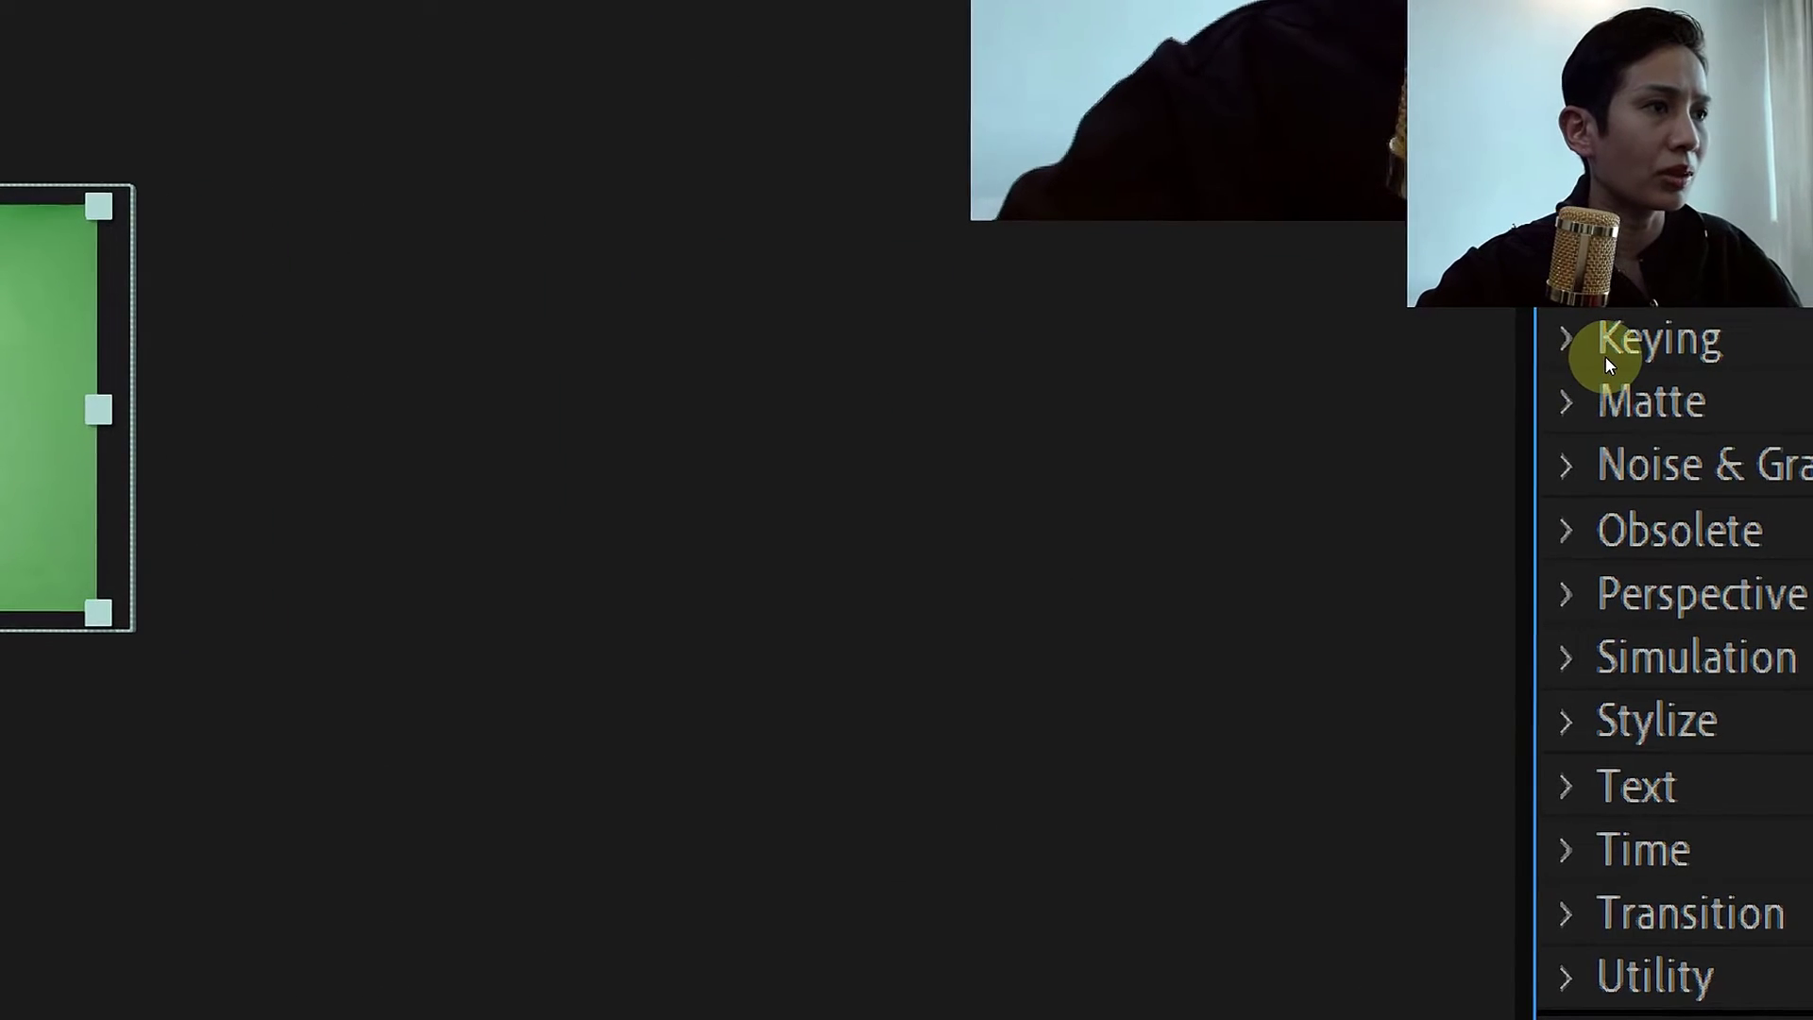
Apply the Keylight (1.2) effect from the Keying group to the 24.mov layer and return the screen magnification to 100%.
{"action": "left_click", "coordinate": [1564, 338]}
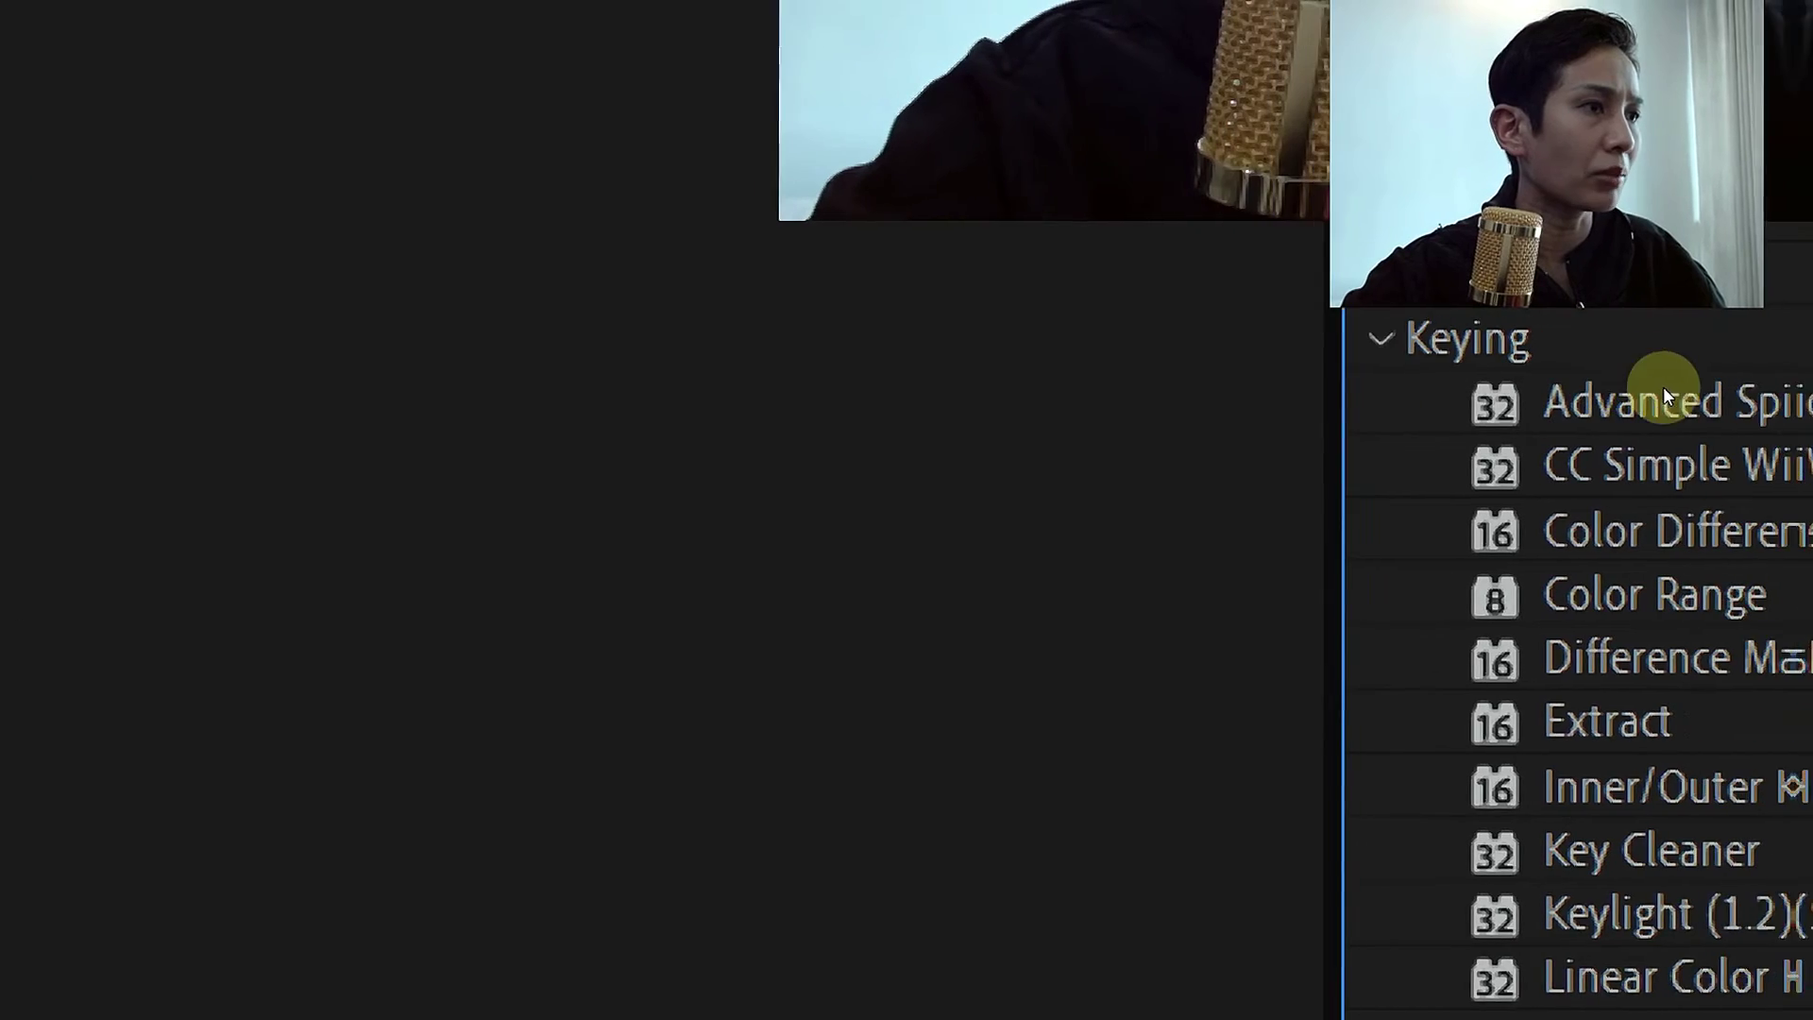
{"action": "key", "text": "super+plus"}
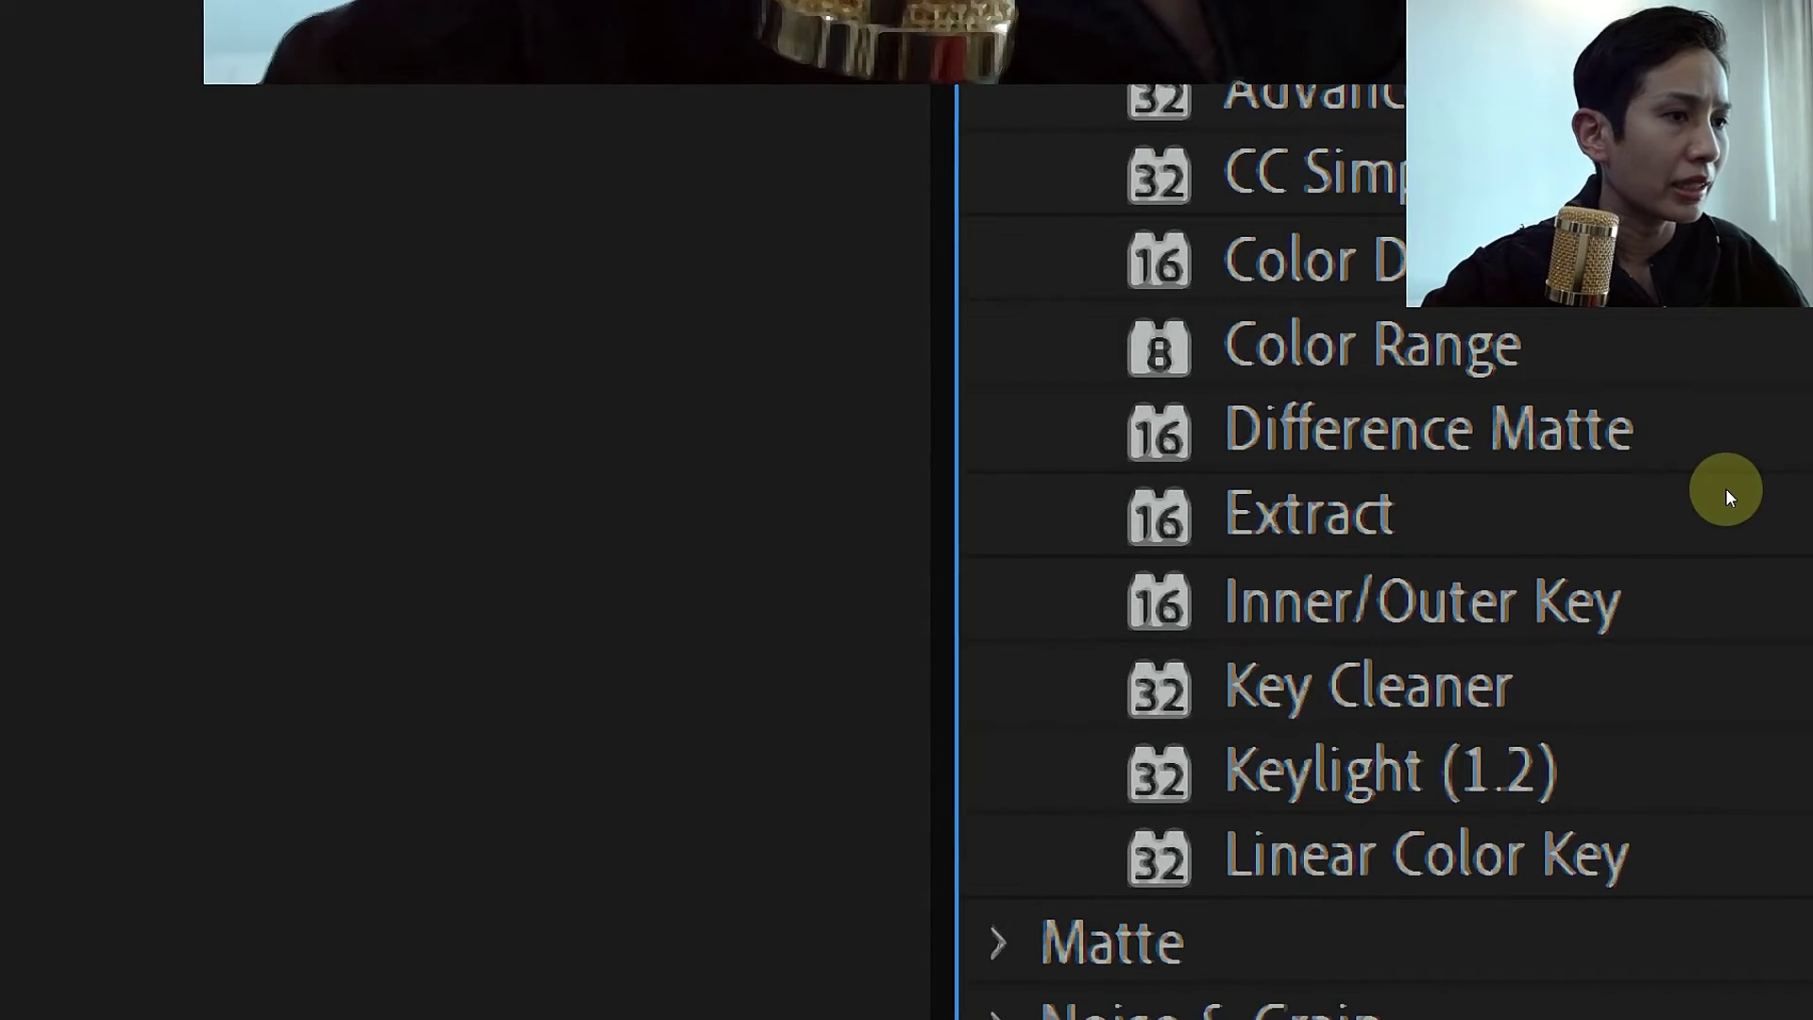
{"action": "left_click", "coordinate": [1730, 477]}
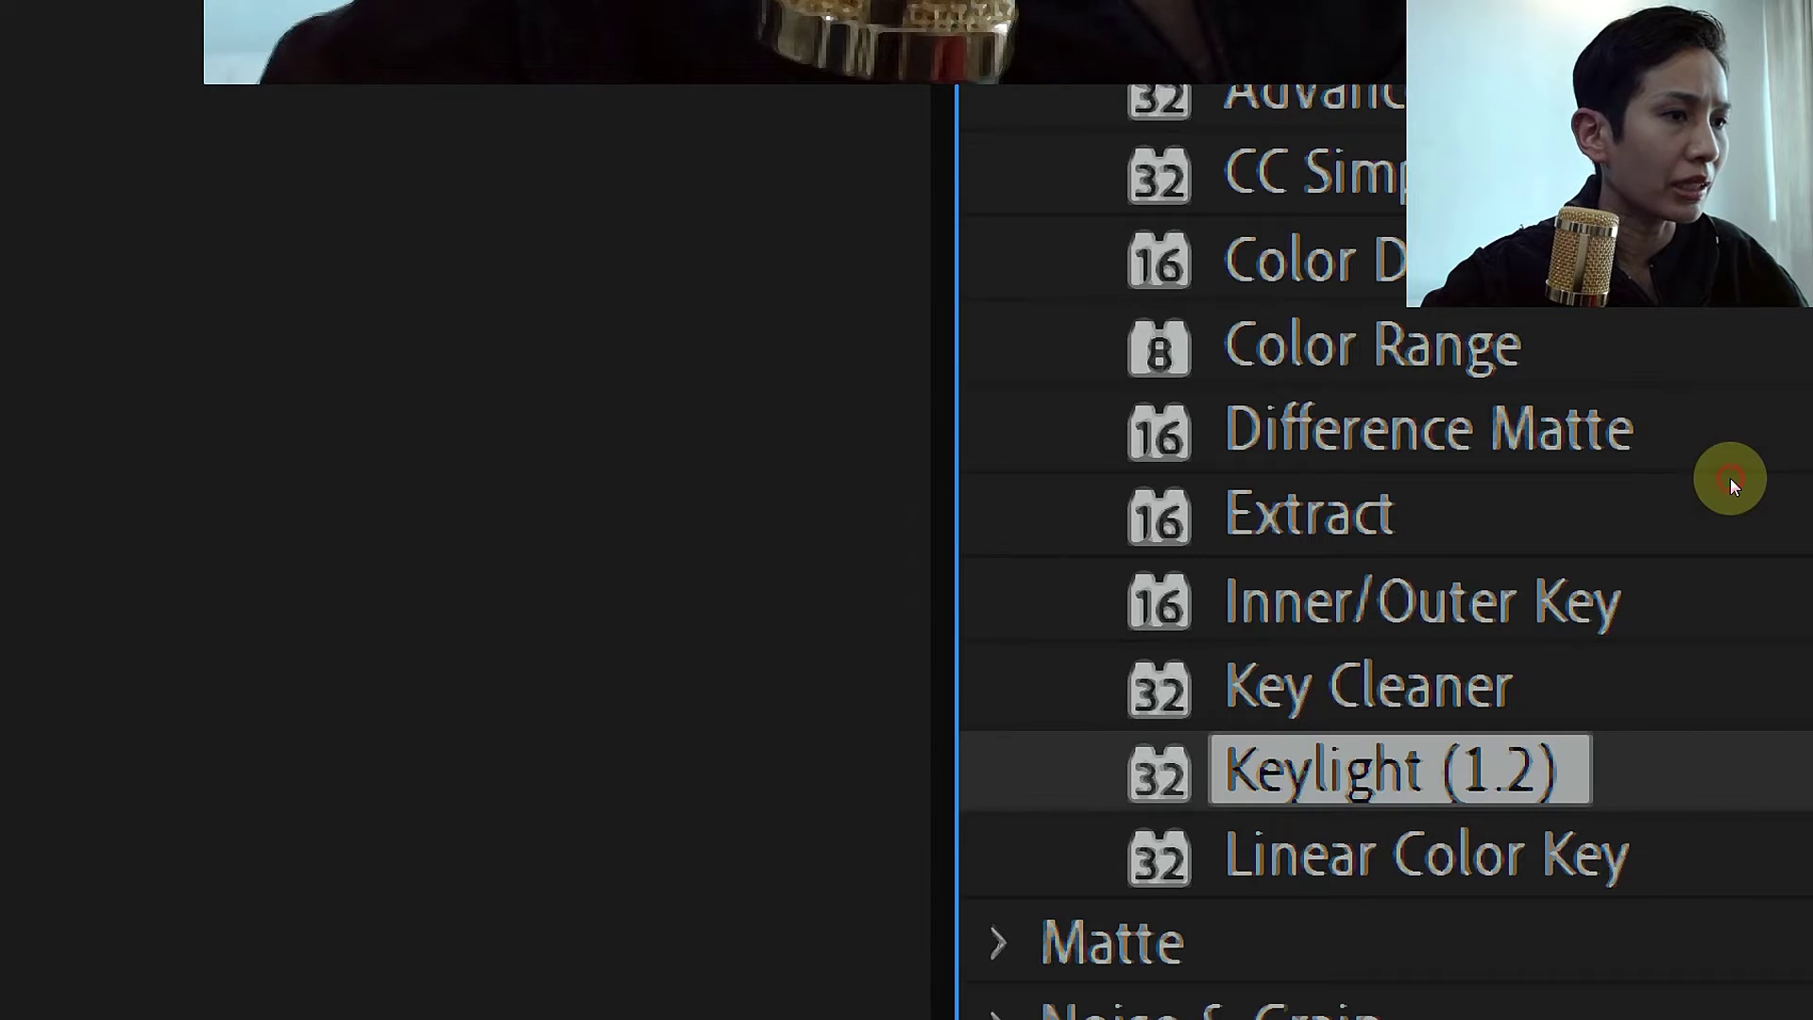
{"action": "key", "text": "super+minus"}
{"action": "key", "text": "super+minus"}
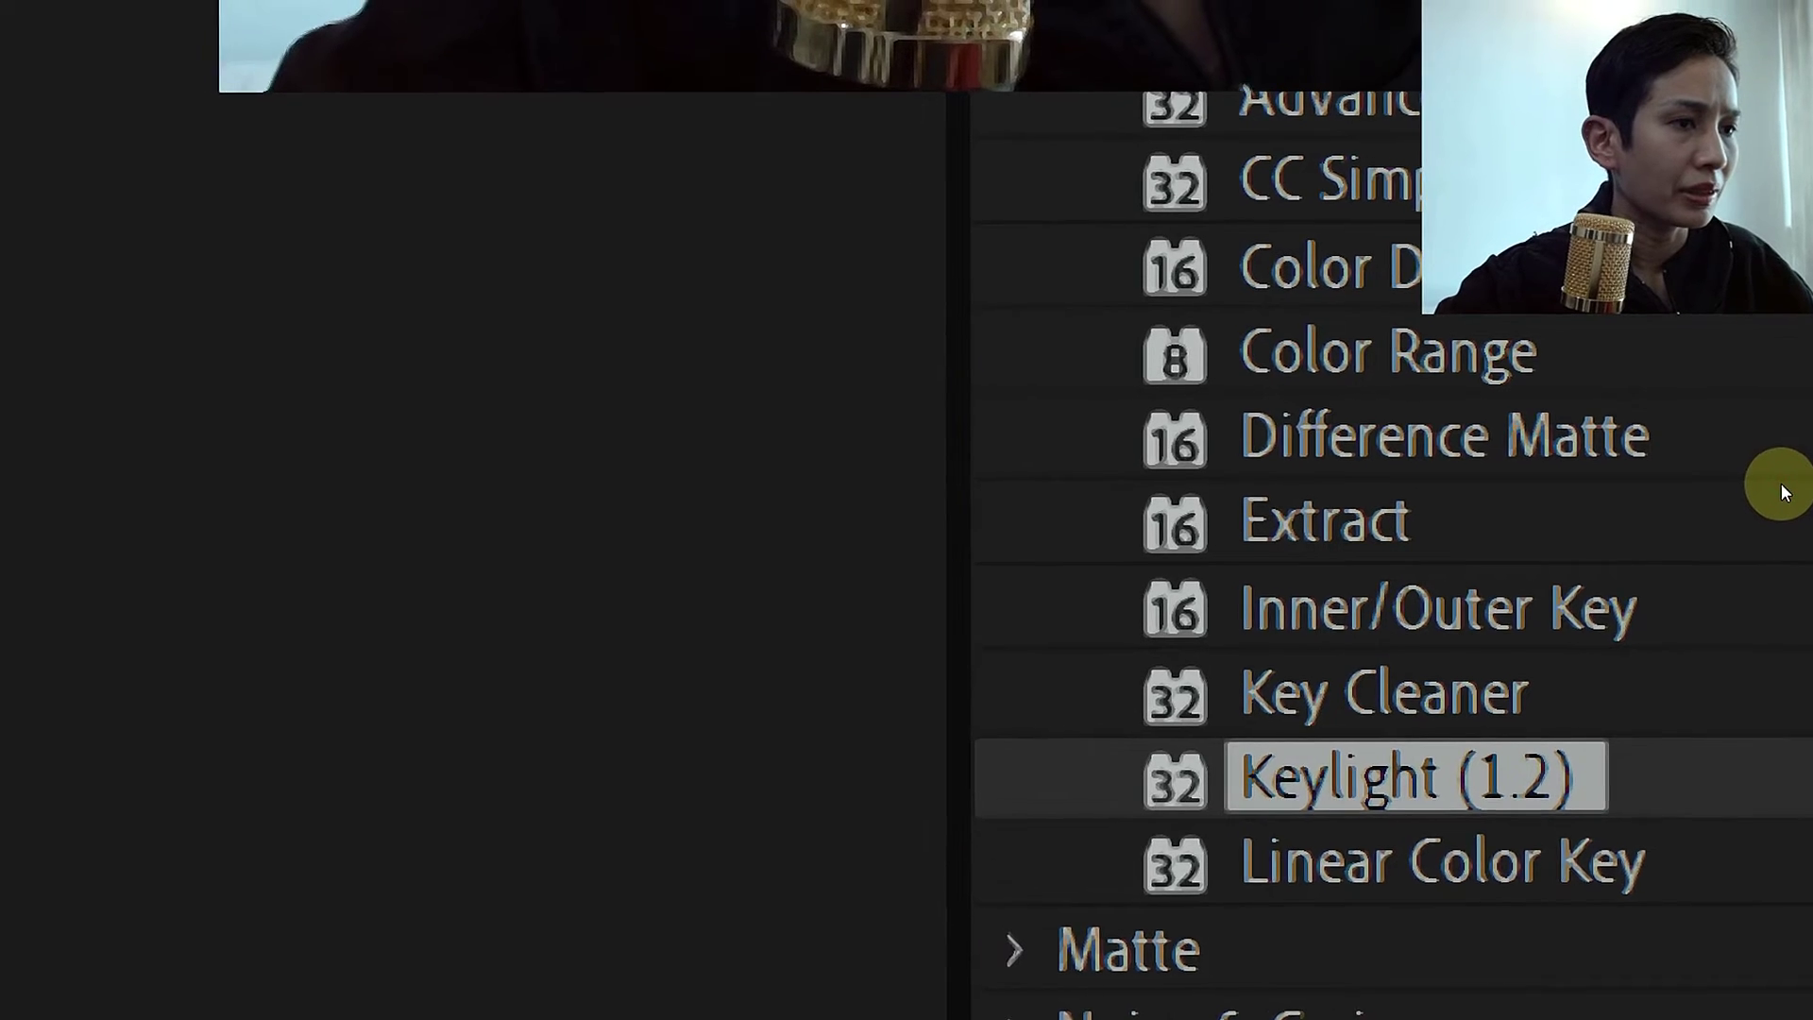
{"action": "key", "text": "super+minus"}
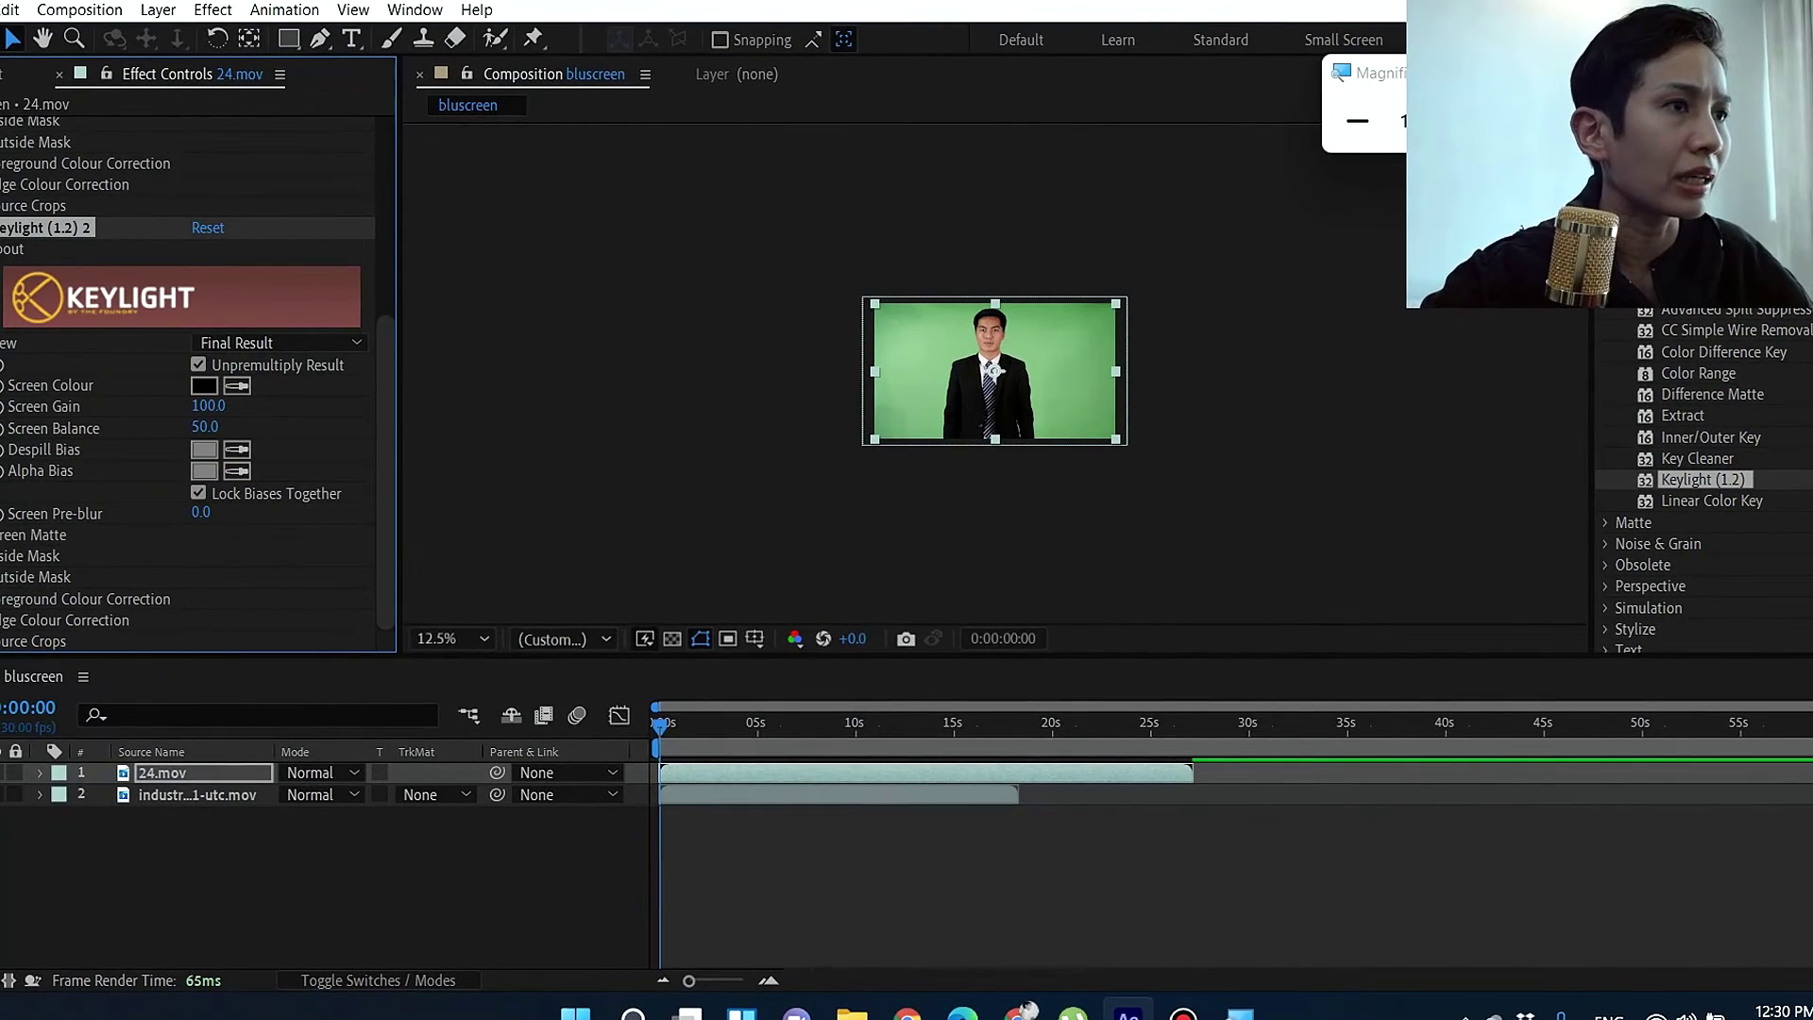
Move the magnifier window out of the way and sample the clip's green backdrop as Keylight's Screen Colour.
{"action": "left_click_drag", "start_coordinate": [1379, 73], "coordinate": [1116, 10]}
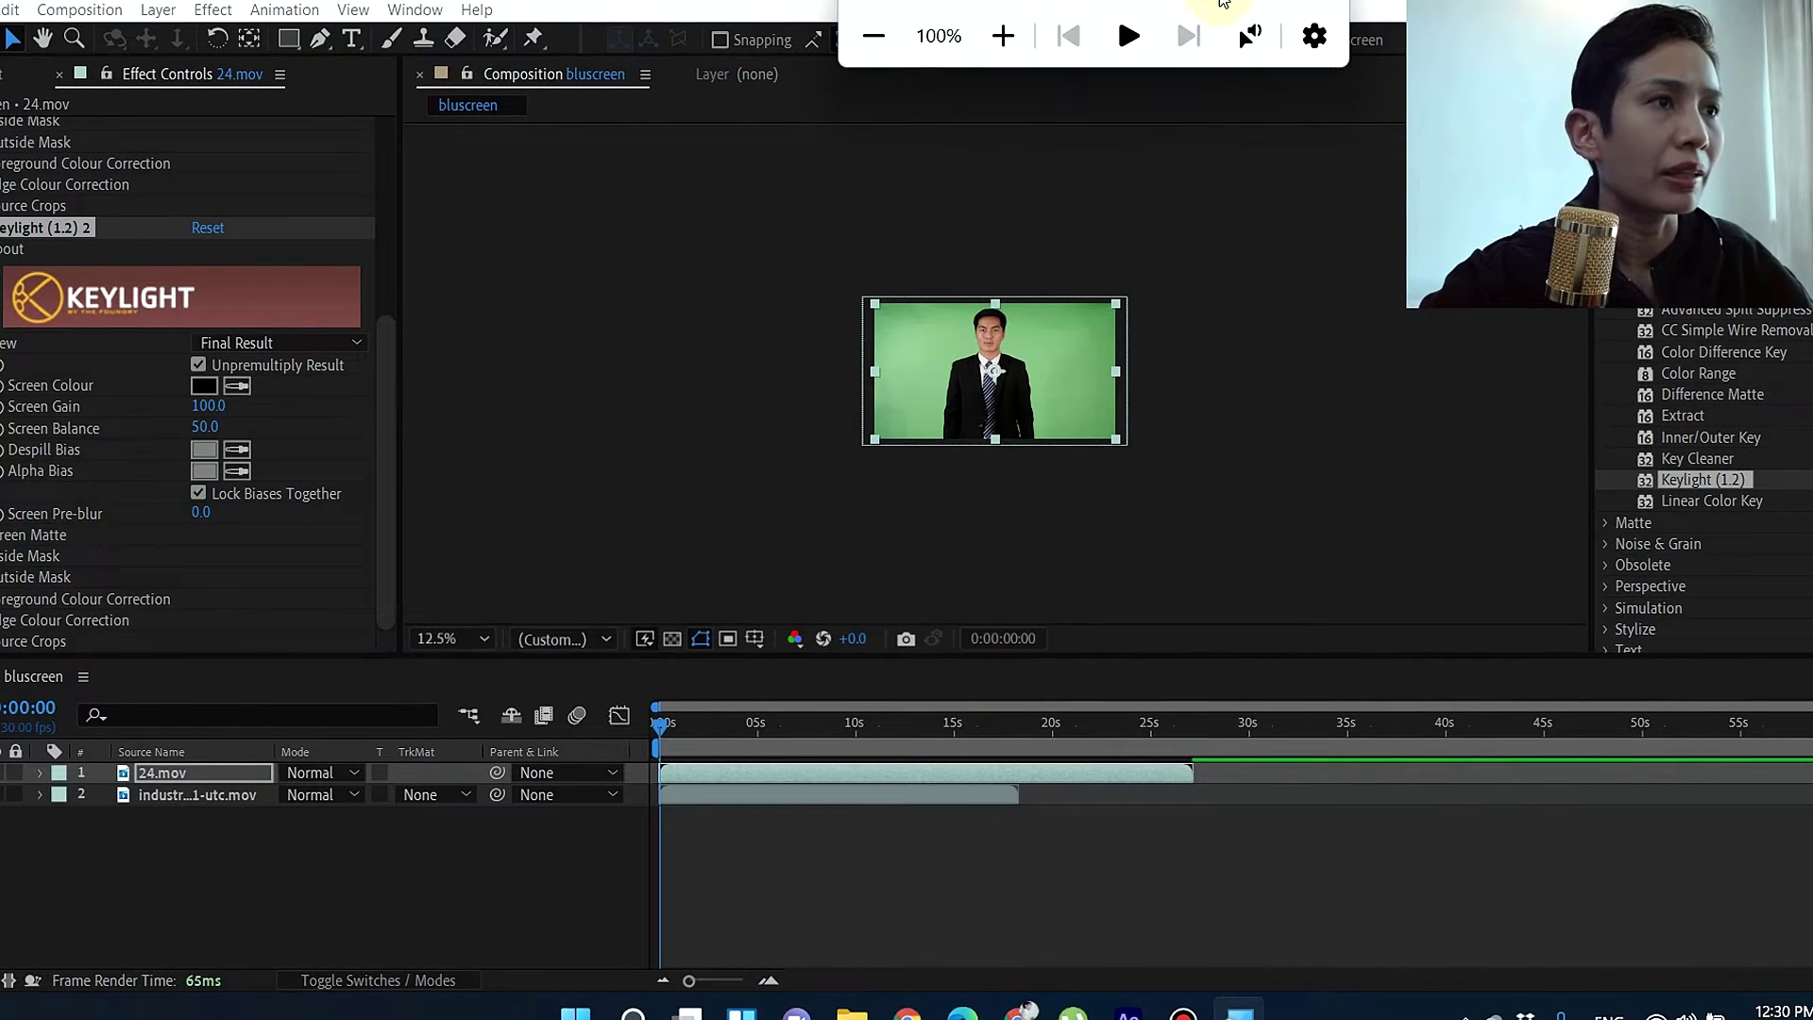
{"action": "left_click", "coordinate": [1336, 2]}
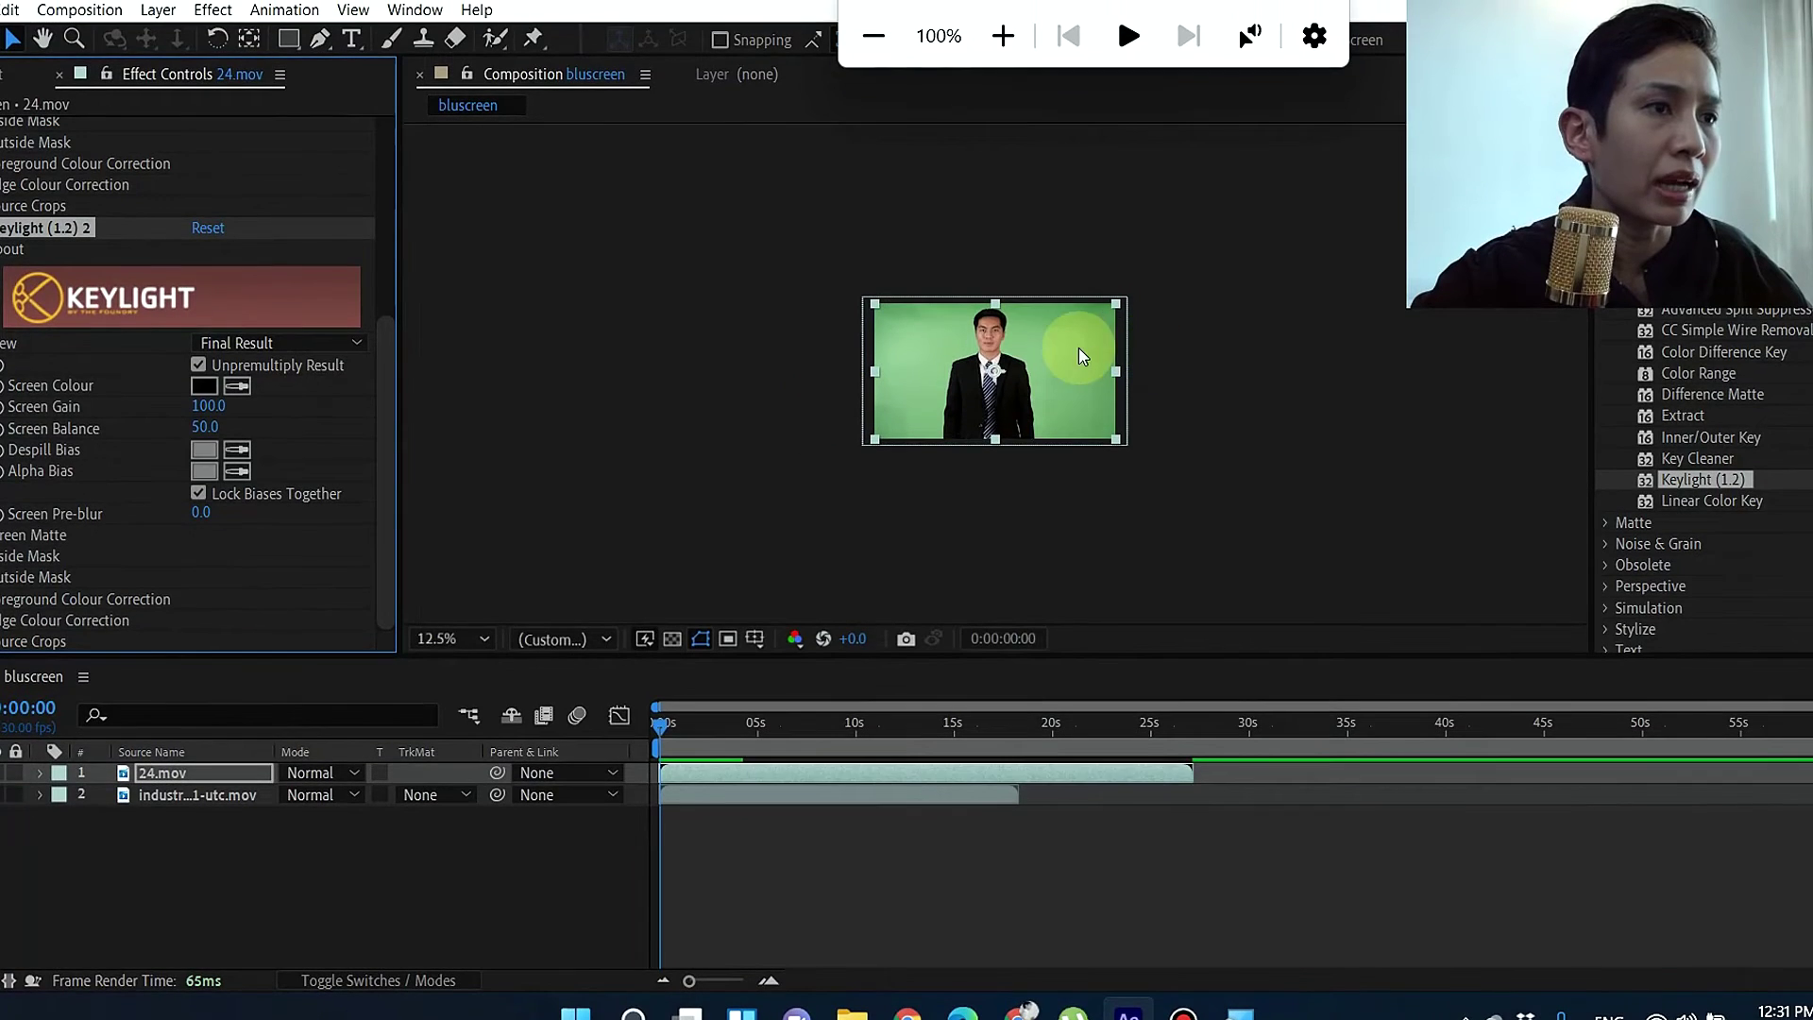
{"action": "left_click", "coordinate": [229, 385]}
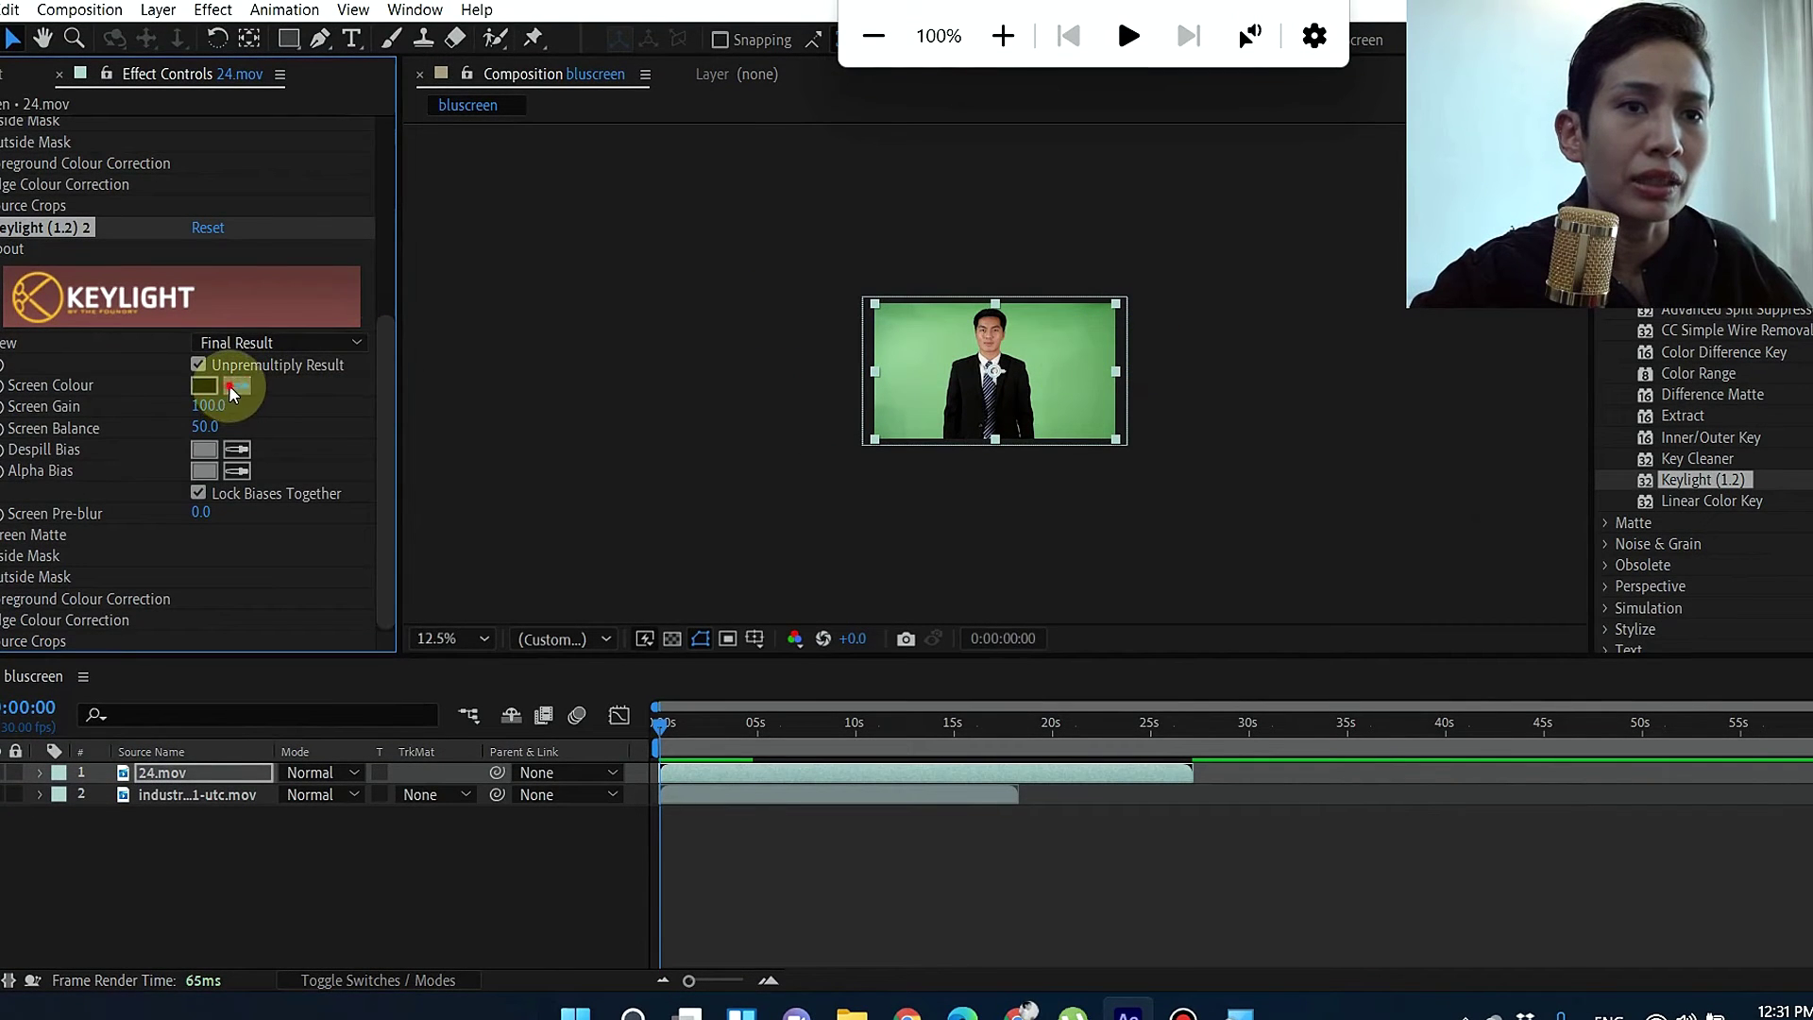
{"action": "left_click", "coordinate": [1046, 345]}
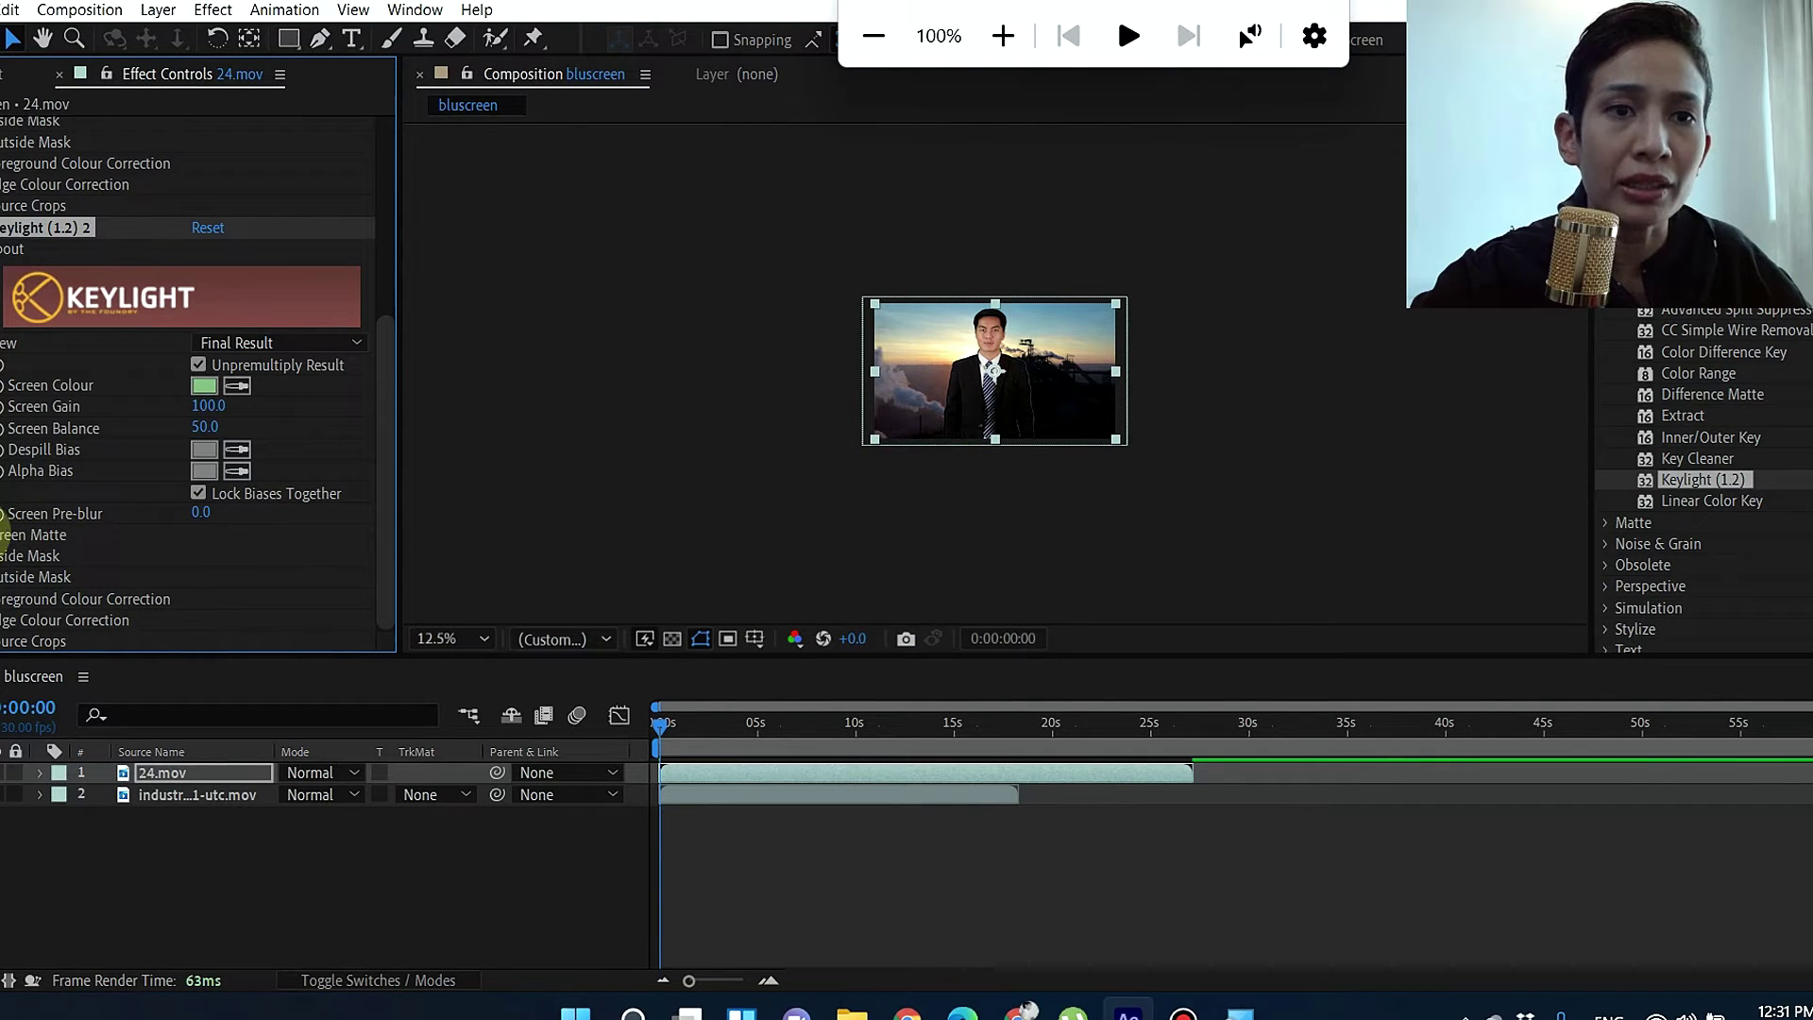
Refine Keylight's Screen Matte by setting Clip Black to 14 and Clip White to 93.
{"action": "left_click", "coordinate": [4, 535]}
{"action": "scroll", "coordinate": [5, 529], "scroll_direction": "down", "scroll_amount": 2}
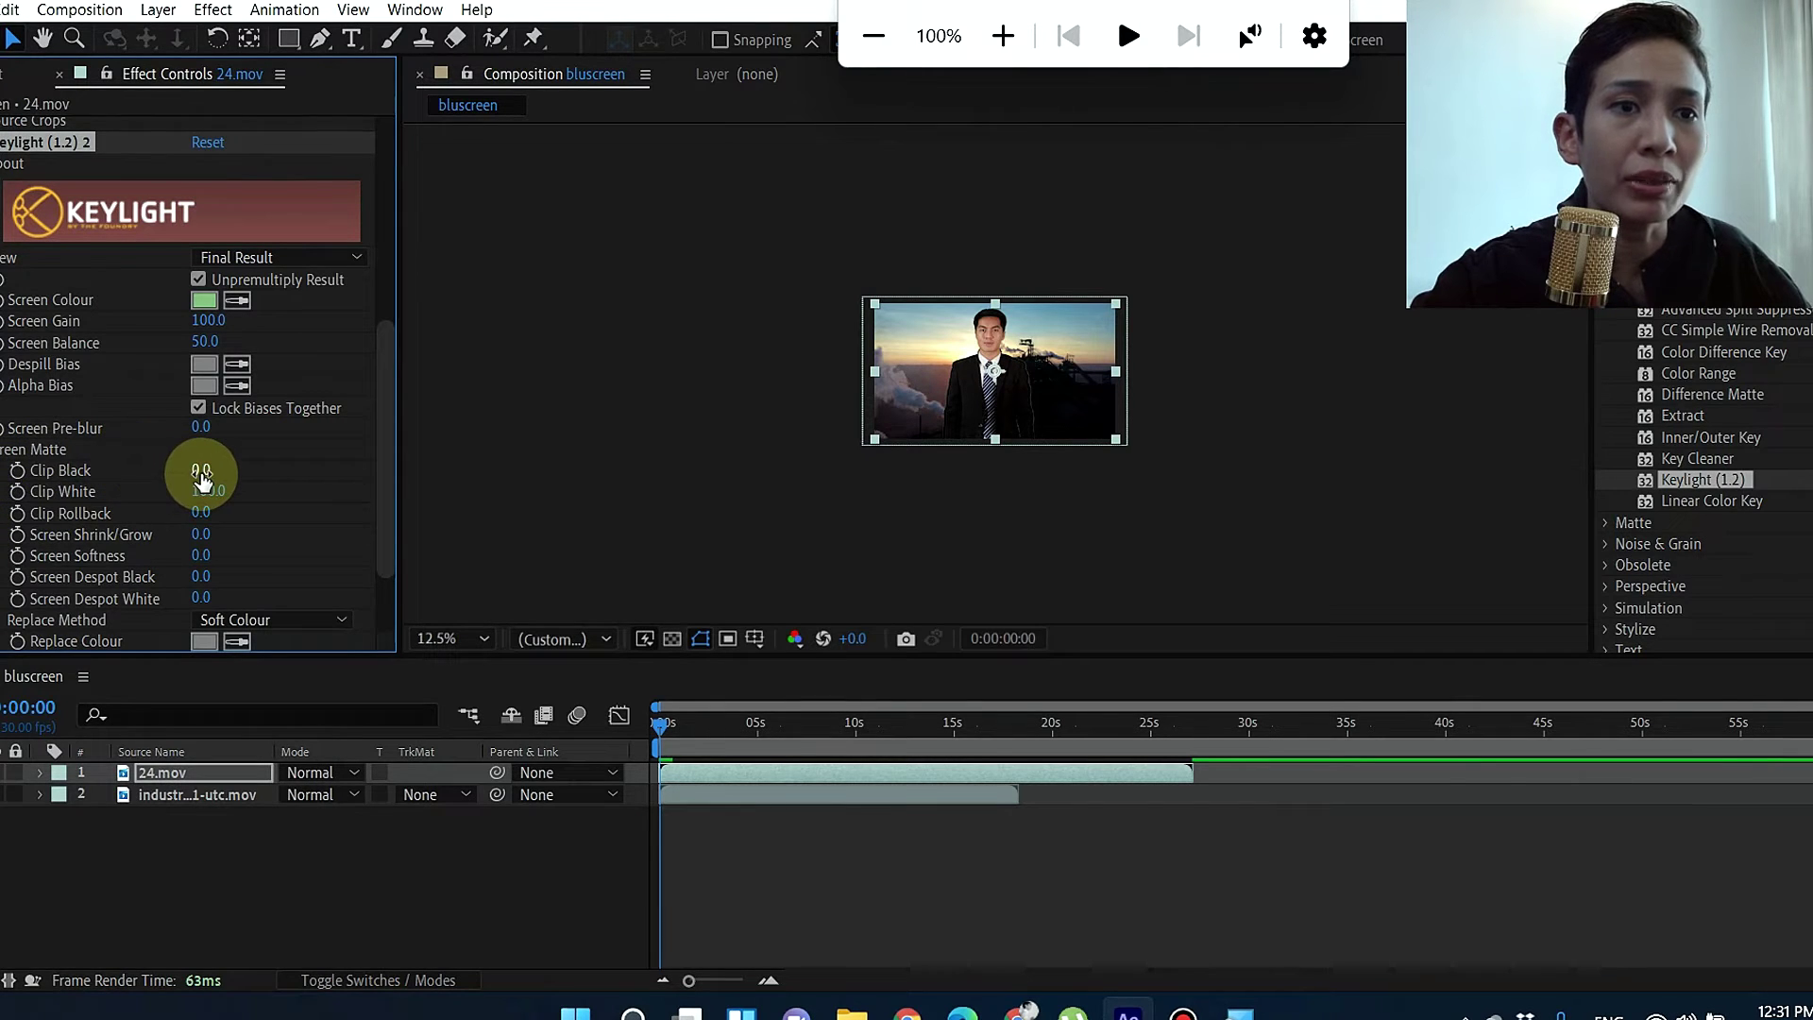
{"action": "left_click_drag", "start_coordinate": [201, 480], "coordinate": [242, 470]}
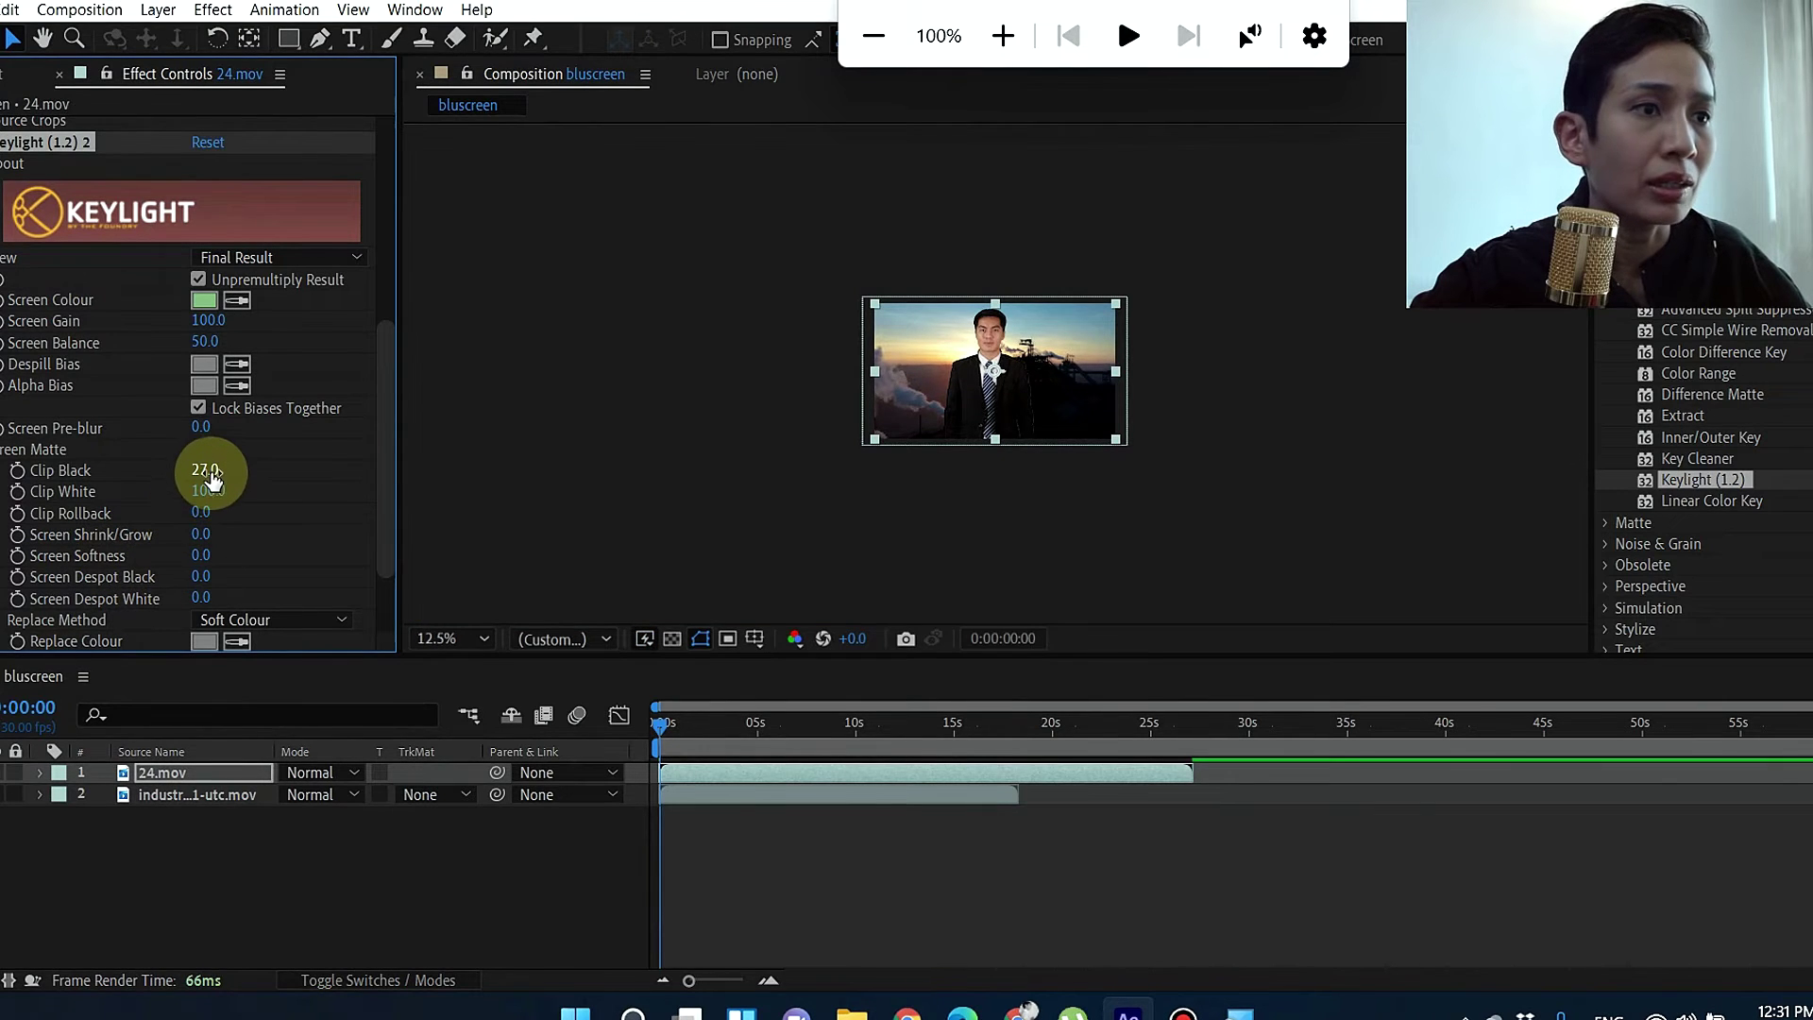
{"action": "left_click_drag", "start_coordinate": [203, 475], "coordinate": [192, 486]}
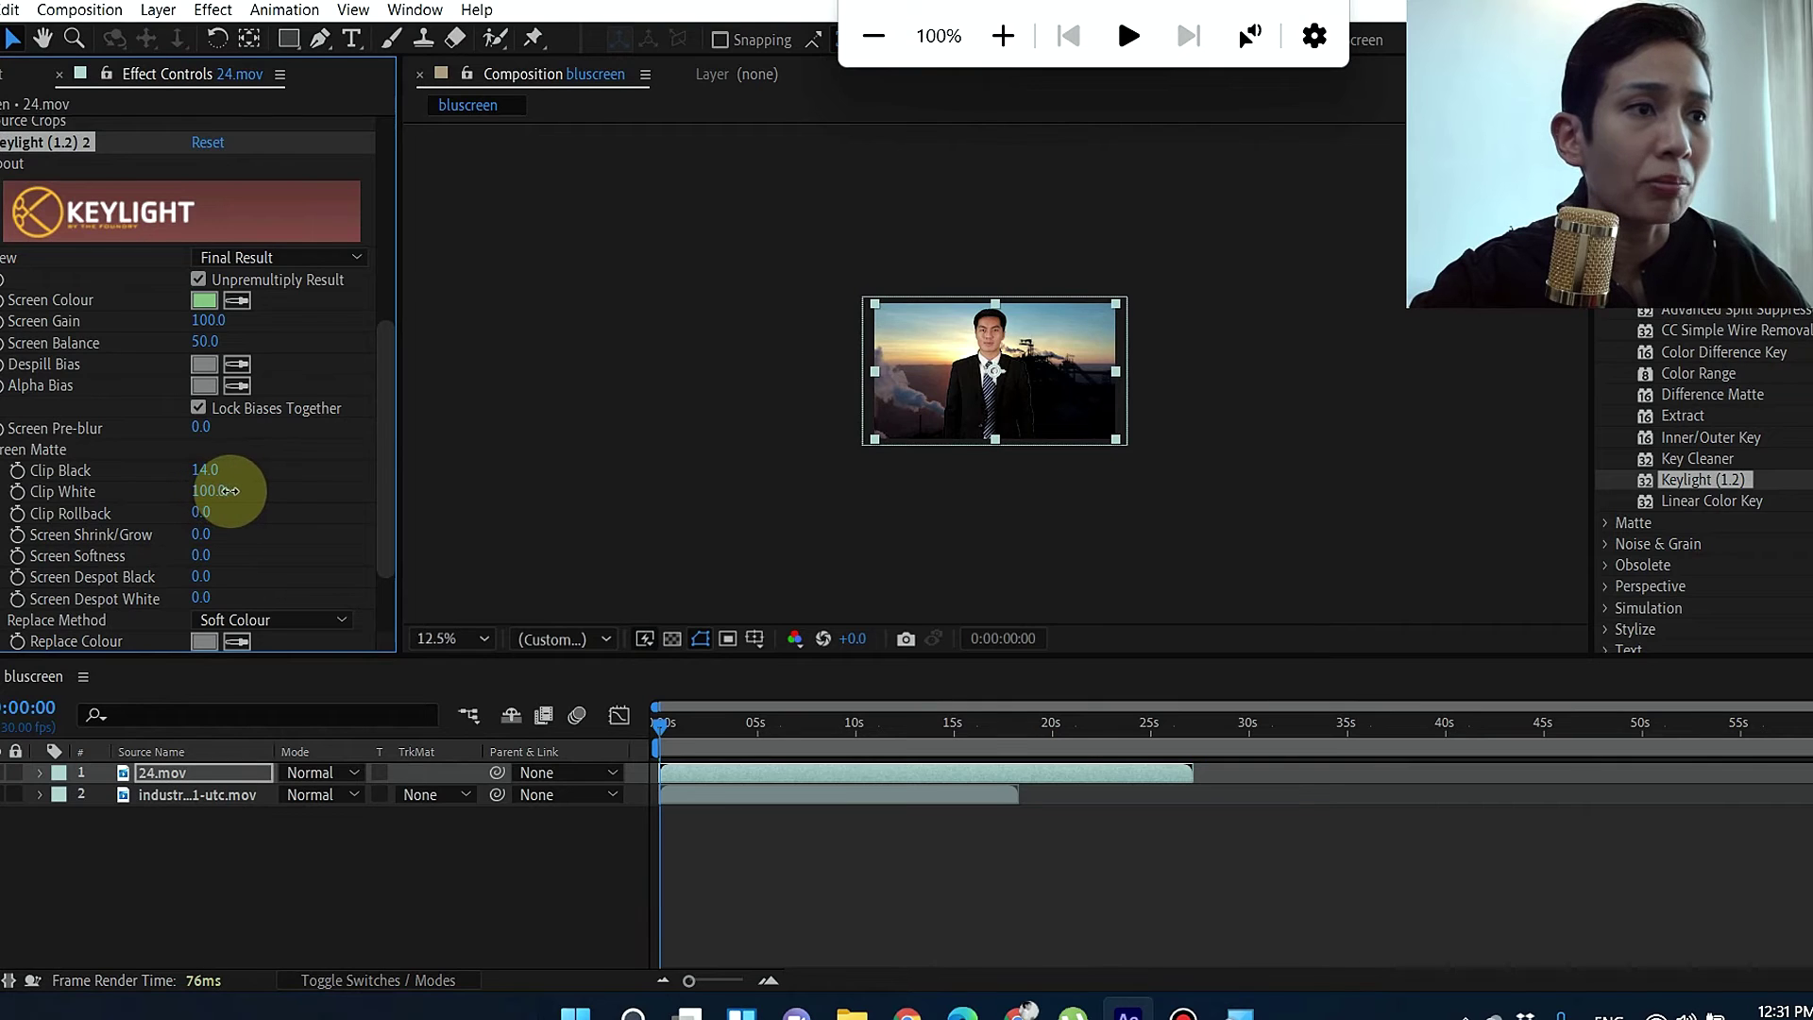
{"action": "left_click_drag", "start_coordinate": [212, 492], "coordinate": [193, 493]}
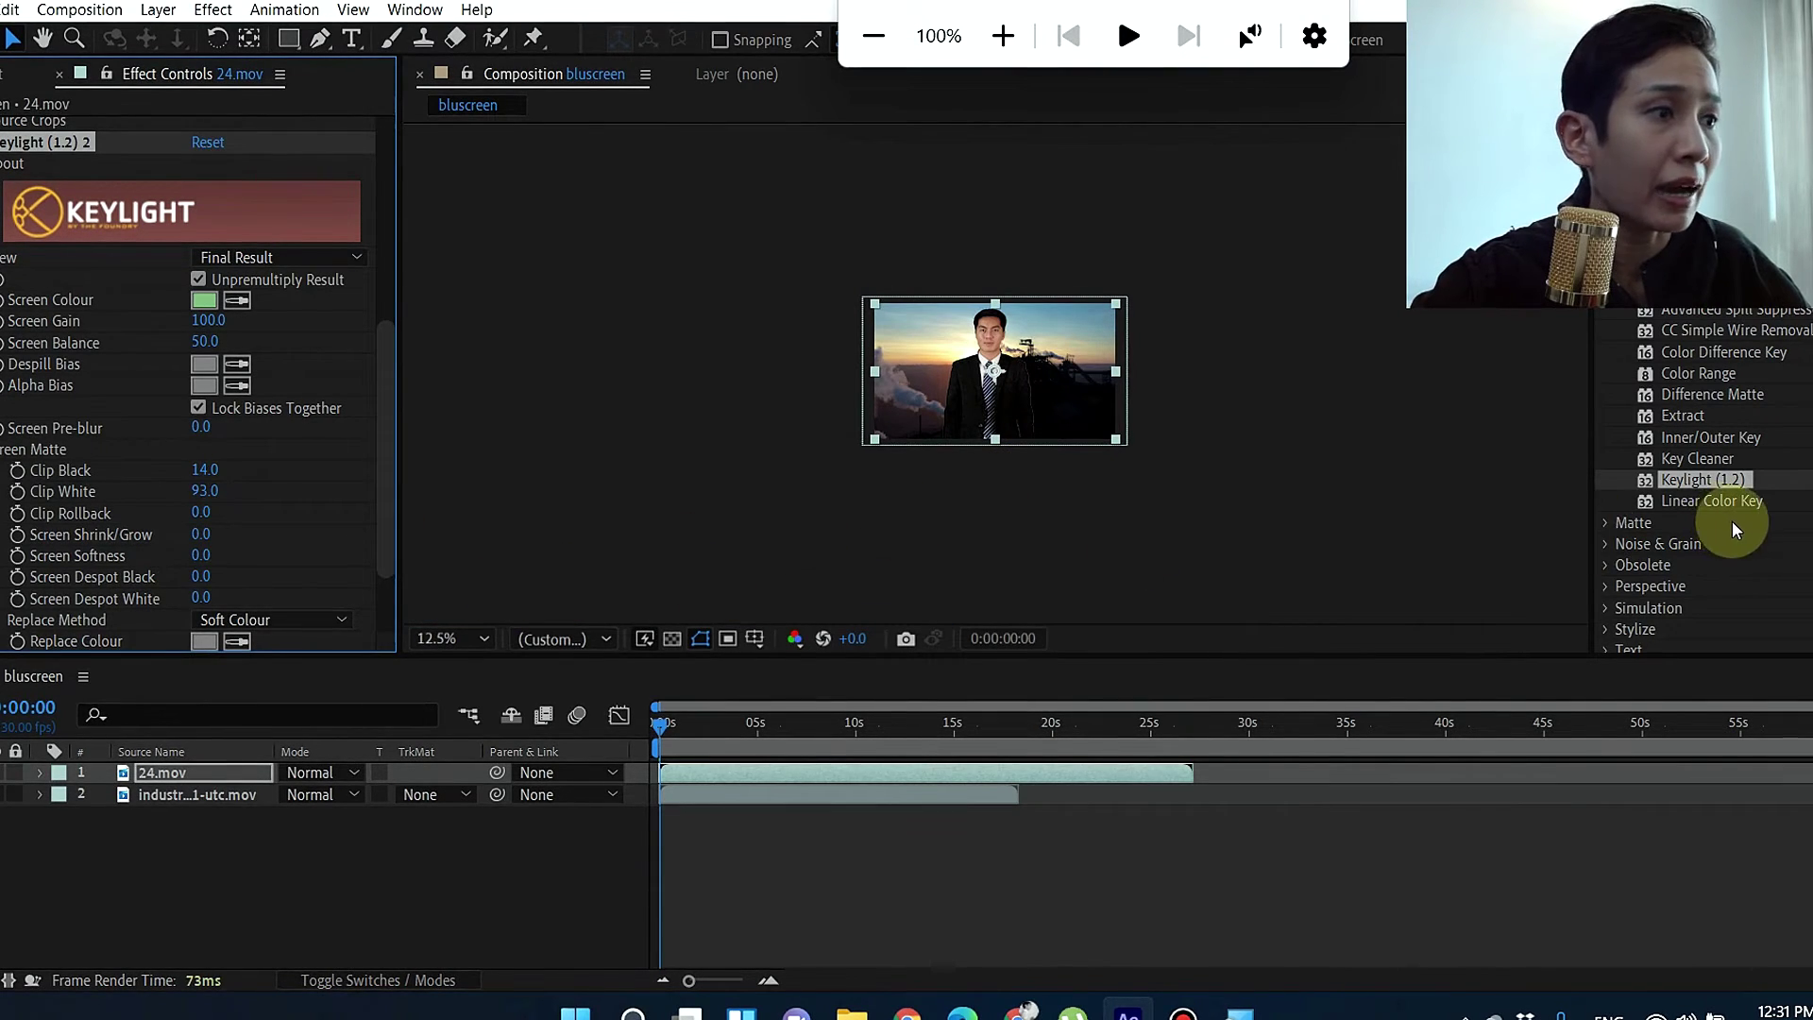
Apply the Matte Choker effect from the Matte group to the 24.mov layer and set Geometric Softness 1 to 4.6.
{"action": "scroll", "coordinate": [1724, 519], "scroll_direction": "down", "scroll_amount": 1}
{"action": "scroll", "coordinate": [1014, 514], "scroll_direction": "up", "scroll_amount": 4}
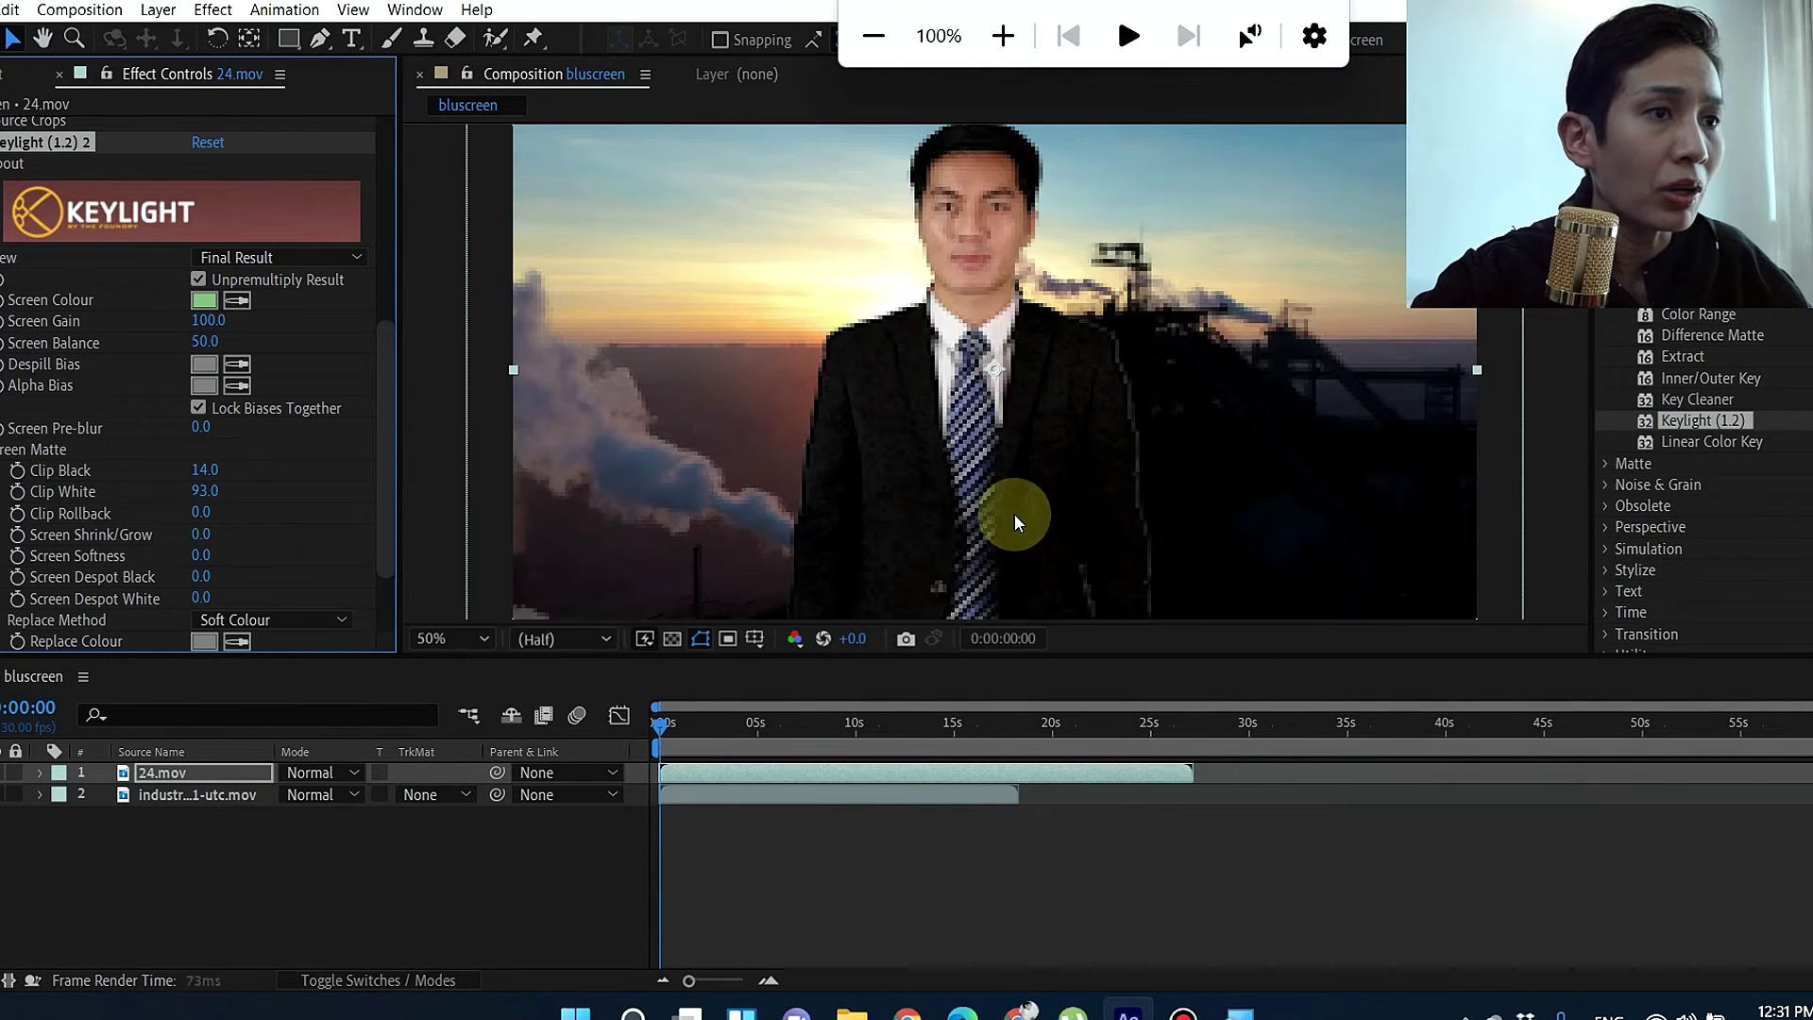
{"action": "scroll", "coordinate": [1199, 468], "scroll_direction": "down", "scroll_amount": 2}
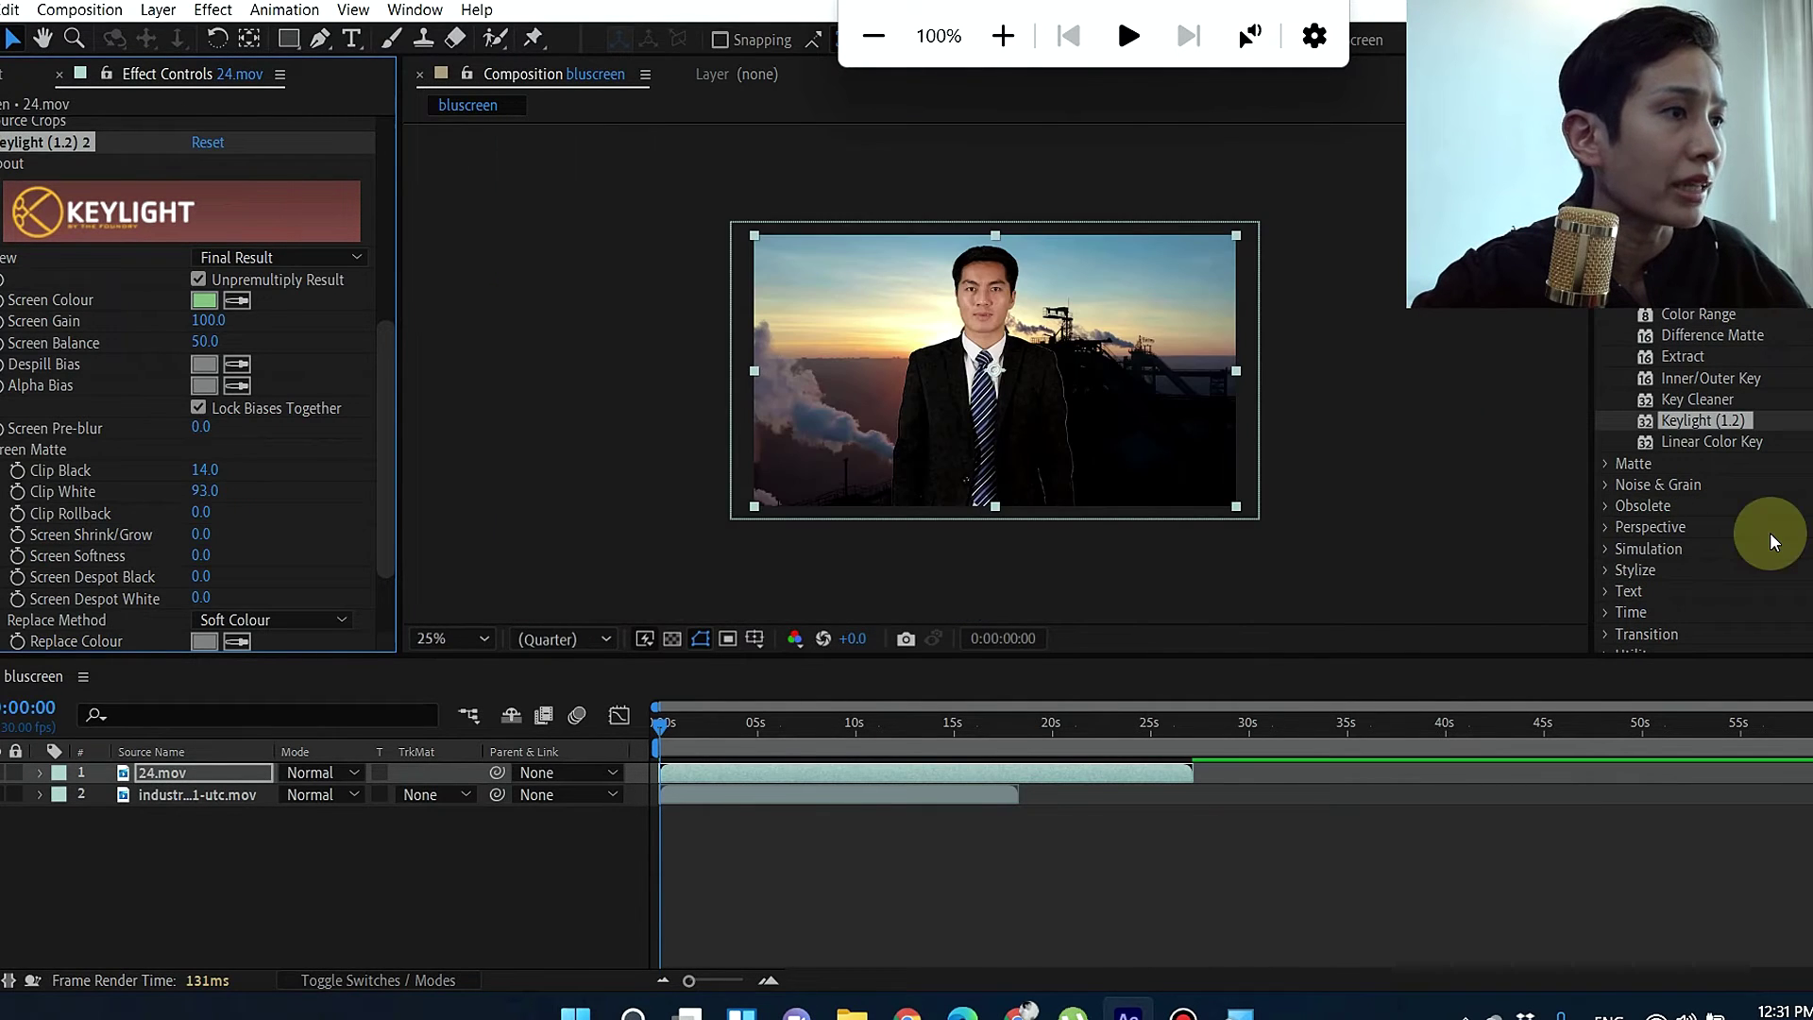
{"action": "scroll", "coordinate": [1760, 521], "scroll_direction": "down", "scroll_amount": 1}
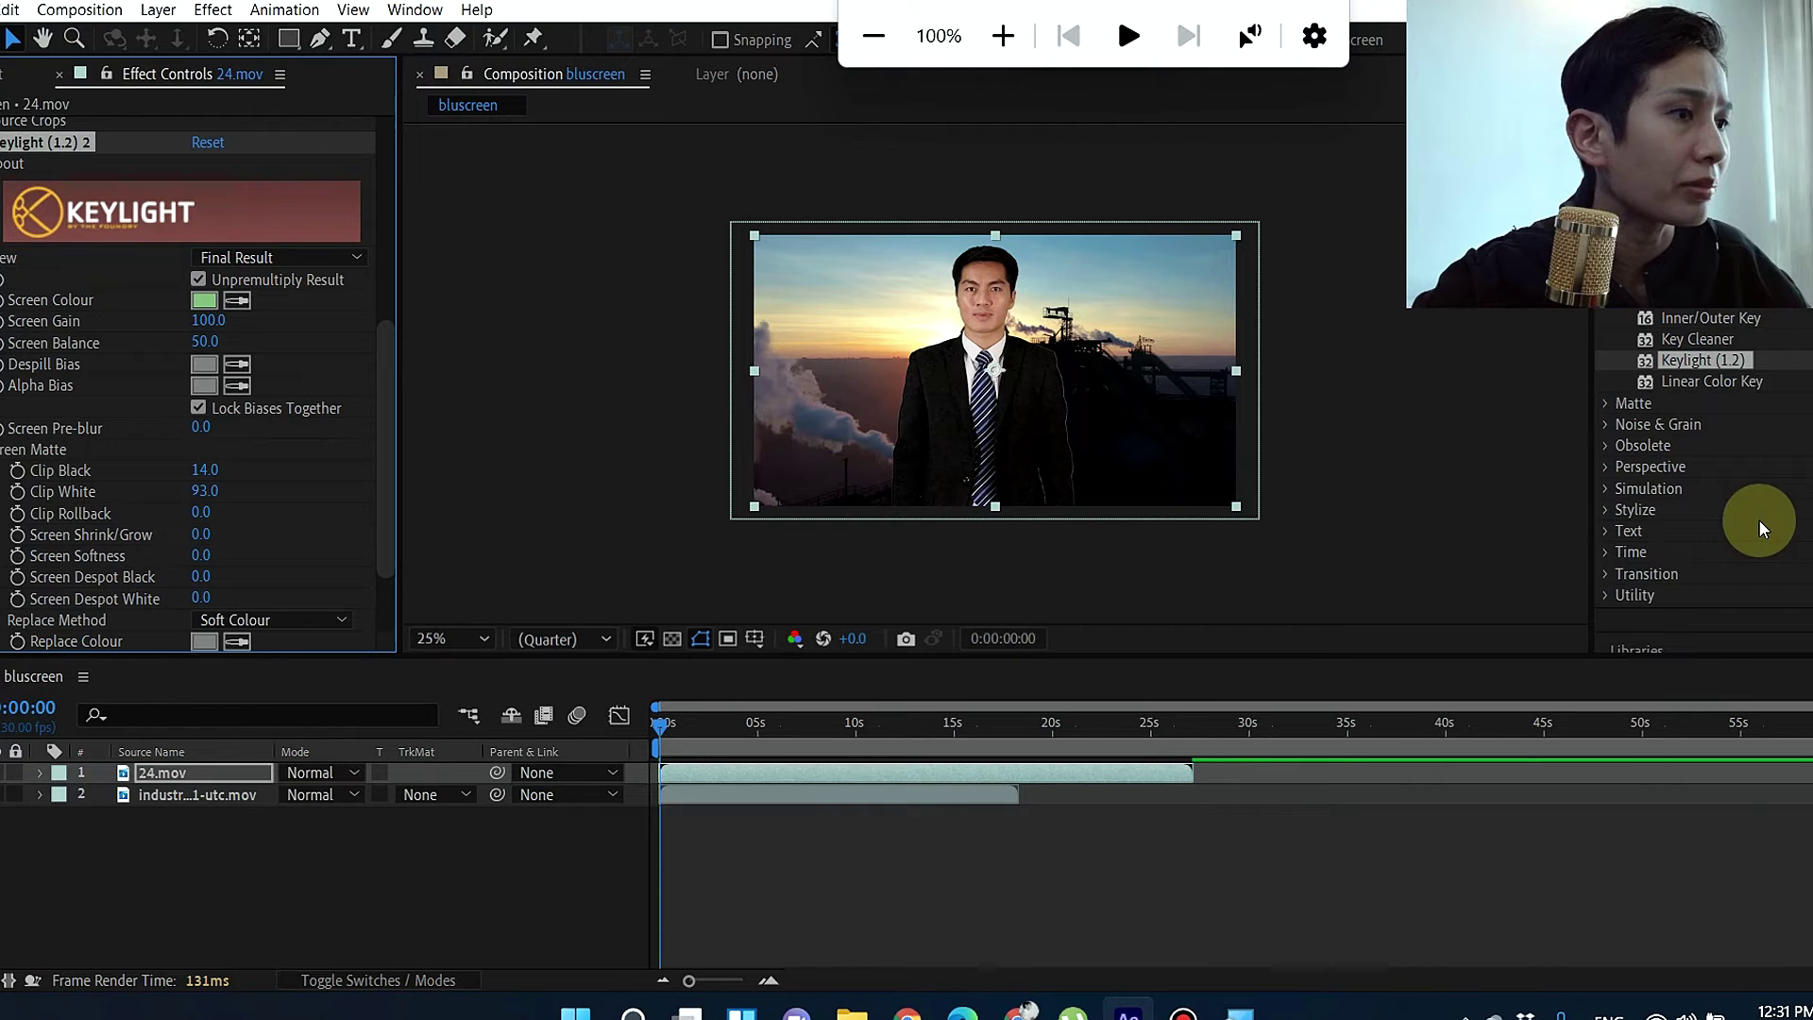
{"action": "scroll", "coordinate": [1758, 520], "scroll_direction": "up", "scroll_amount": 1}
{"action": "scroll", "coordinate": [1758, 519], "scroll_direction": "up", "scroll_amount": 1}
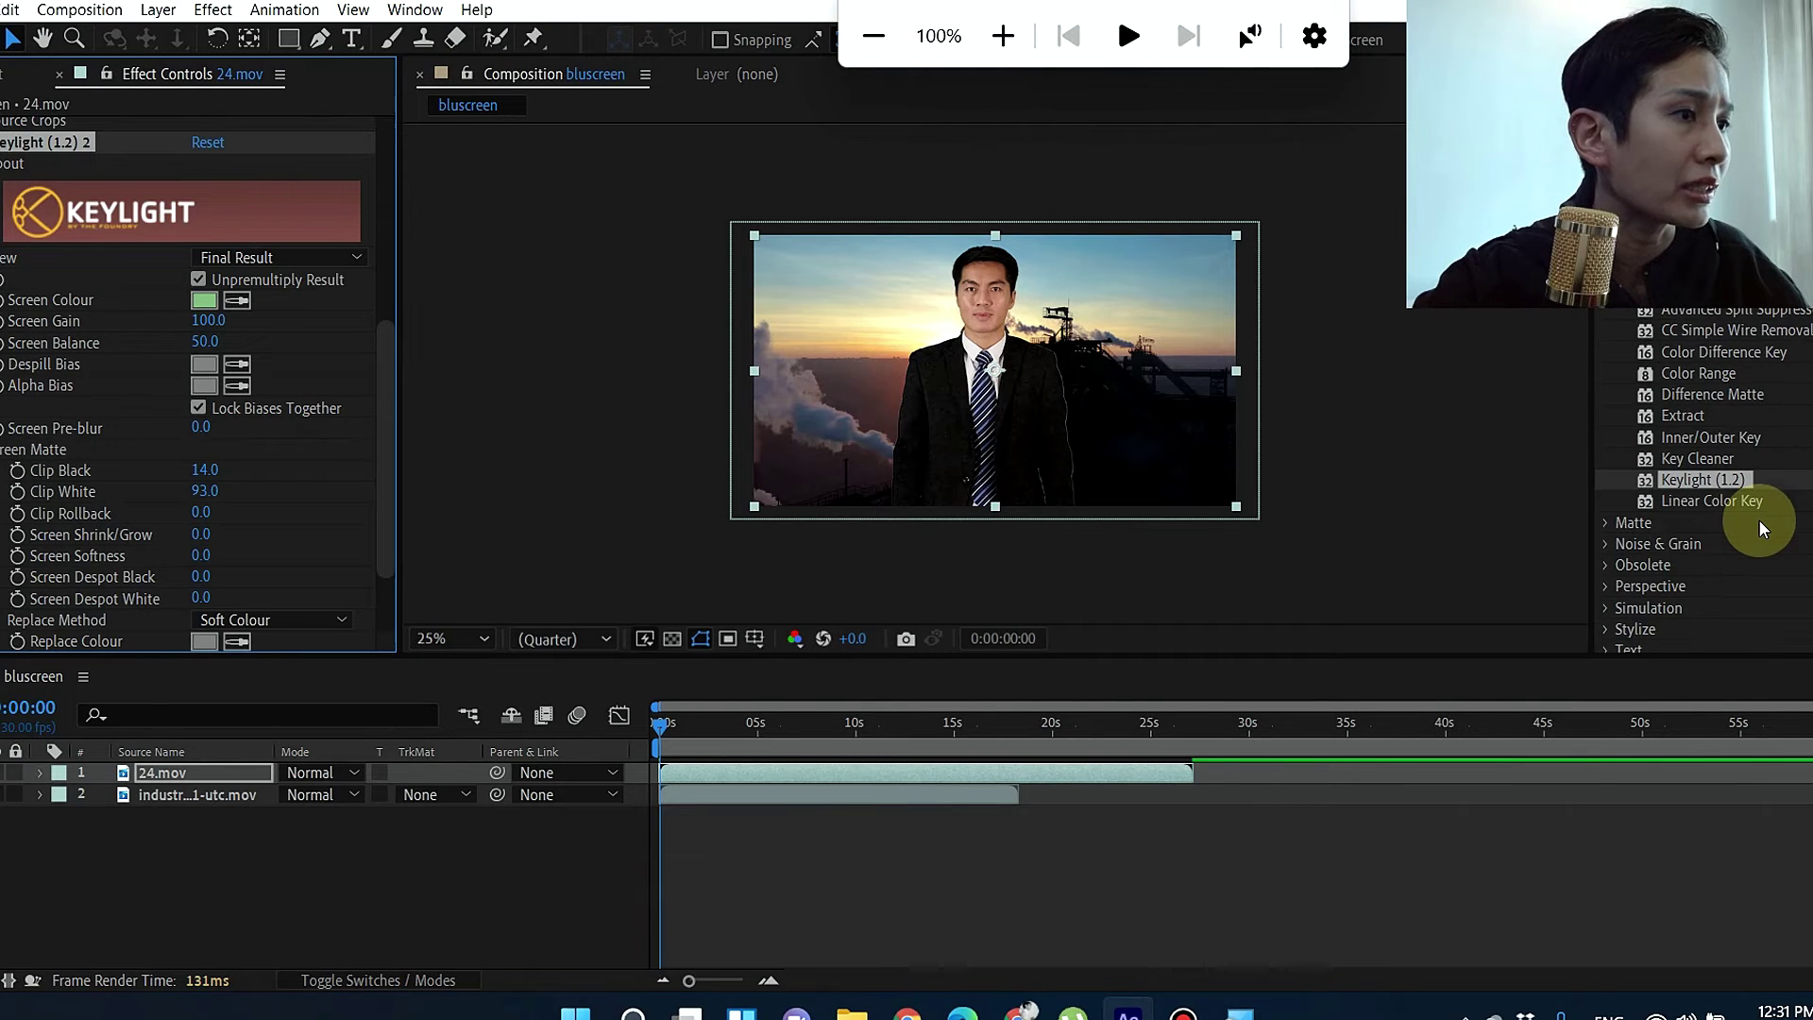
{"action": "left_click", "coordinate": [1604, 523]}
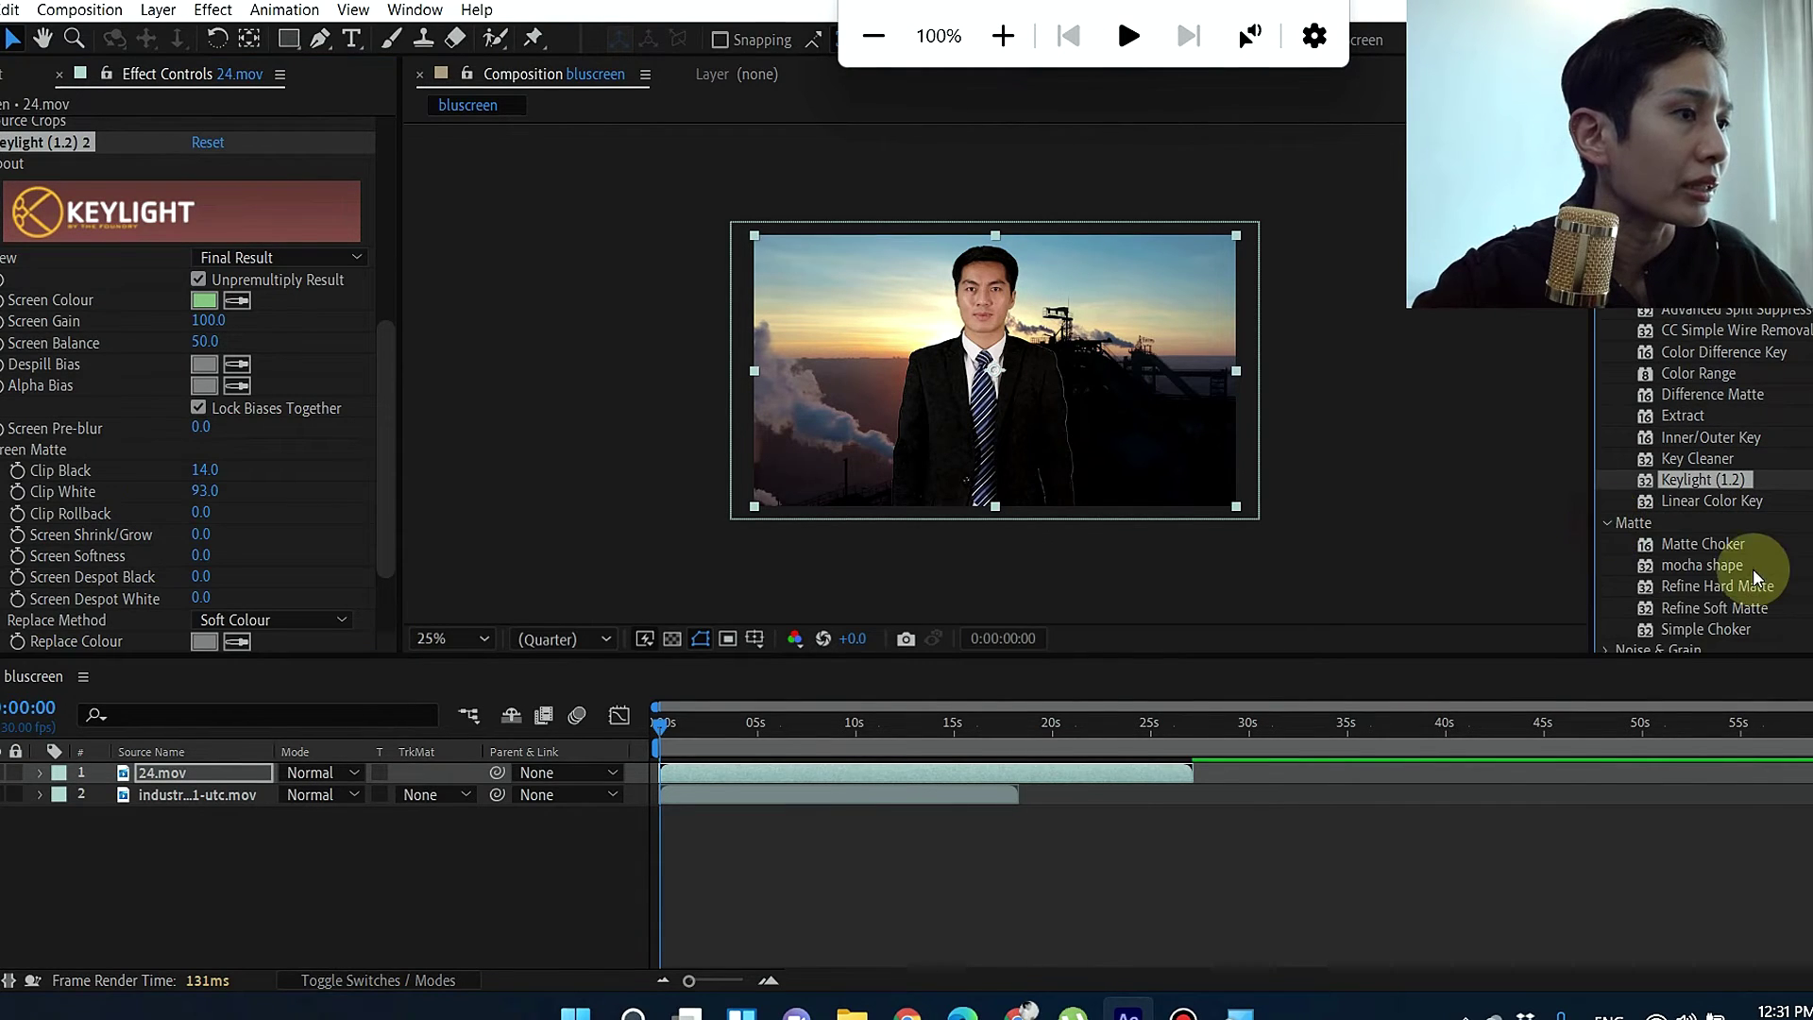
{"action": "scroll", "coordinate": [1756, 569], "scroll_direction": "down", "scroll_amount": 1}
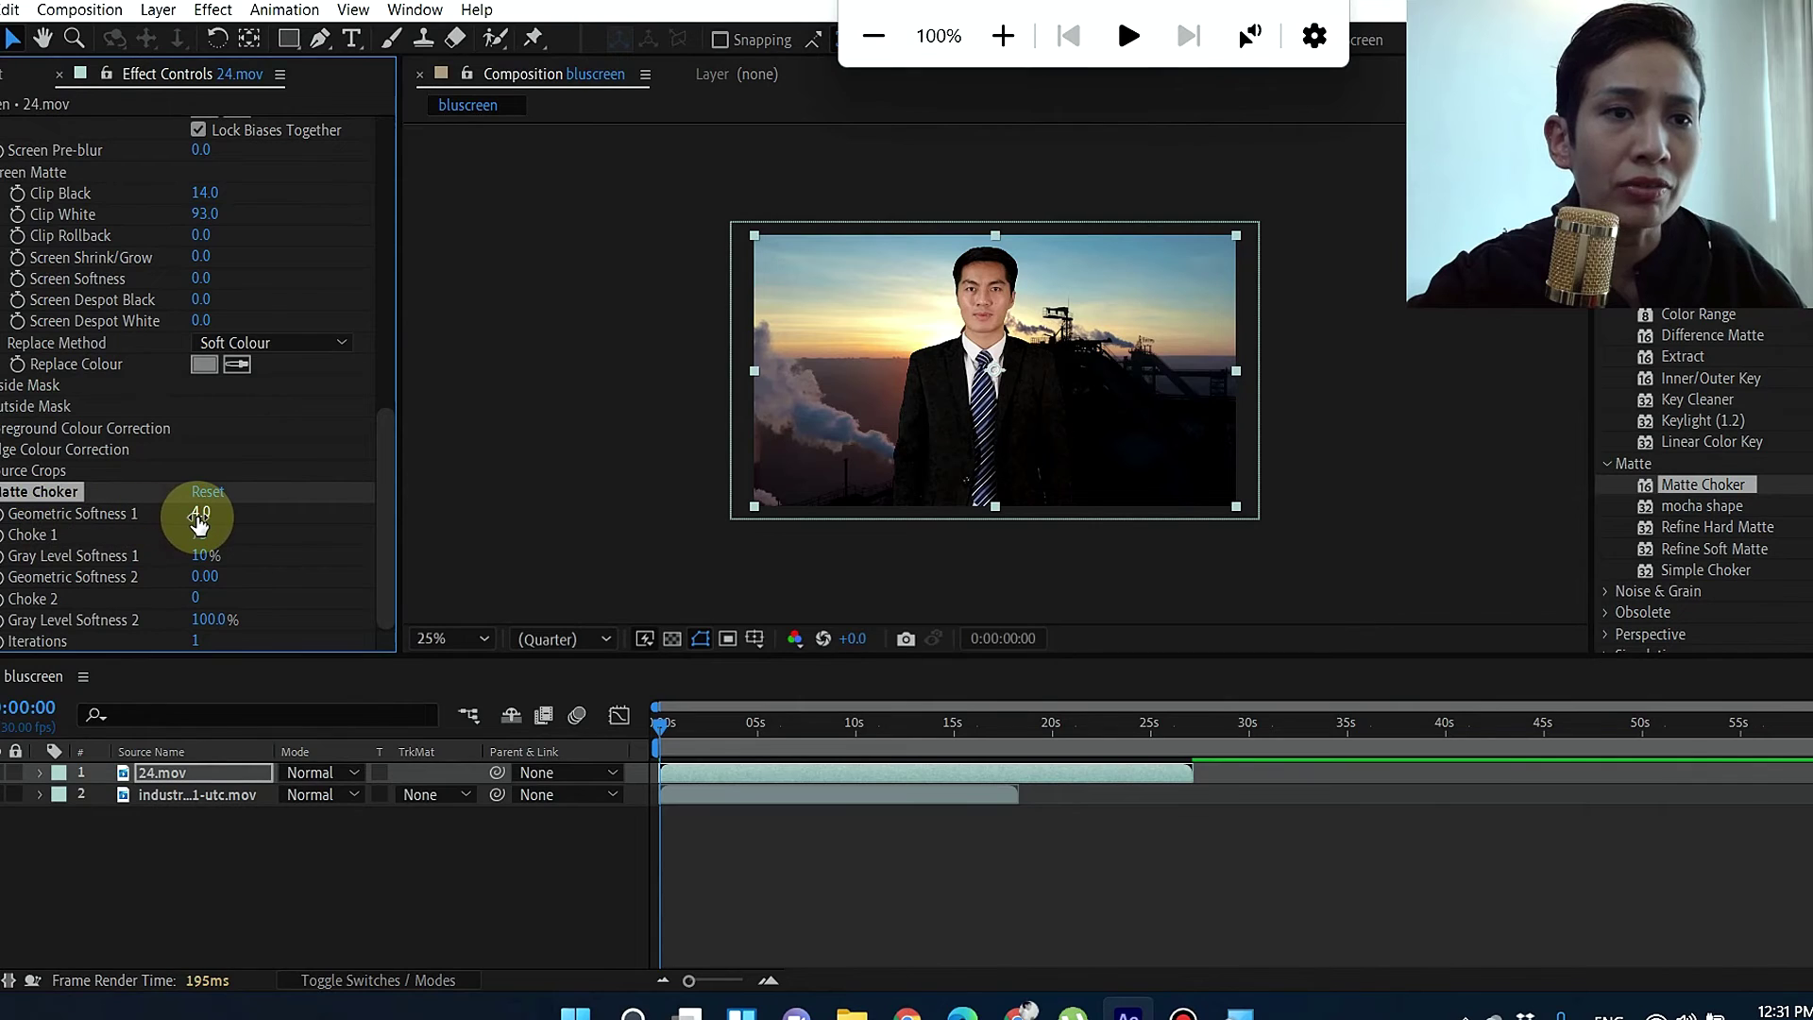
{"action": "left_click_drag", "start_coordinate": [201, 515], "coordinate": [206, 514]}
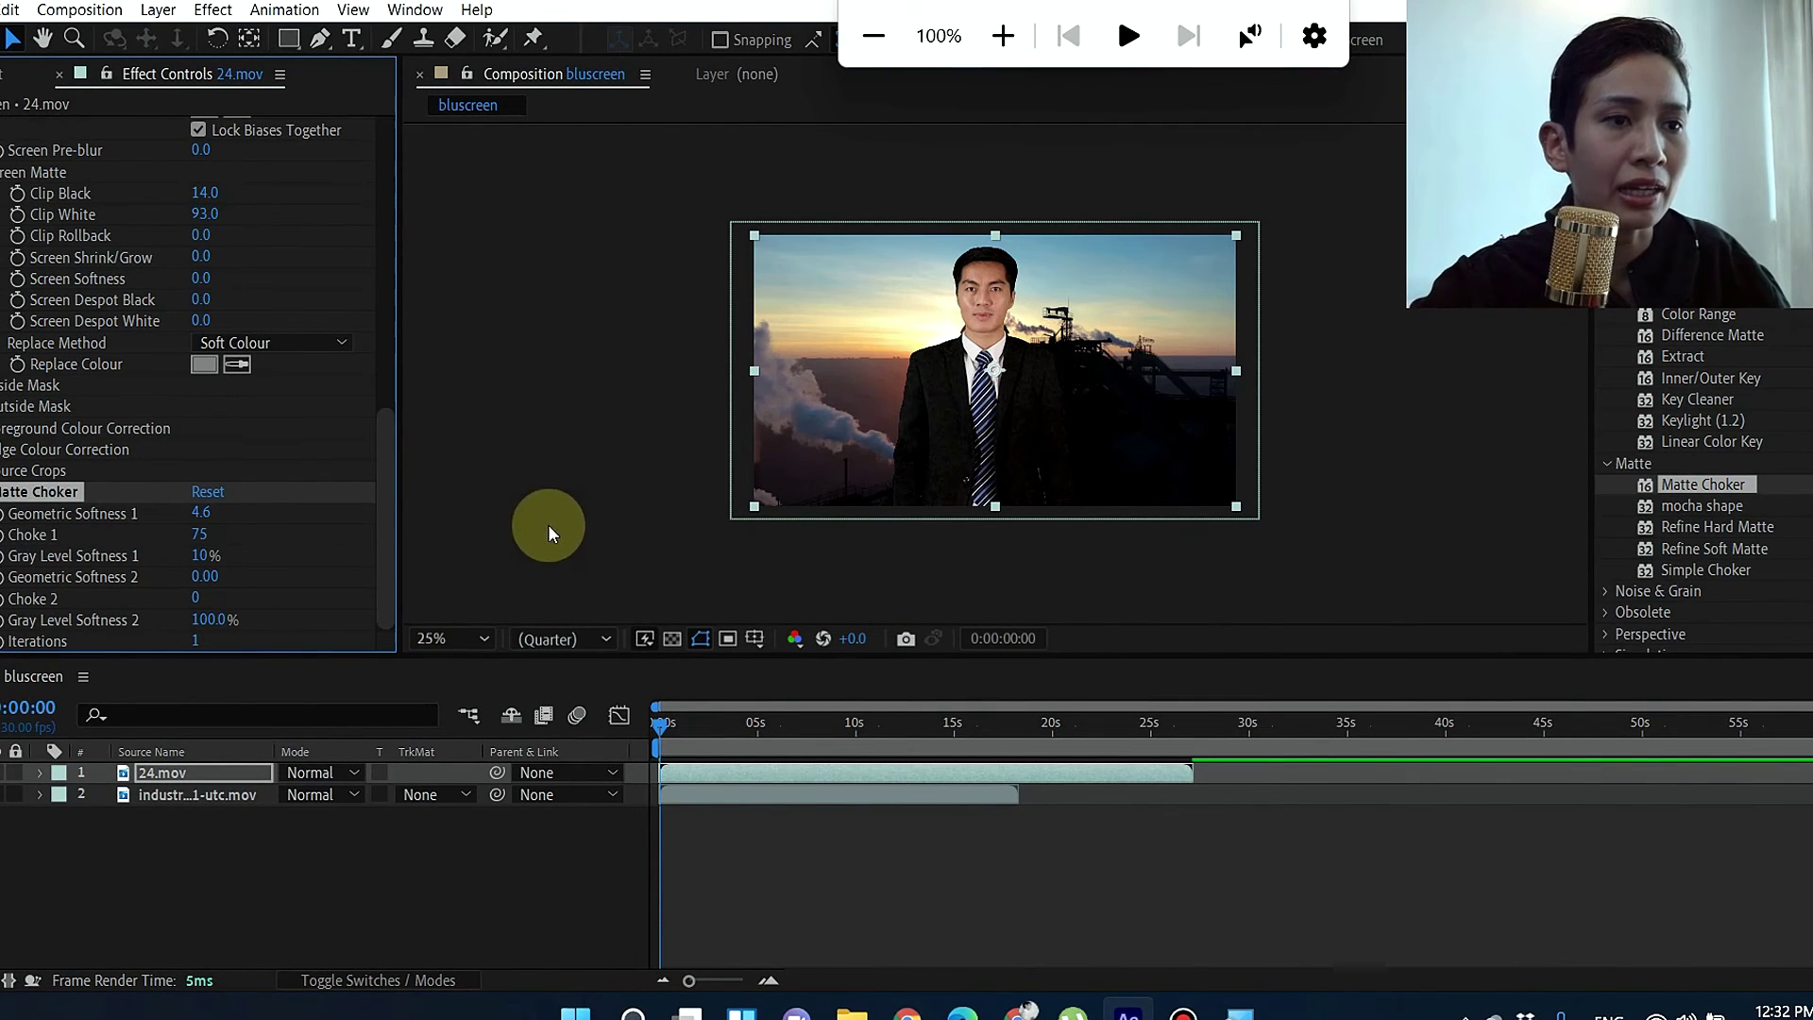
Deselect the layer and play a preview of the keyed composite from the start of the timeline.
{"action": "left_click", "coordinate": [706, 835]}
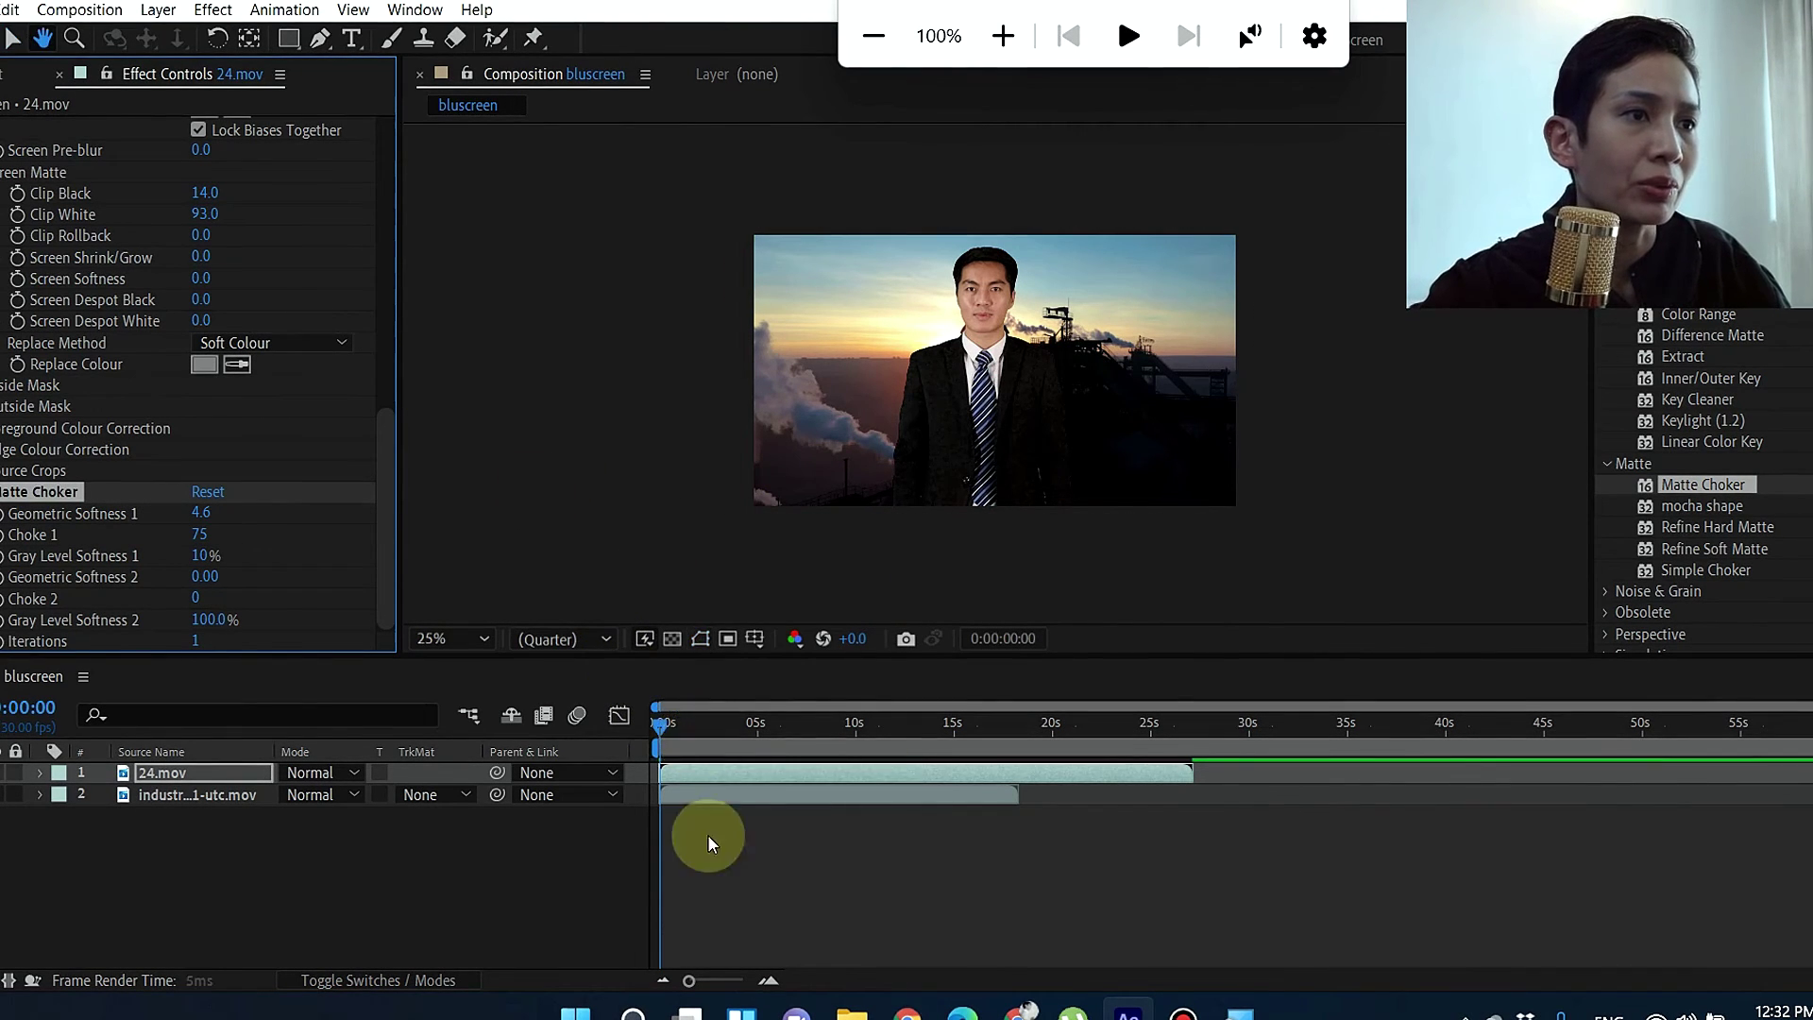
{"action": "key", "text": "space"}
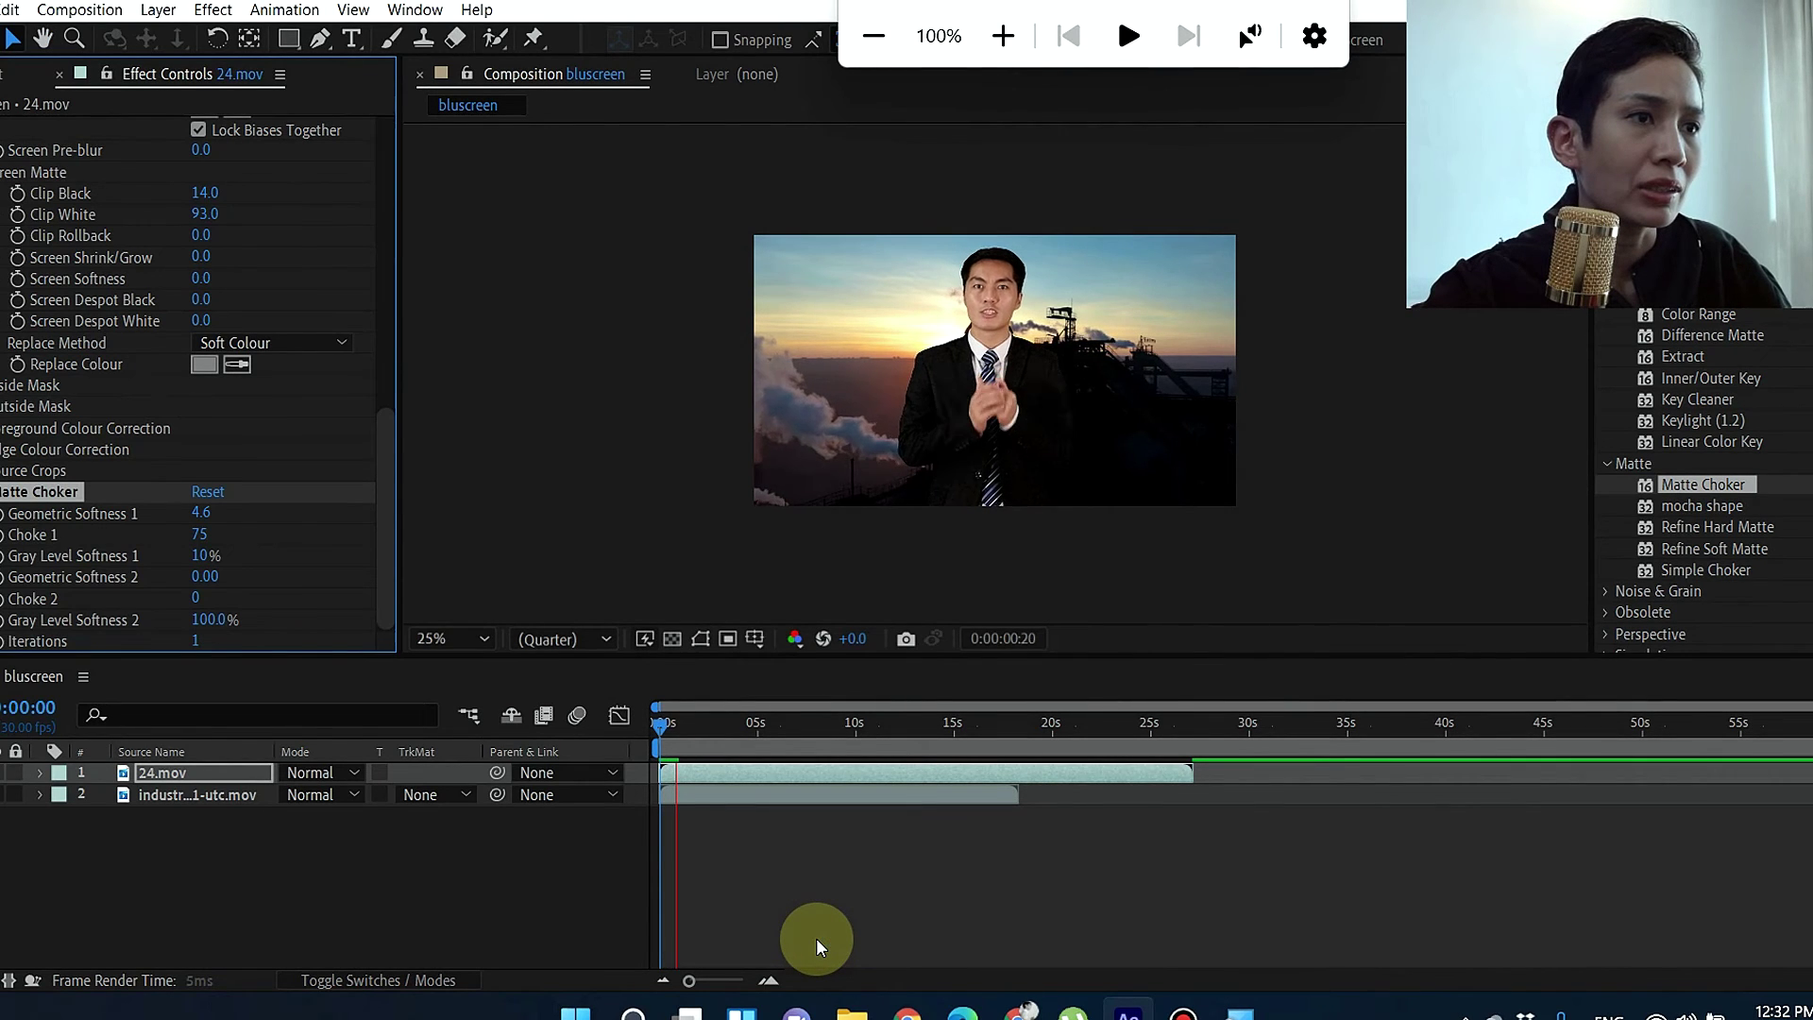